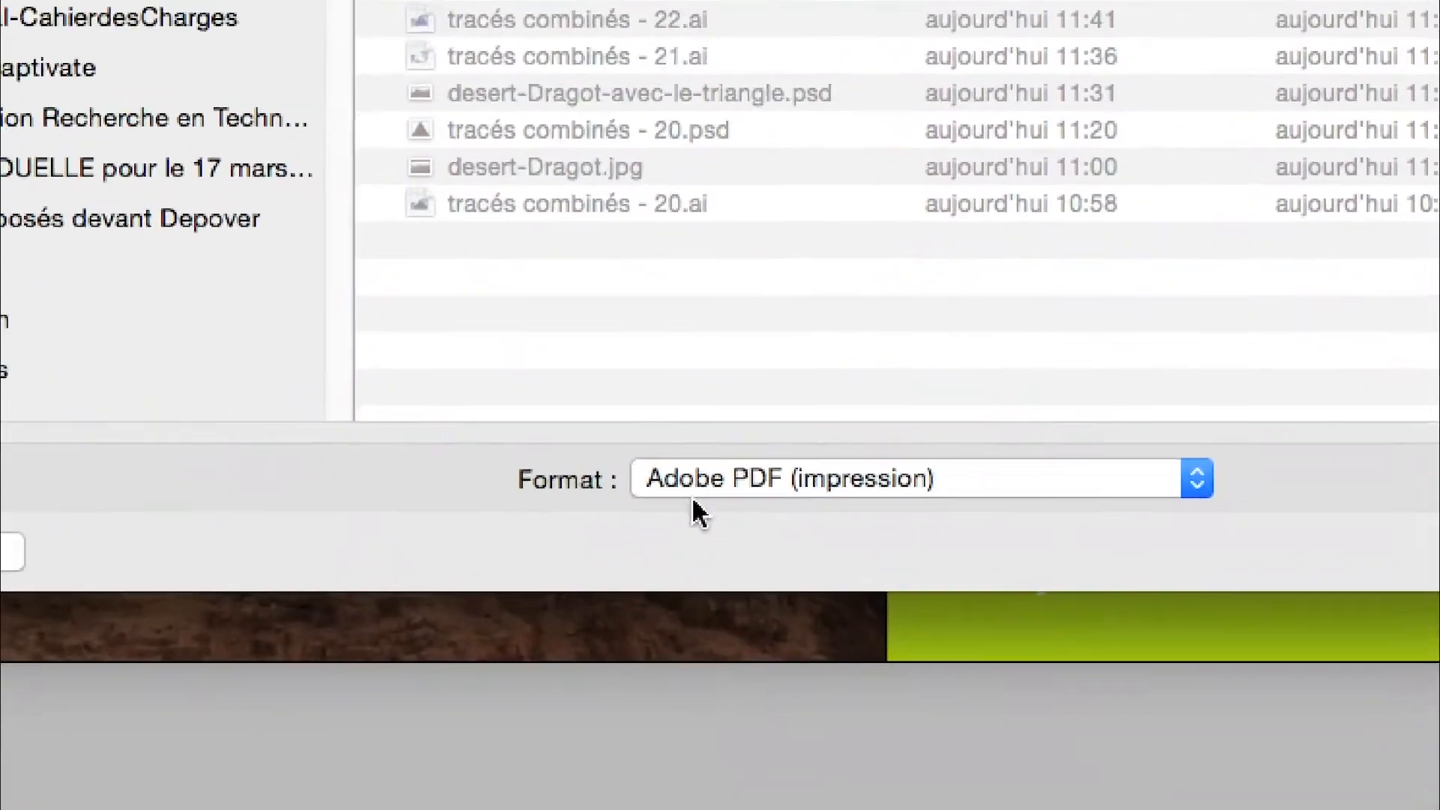
- Keep Adobe PDF (impression) as the export format and confirm the export
left_click(986, 485)
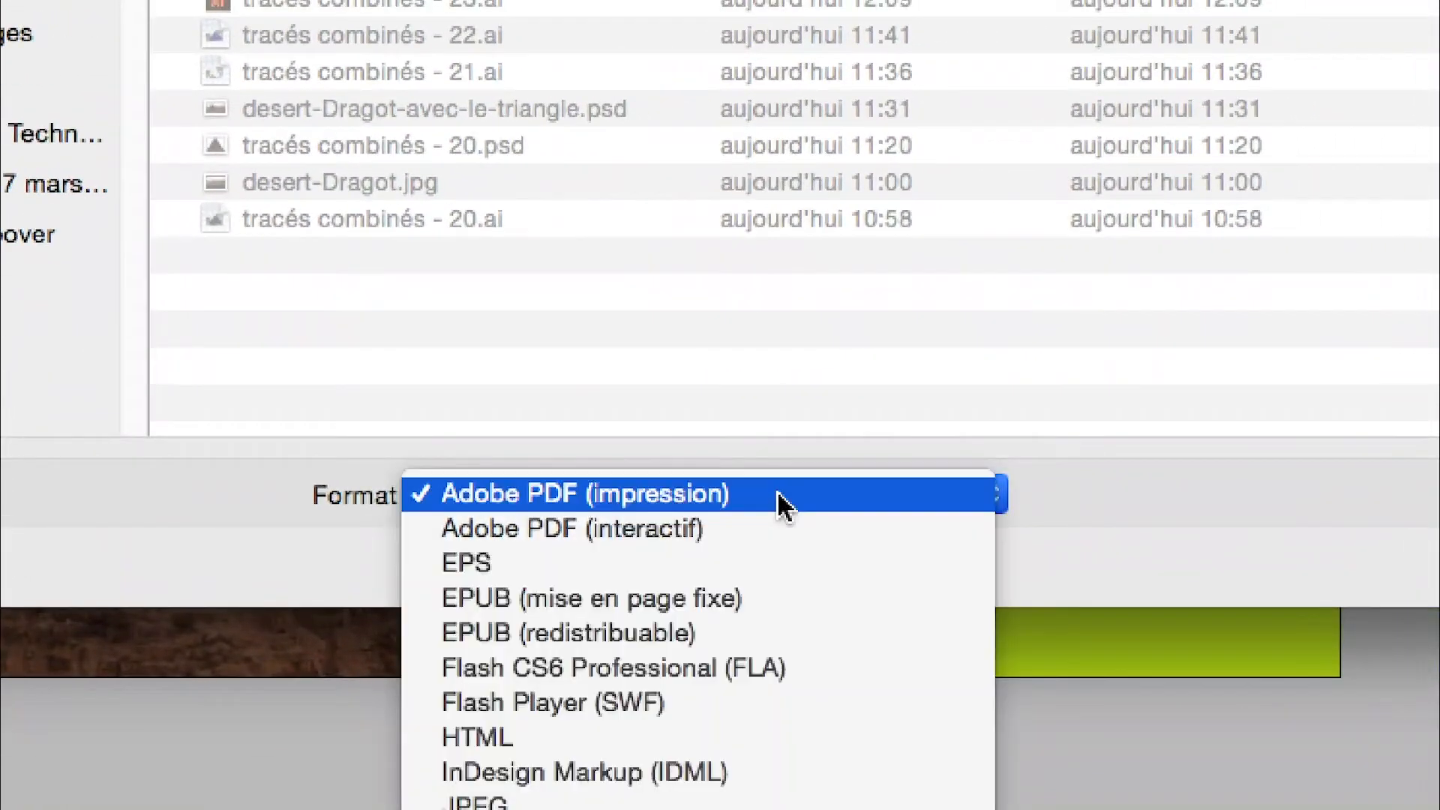
left_click(778, 494)
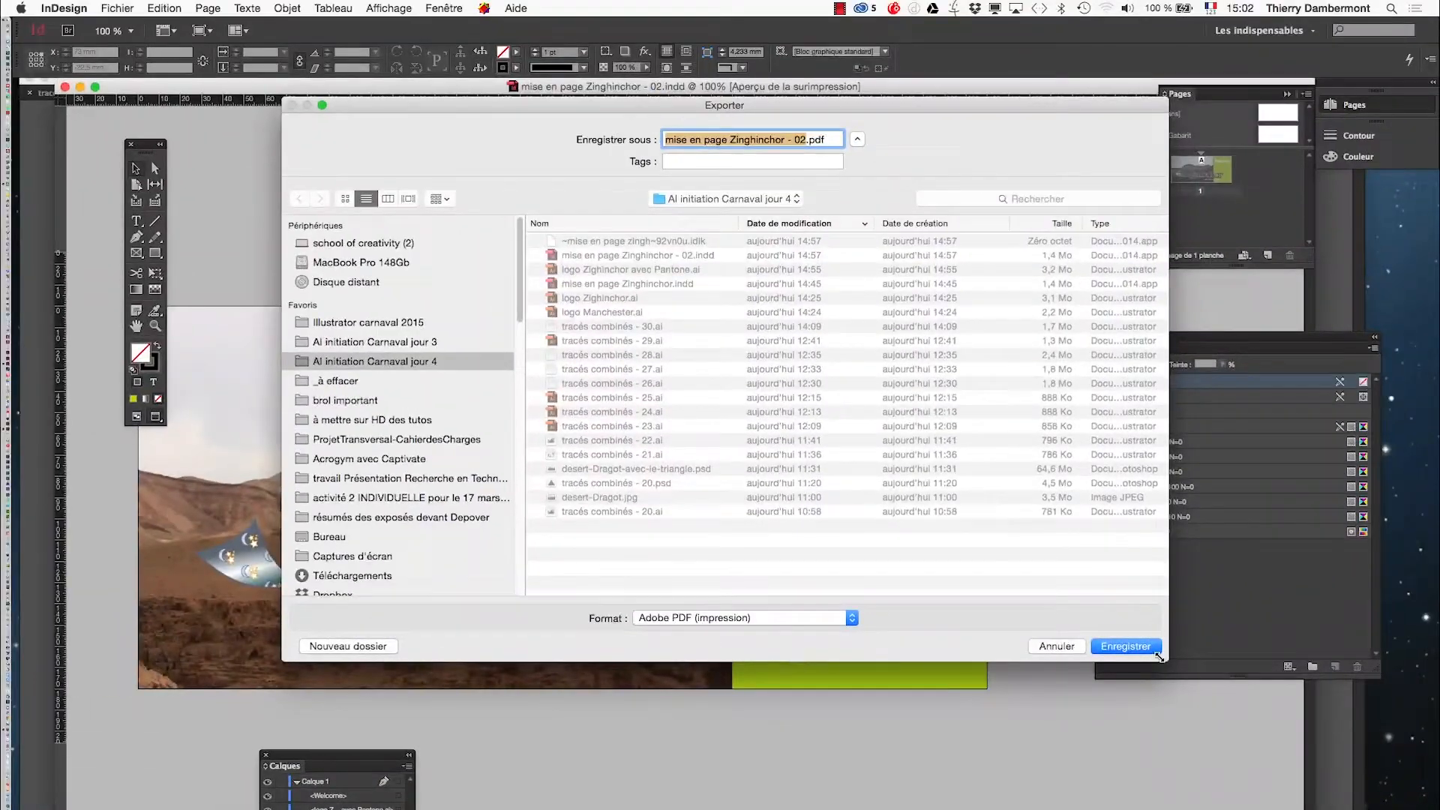
key("Return")
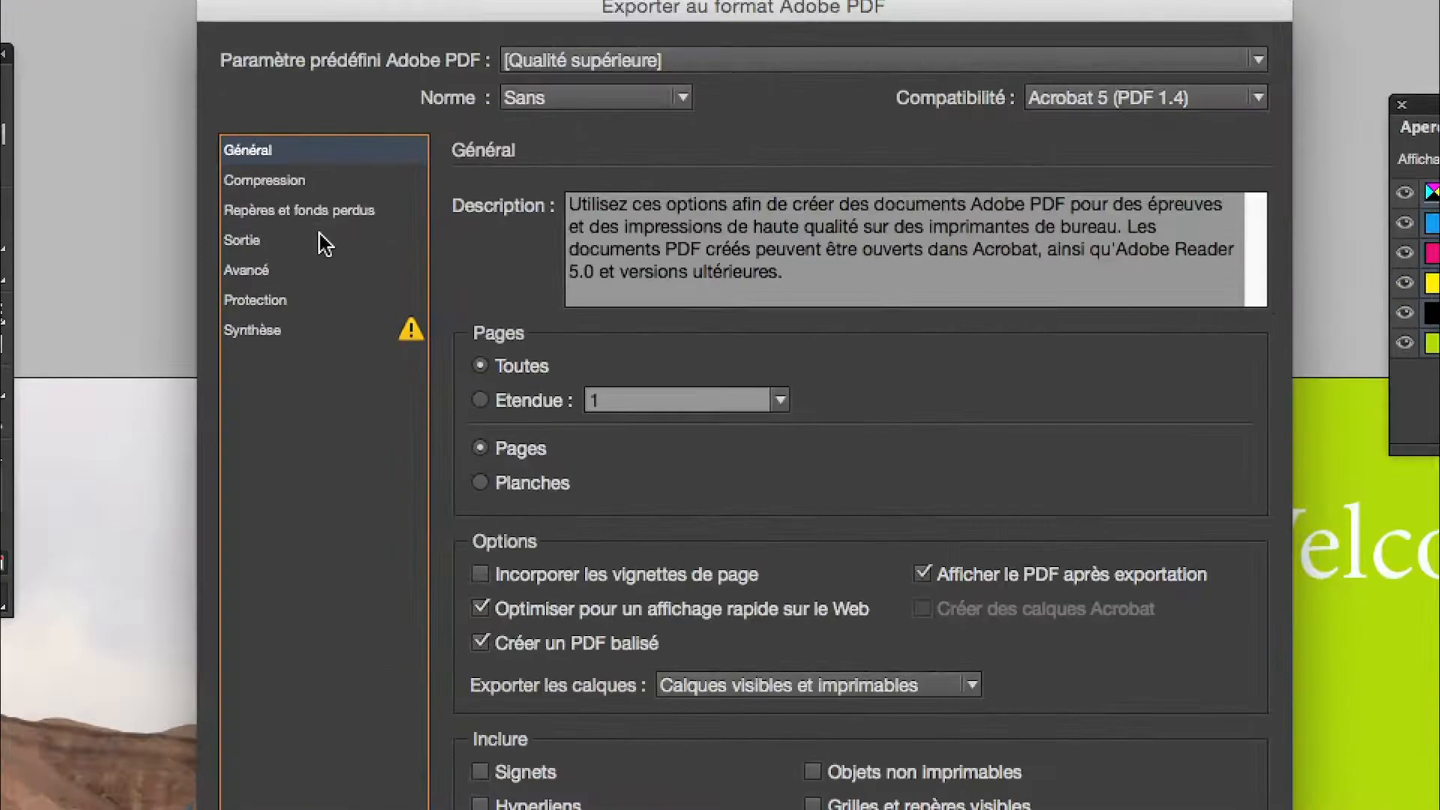
- In the marks and bleed settings, enable all printer's marks except bleed marks
left_click(322, 212)
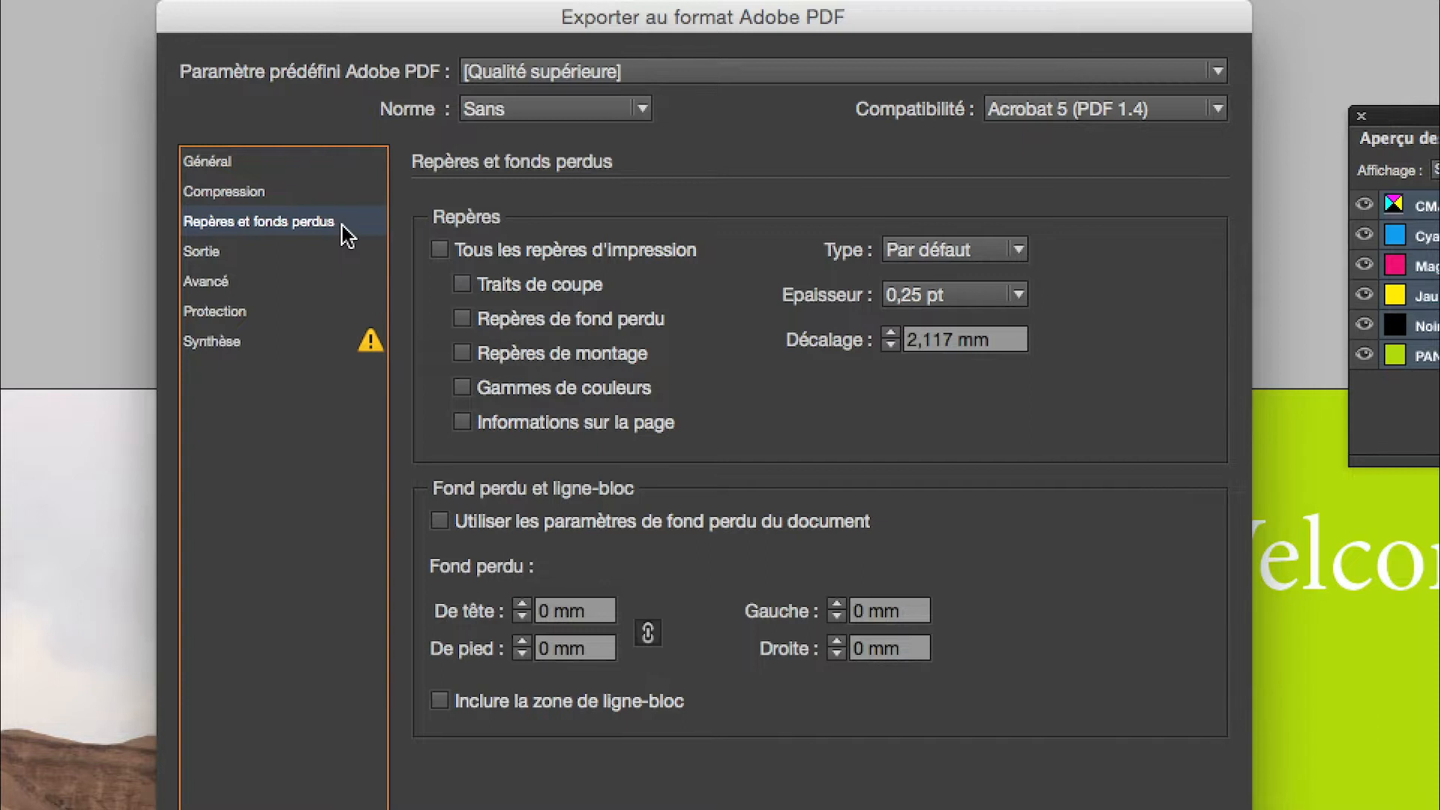
left_click(439, 250)
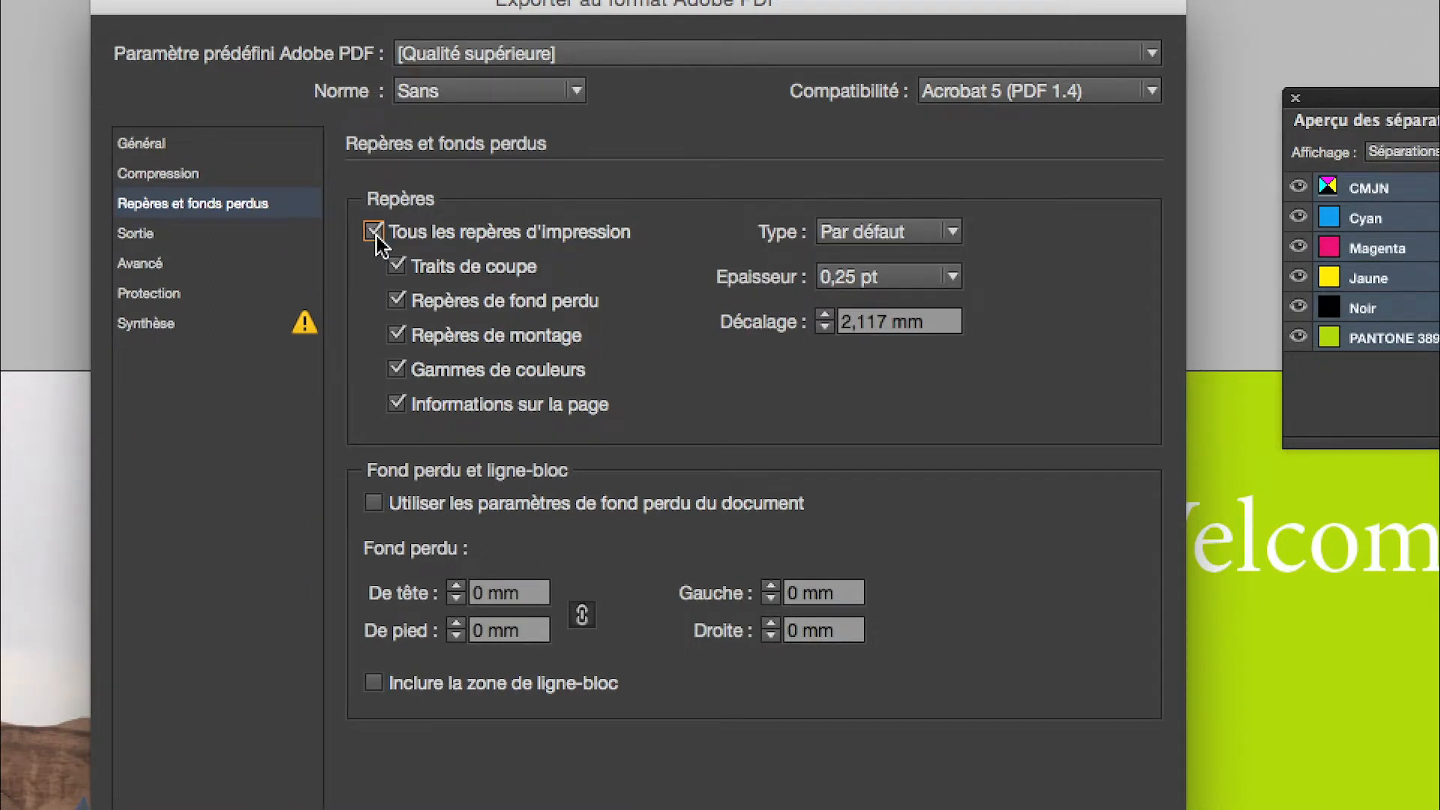
left_click(397, 303)
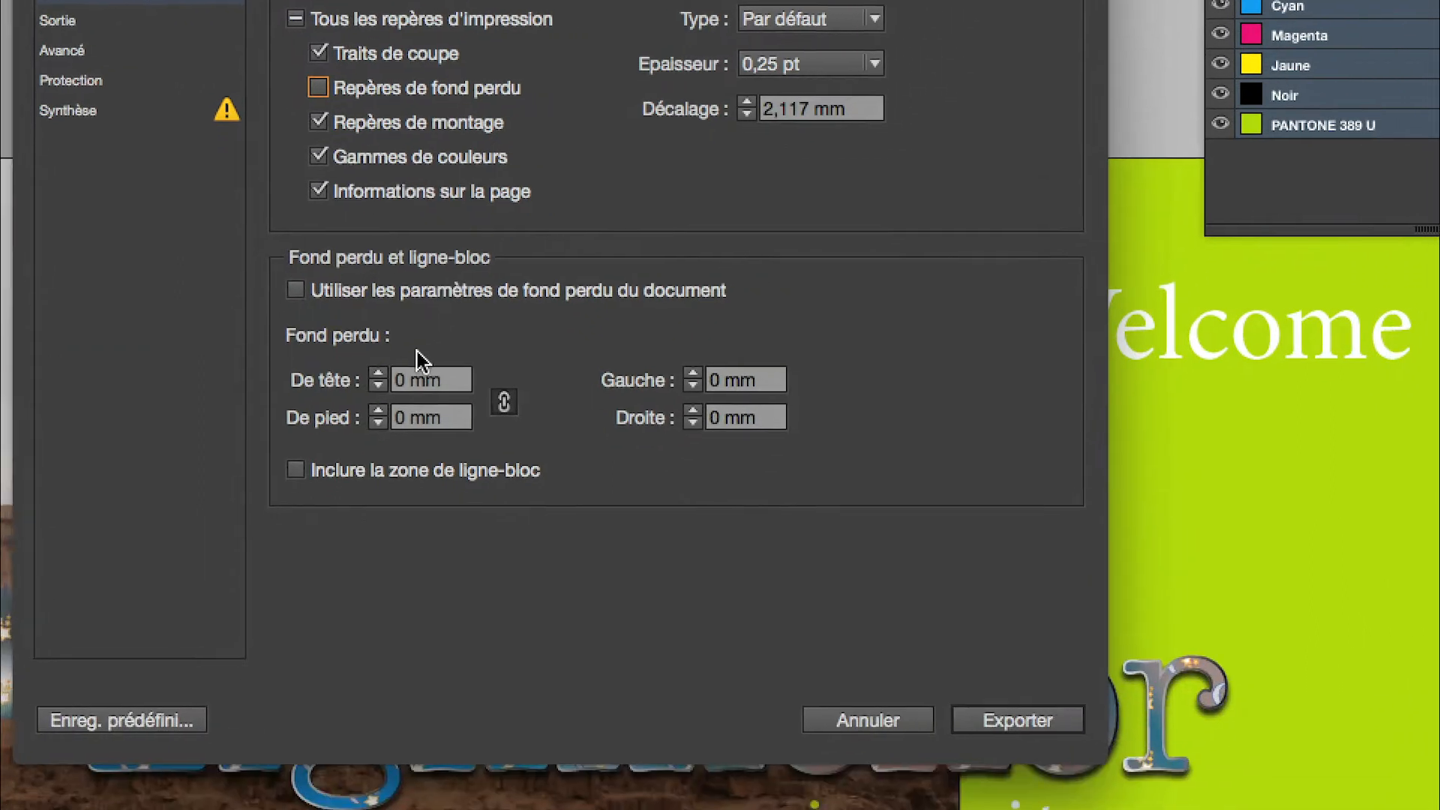
- Set the bleed to 3 mm on all four sides
left_click(400, 359)
left_click(400, 359)
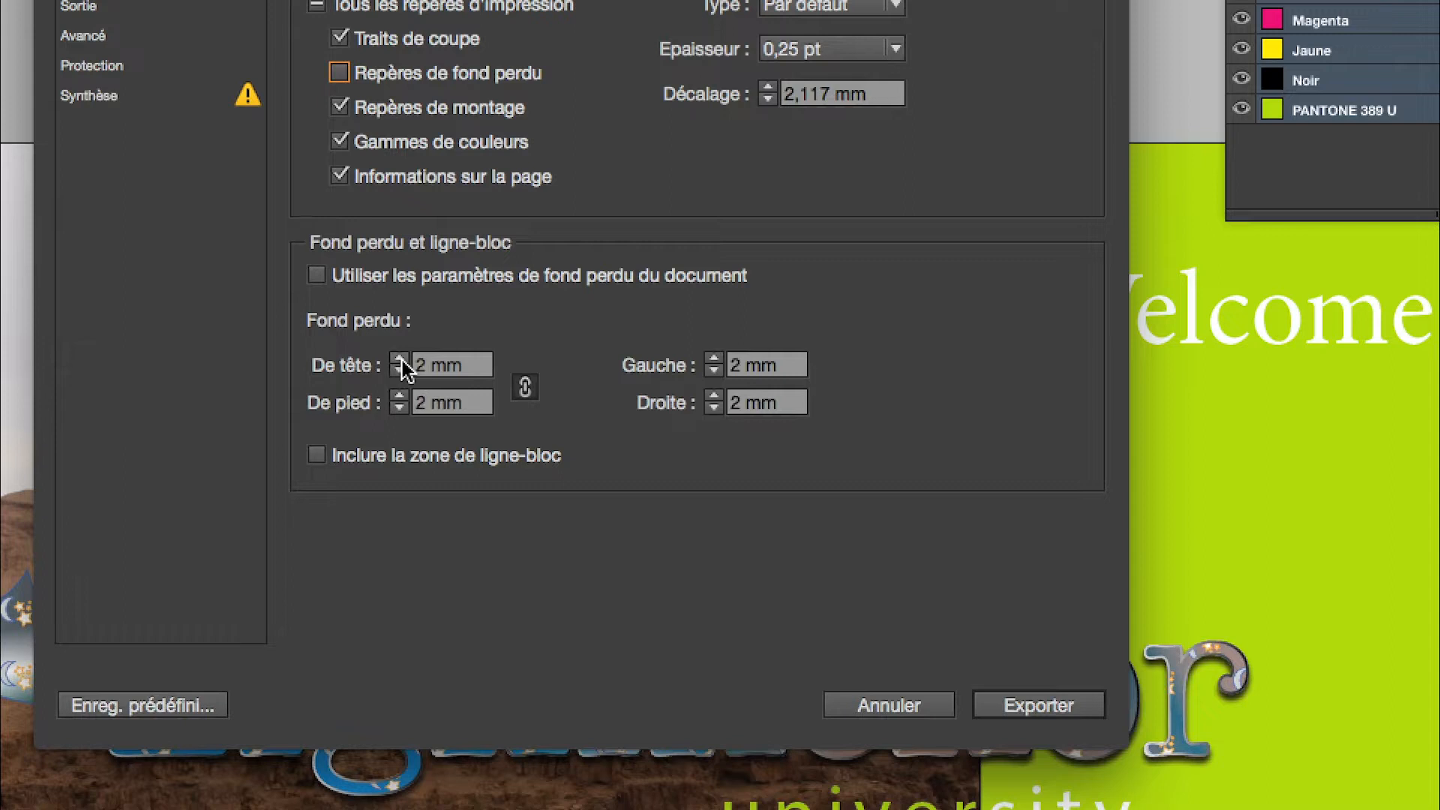
left_click(400, 360)
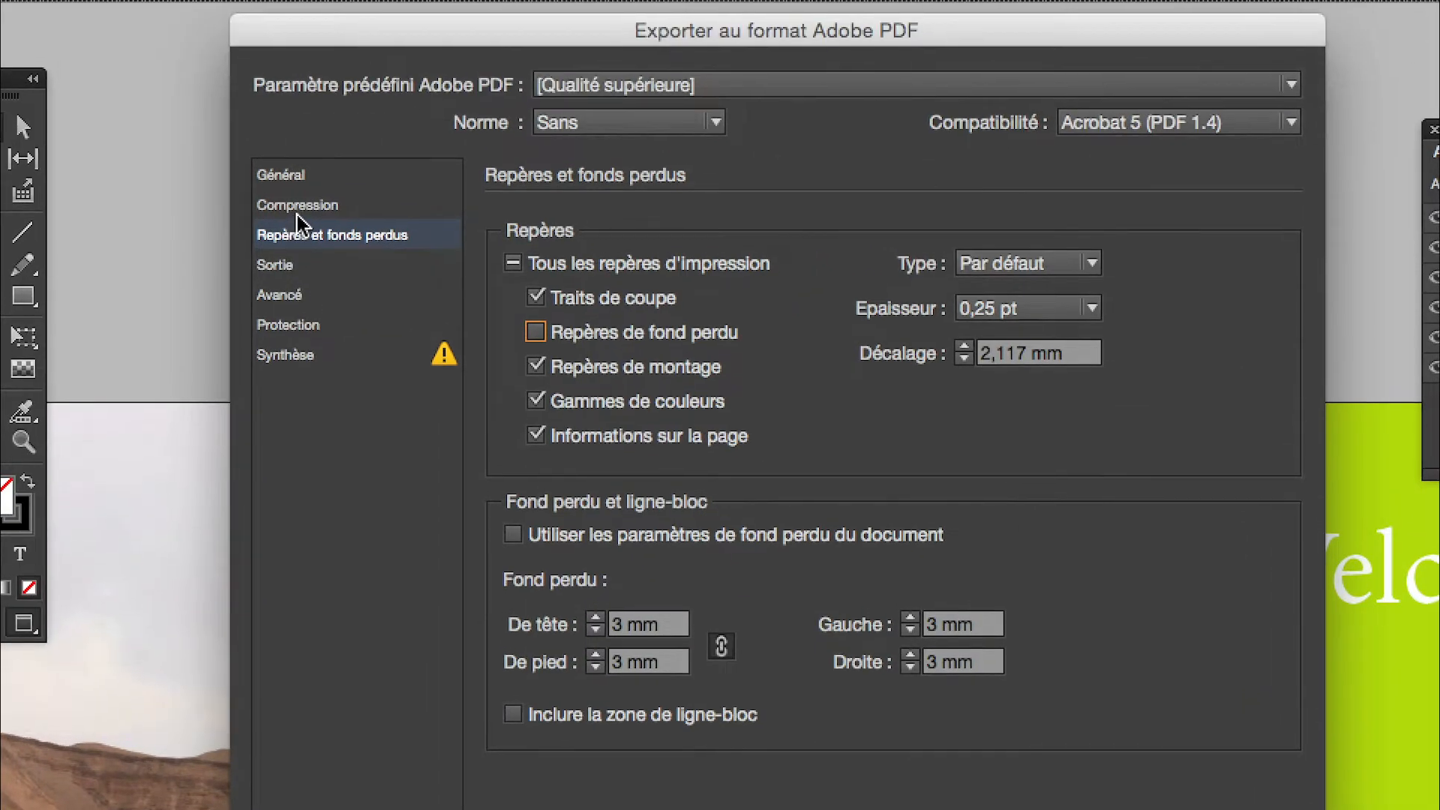
- Review the compression, marks and bleed, and general export settings before reaching the output section
left_click(298, 212)
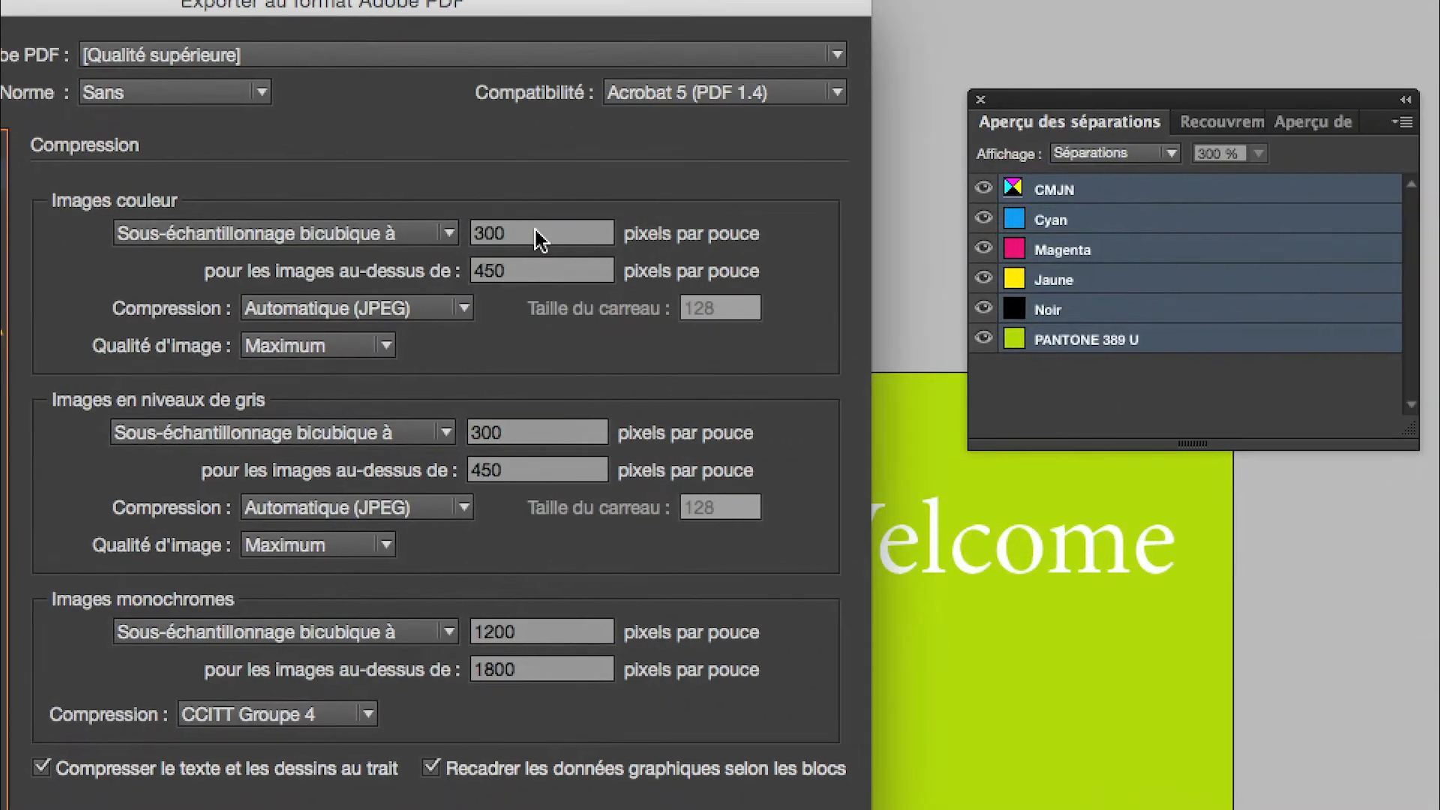
left_click_drag(981, 261, 936, 255)
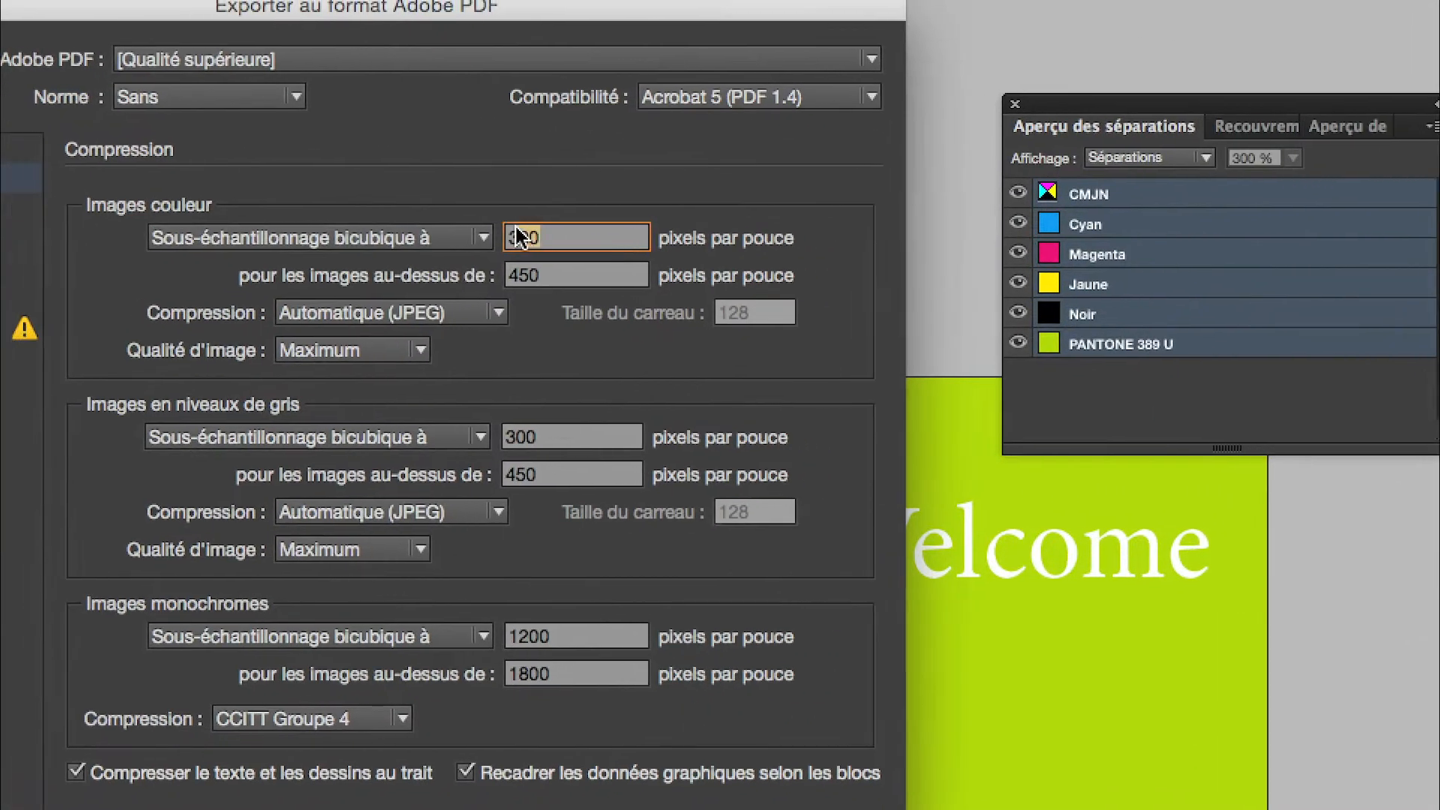
left_click_drag(516, 227, 480, 240)
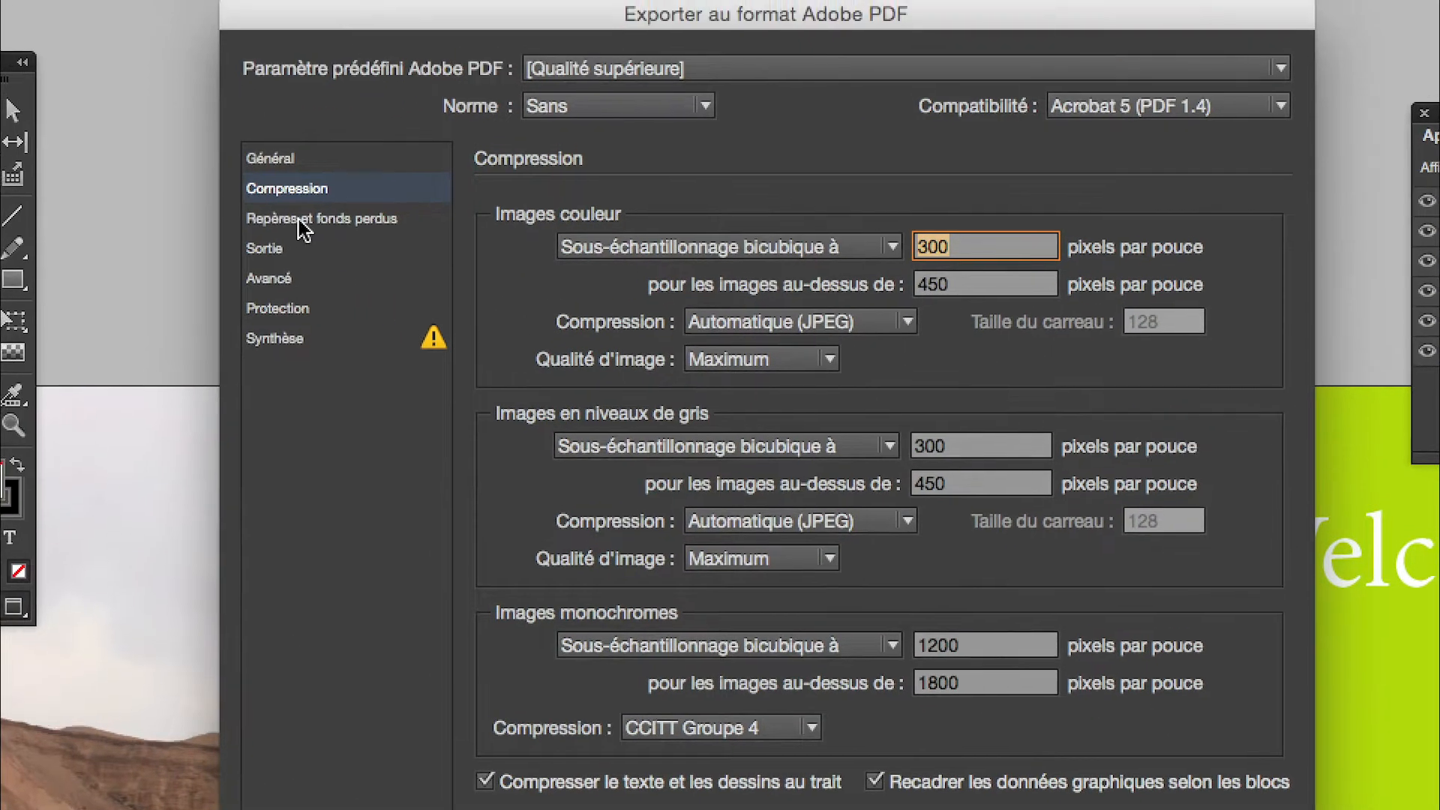
left_click(225, 186)
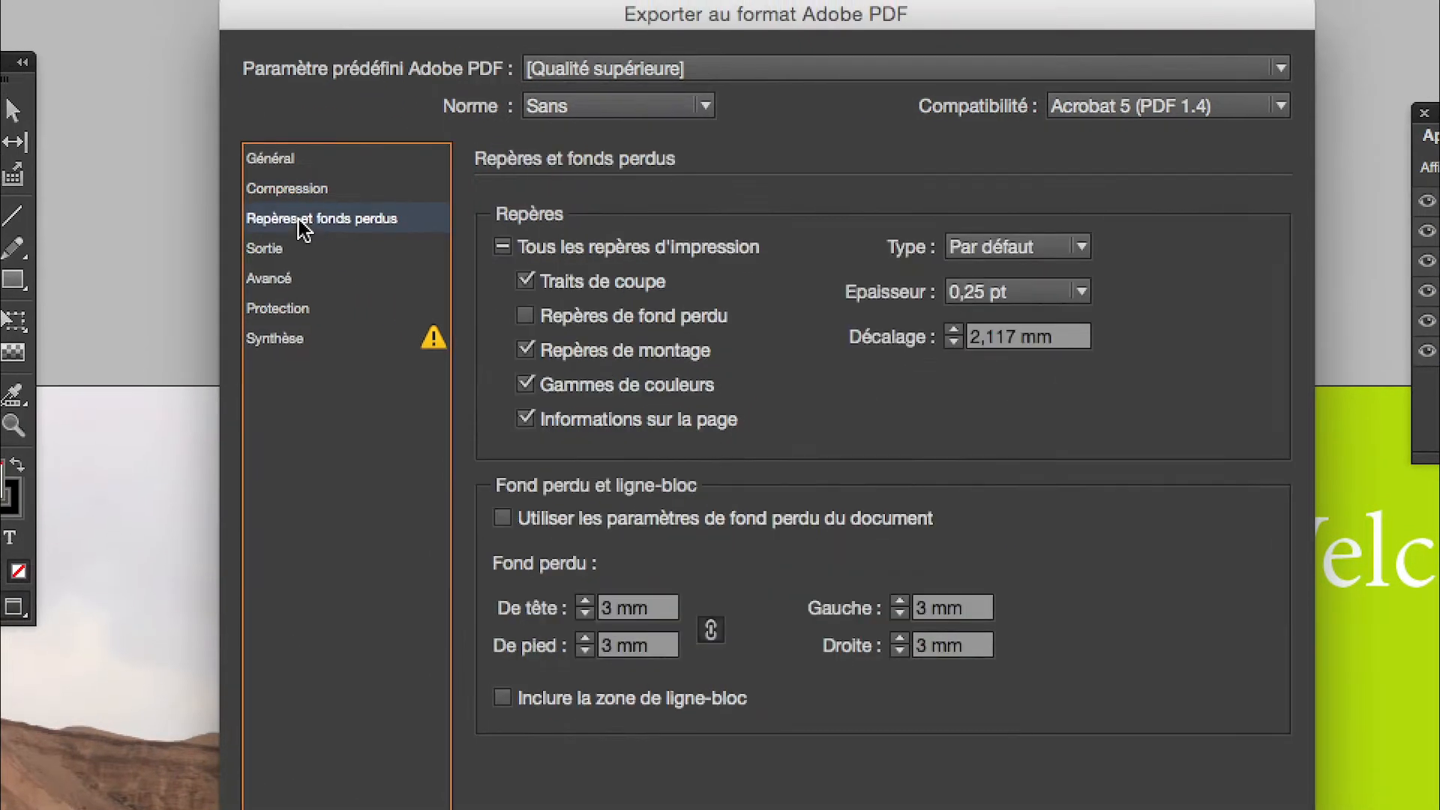
left_click(304, 235)
left_click(309, 144)
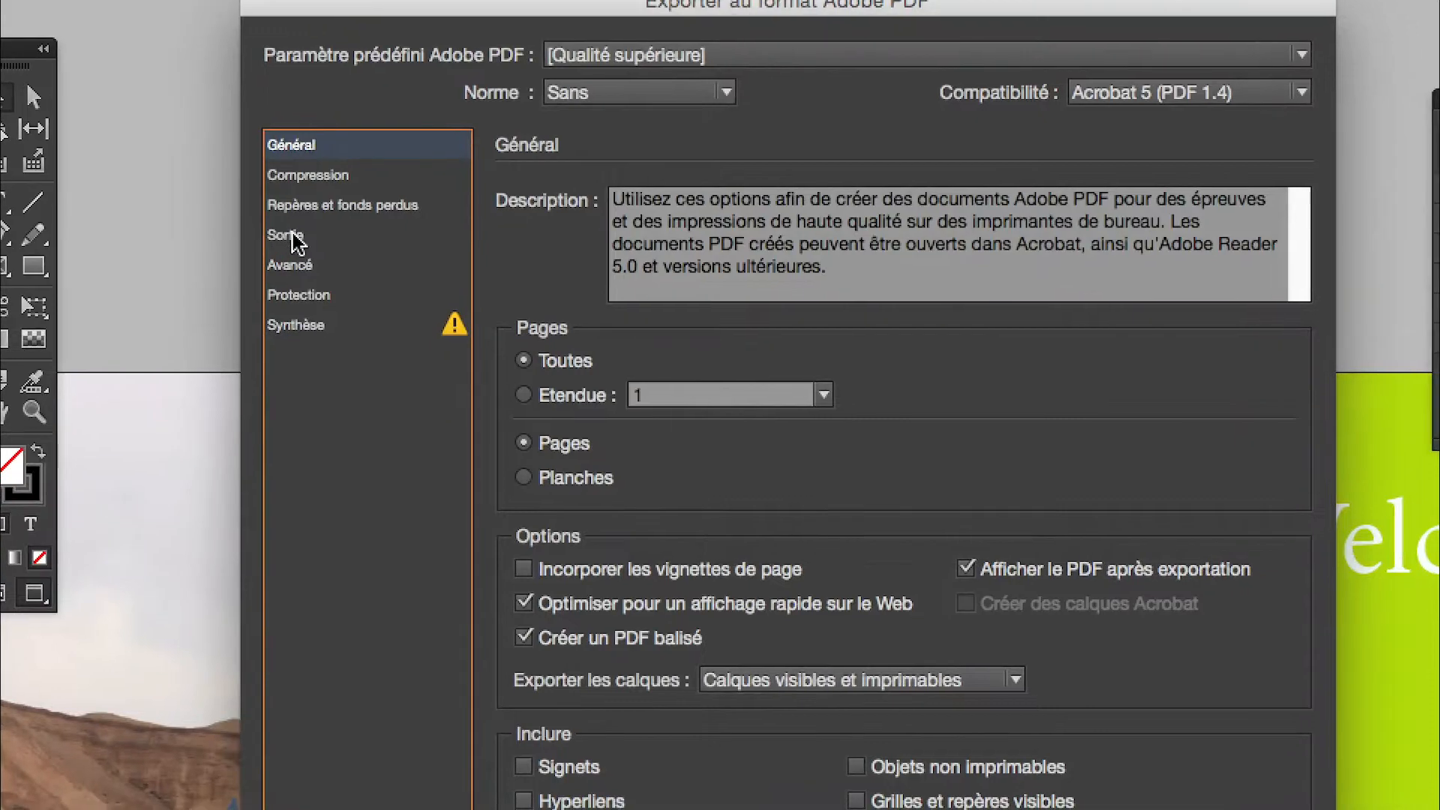
left_click(124, 120)
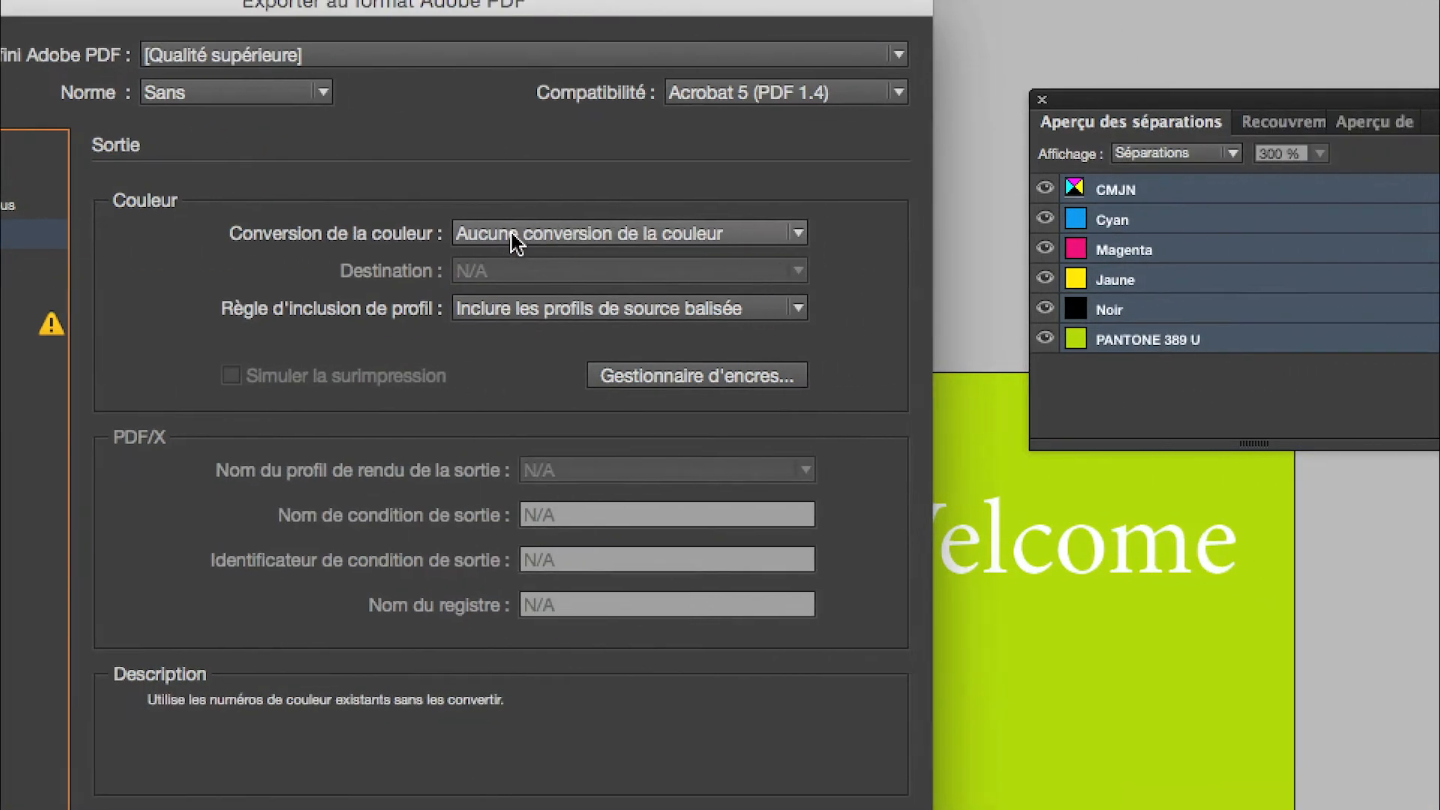
- Set the colour conversion to Convertir vers la destination
left_click(836, 229)
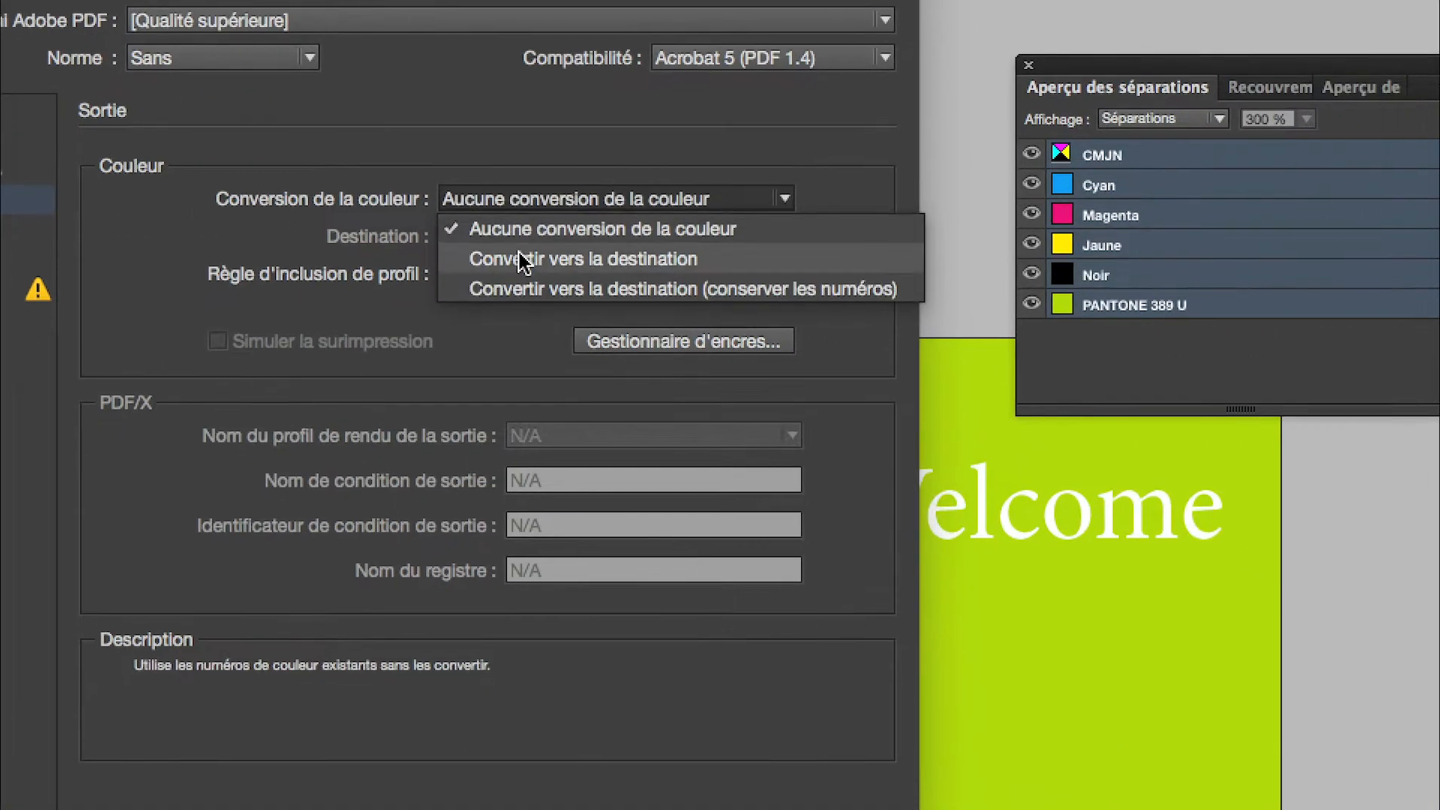
left_click(516, 290)
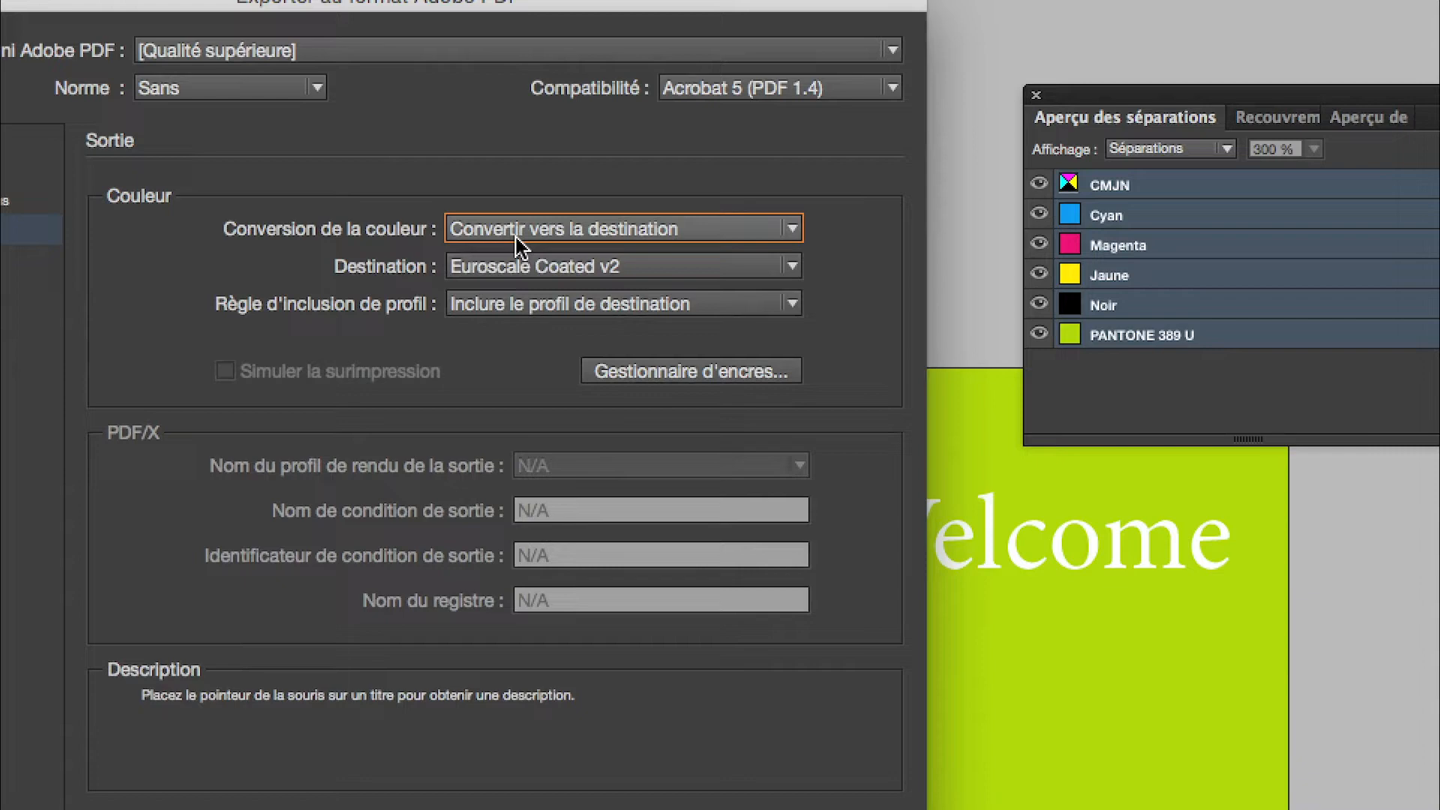
left_click(516, 239)
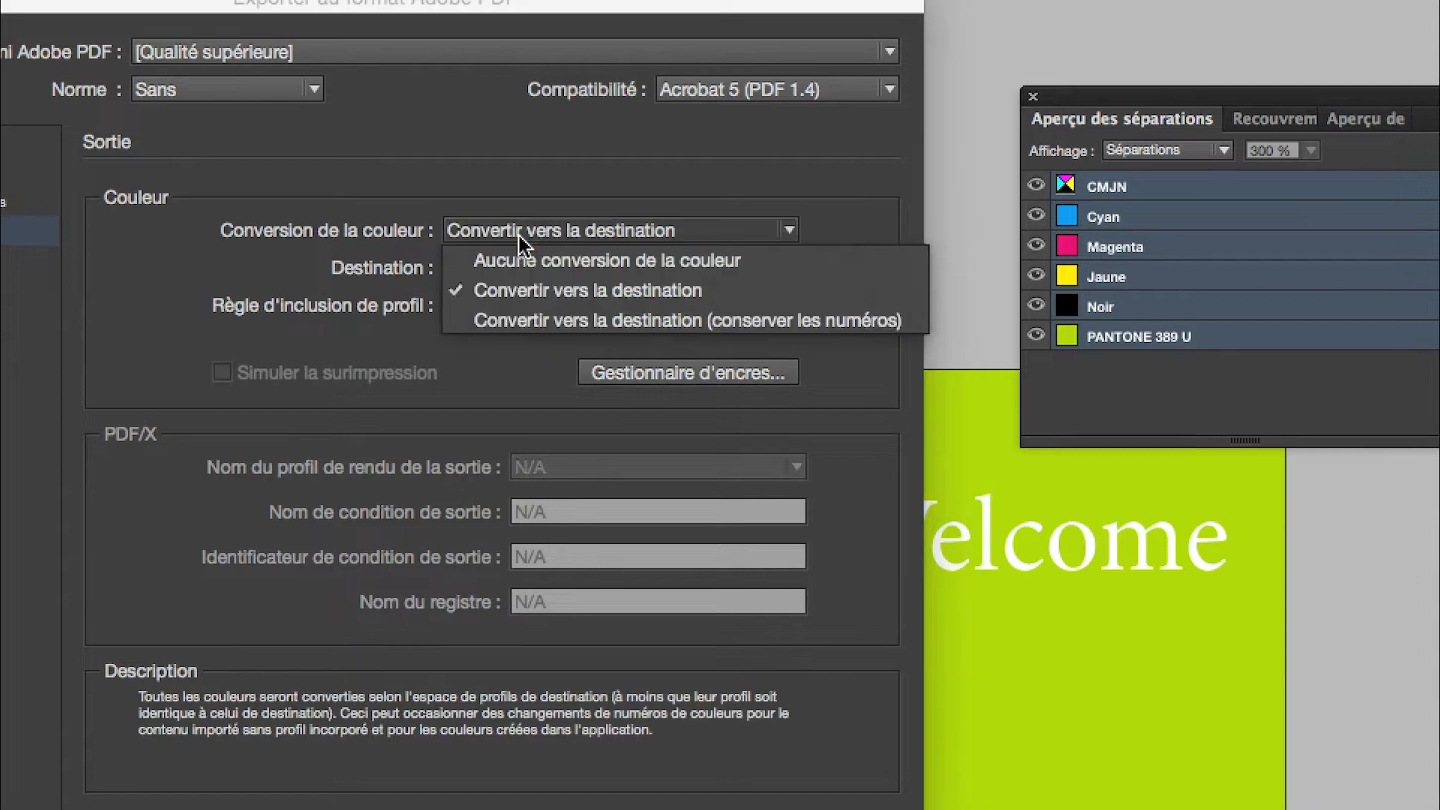
left_click(570, 285)
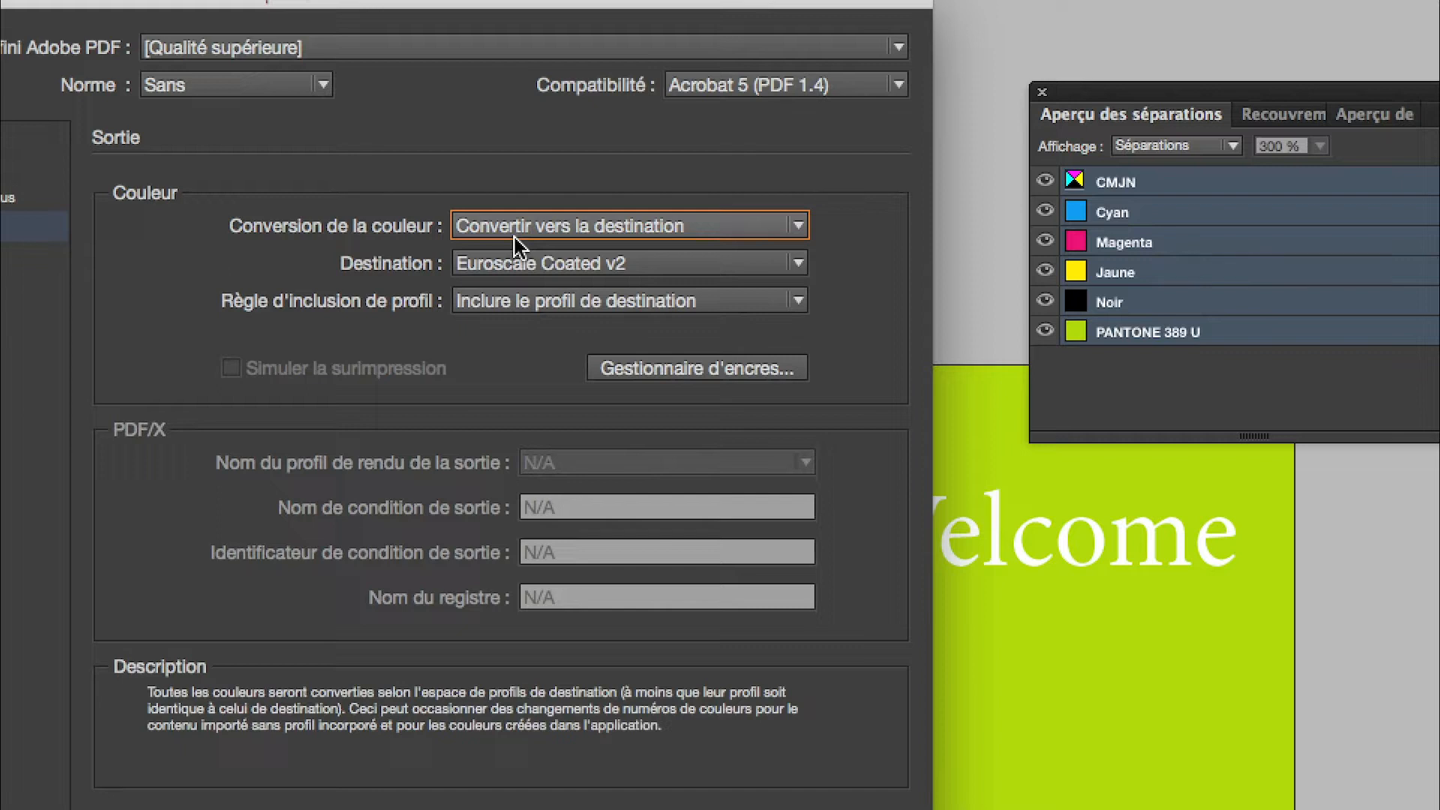
- Choose Uncoated FOGRA29 (ISO 12647-2:2004) as the destination profile
left_click(510, 263)
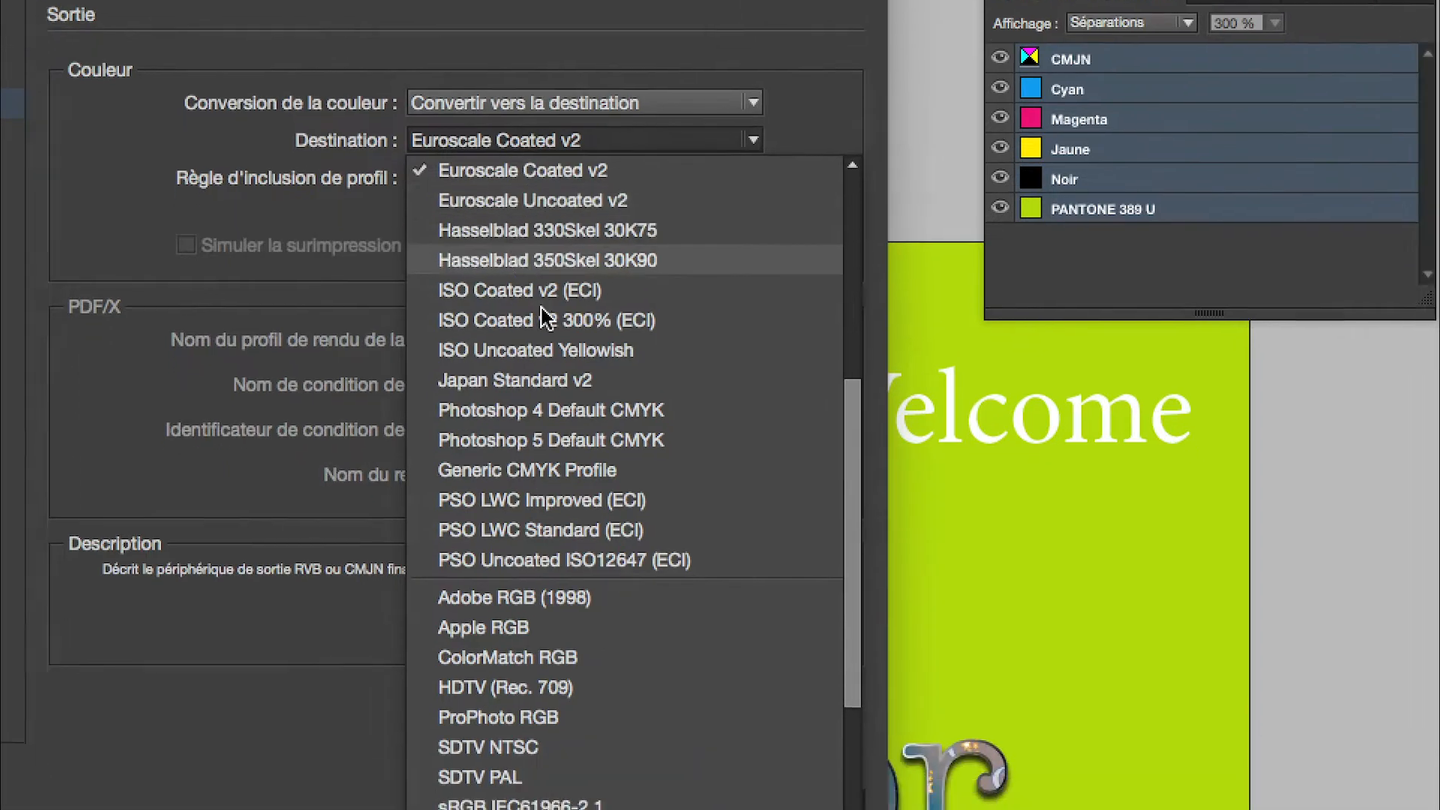
scroll(591, 431, "up", 10)
scroll(554, 332, "up", 1)
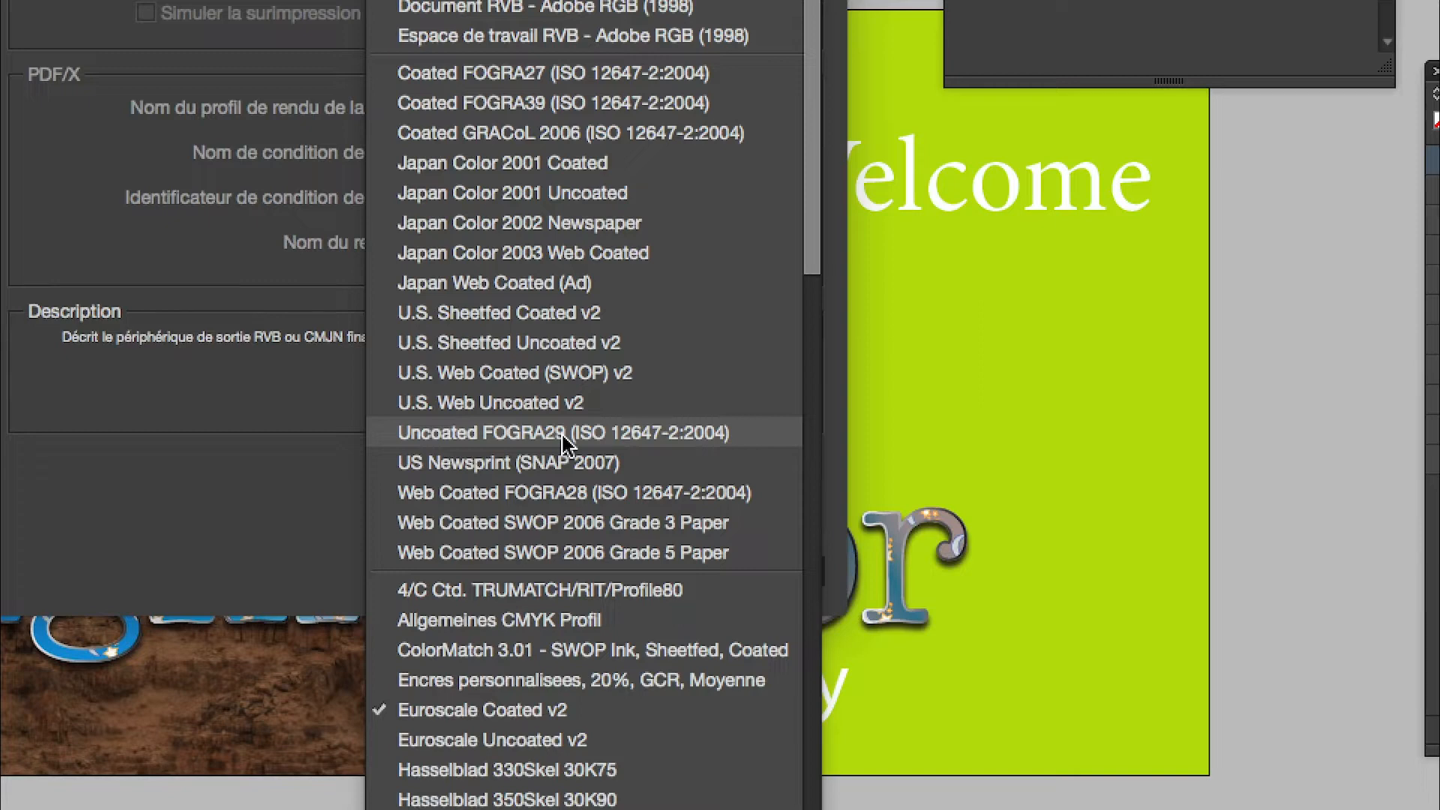
left_click(562, 435)
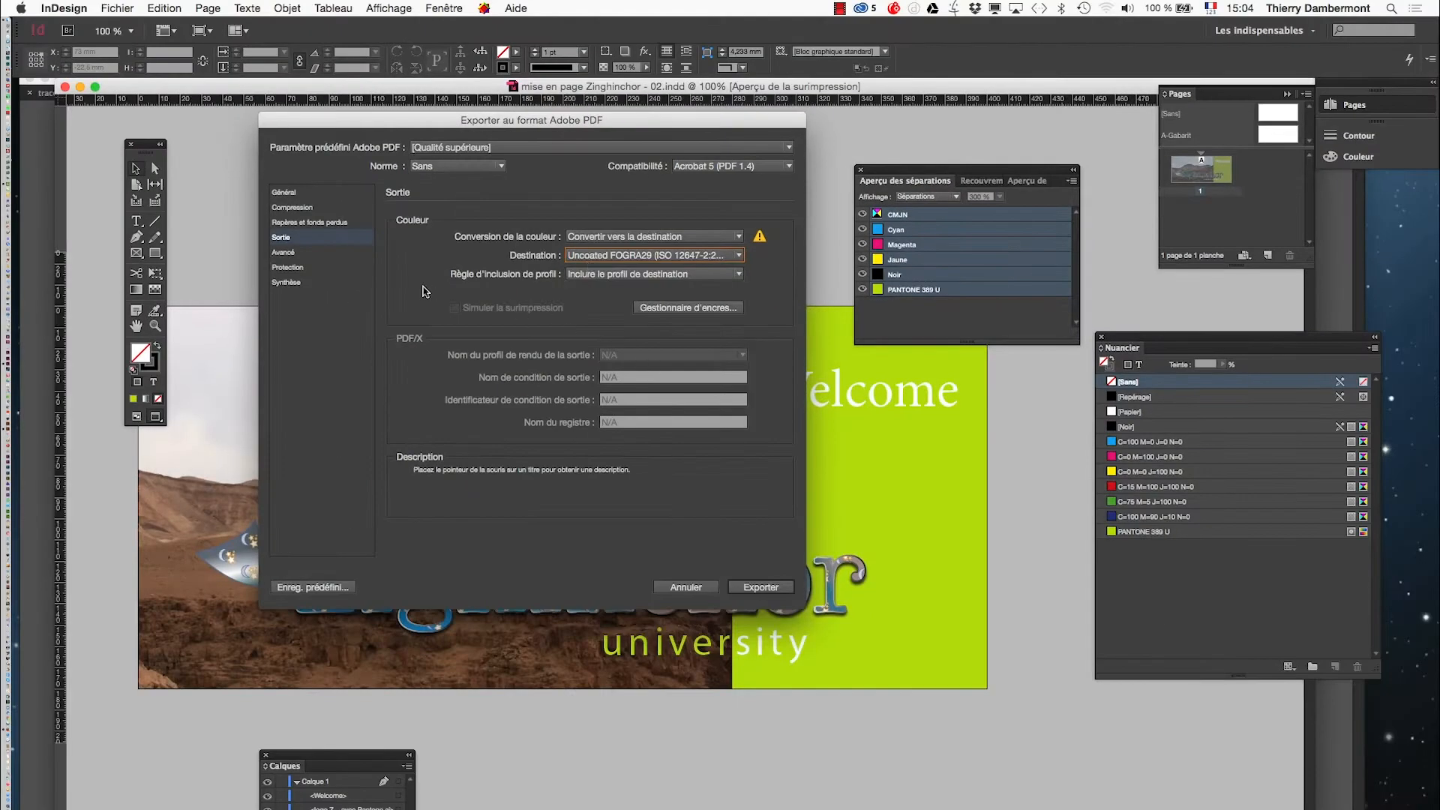
- Save the export settings as a preset named Fogra29 avec Pantone(s)
left_click(302, 253)
left_click(303, 268)
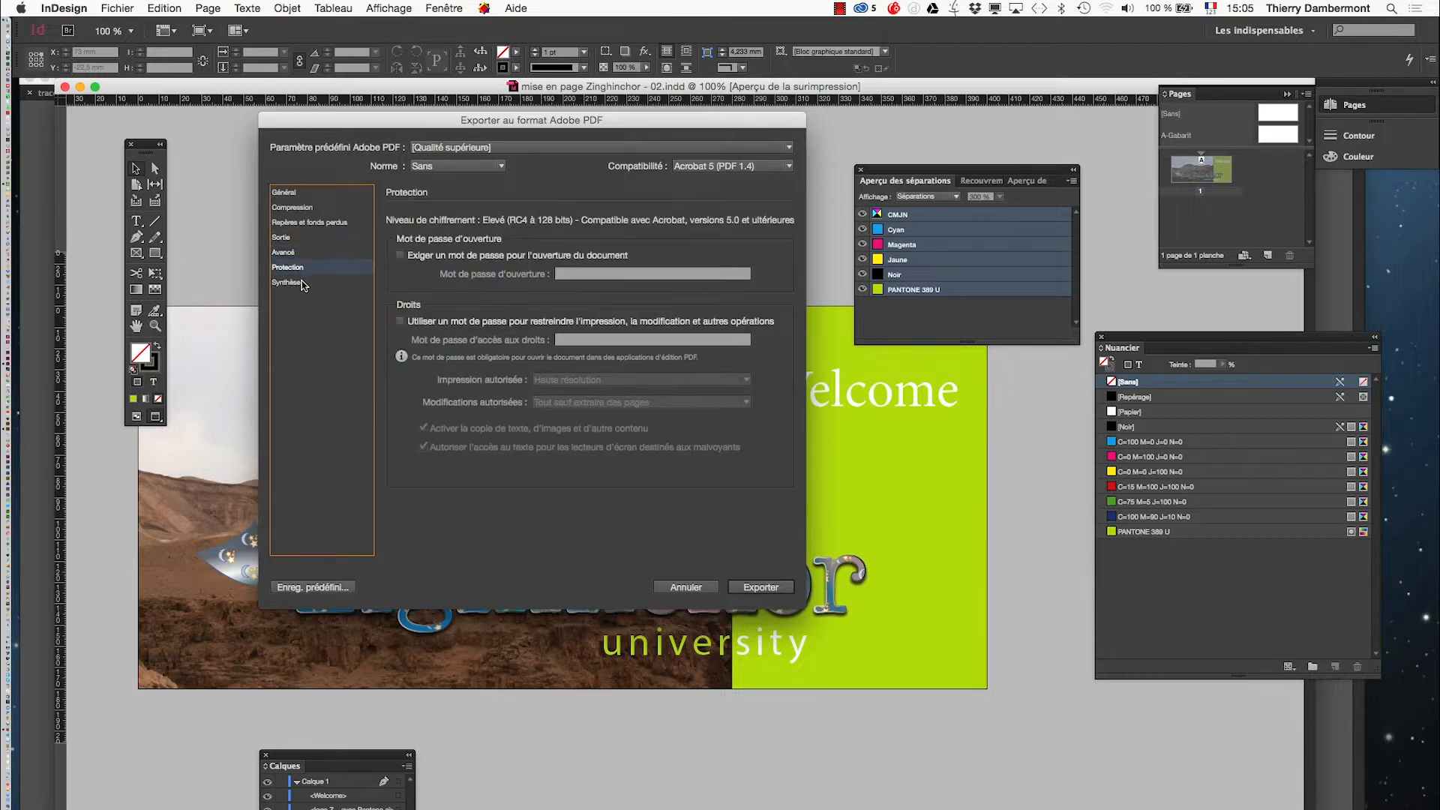
left_click(303, 283)
left_click(312, 588)
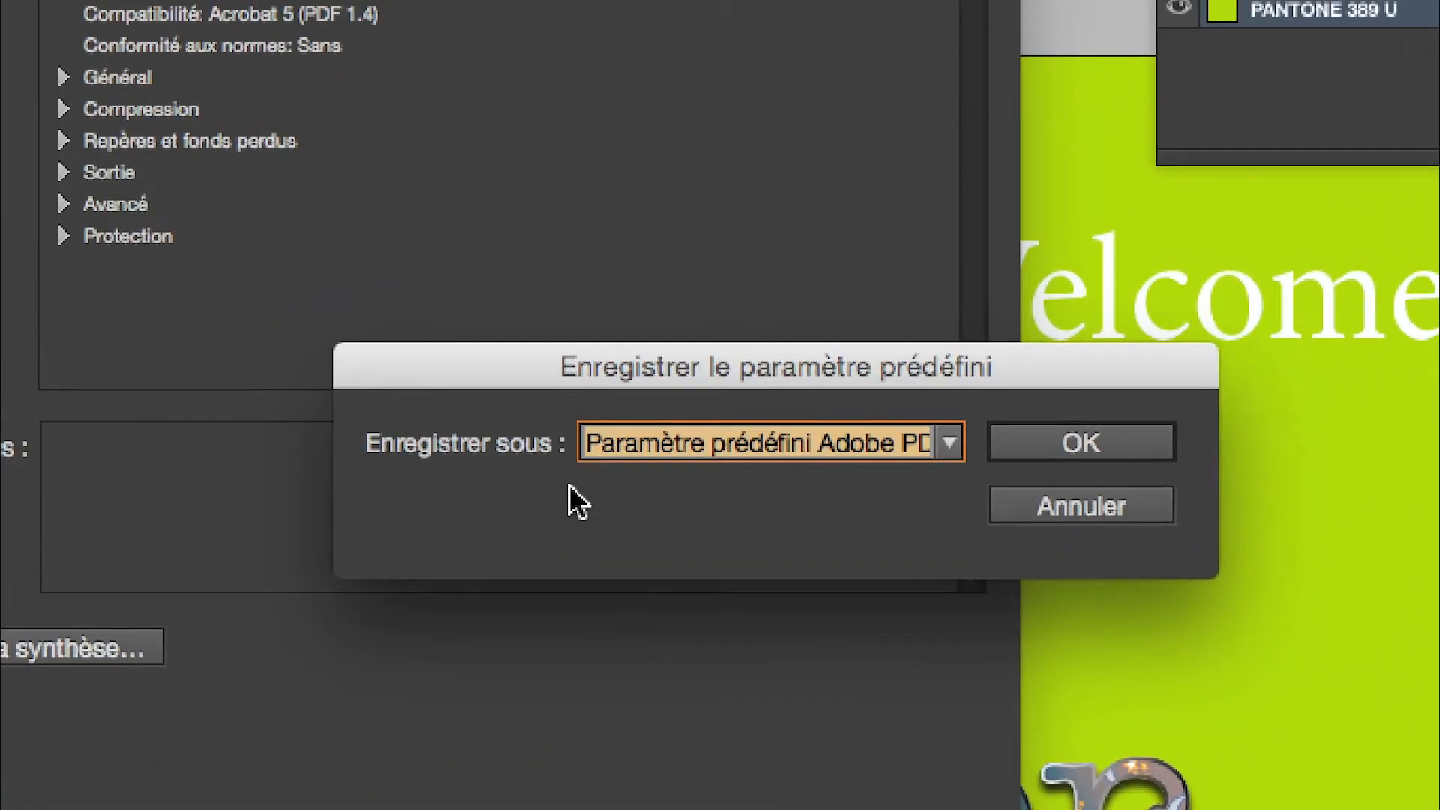
type("Fogra")
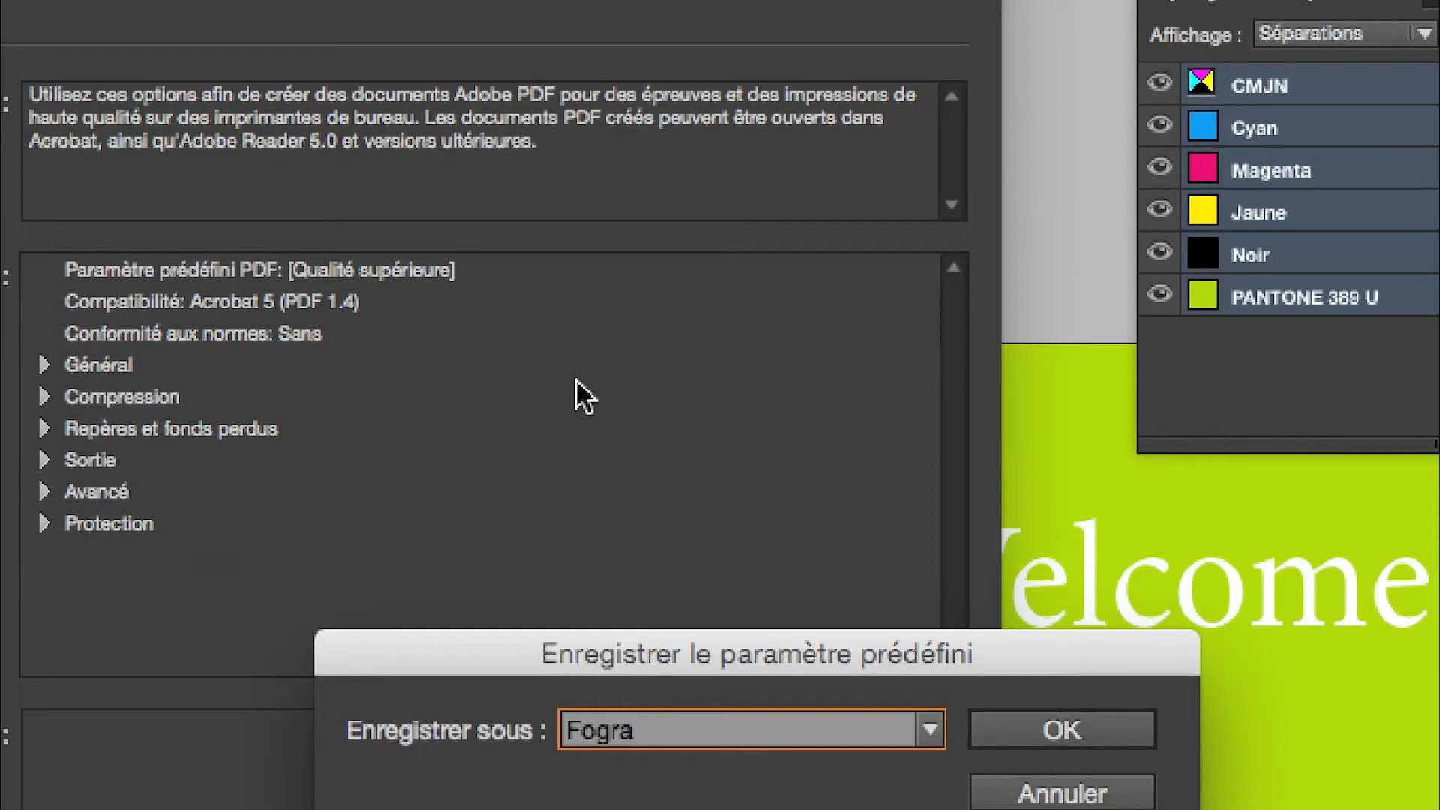
type("29 avec Pa")
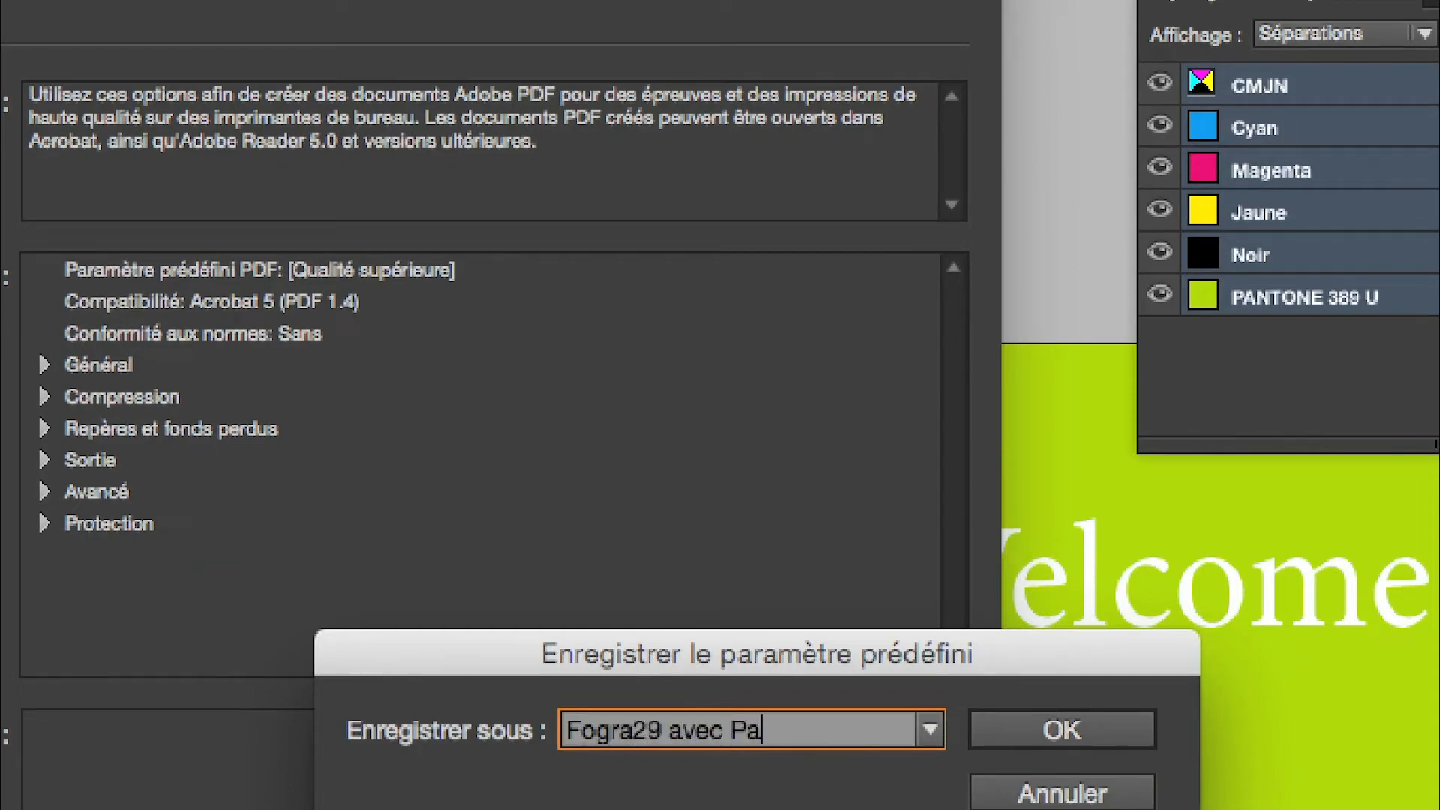
type("ntone(s)")
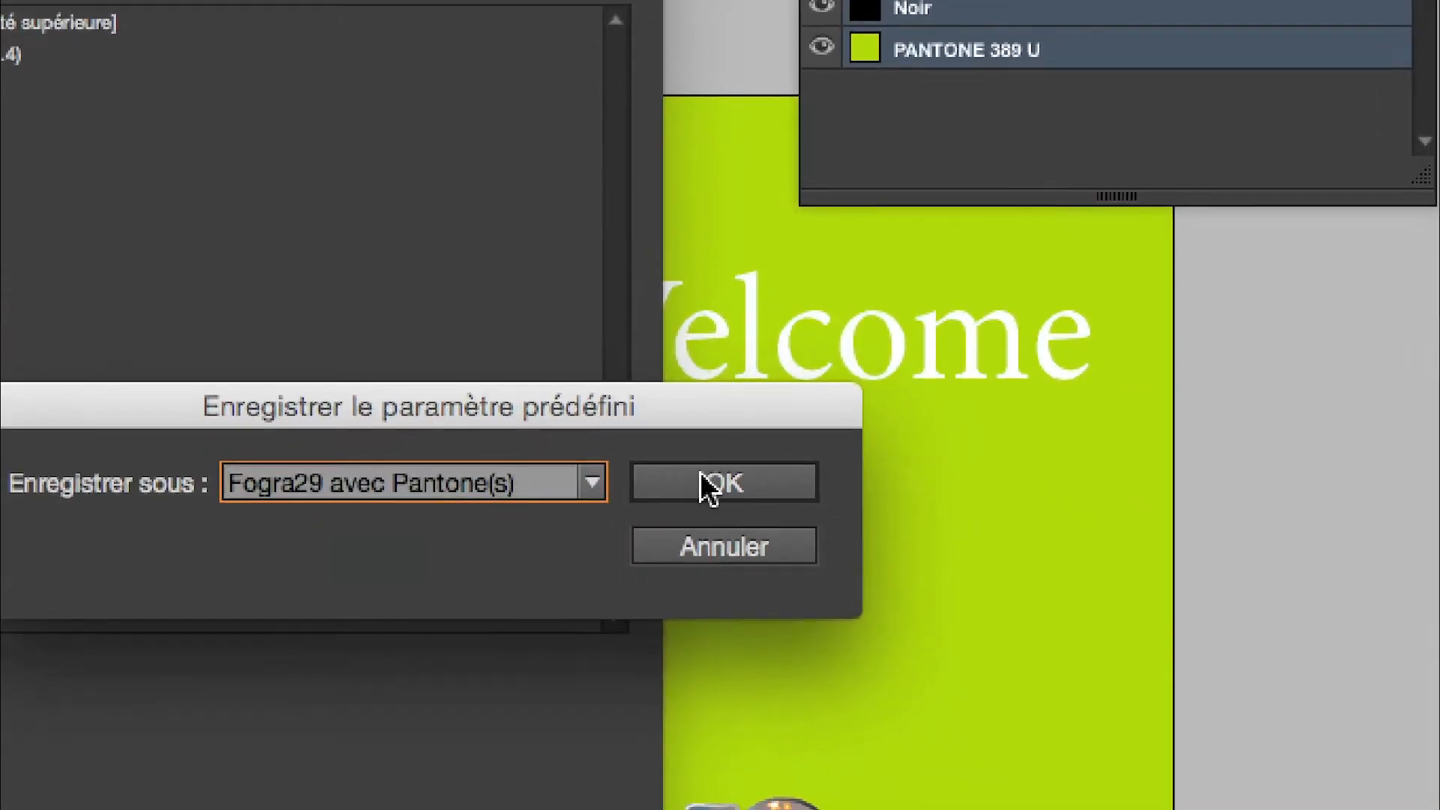
left_click(702, 474)
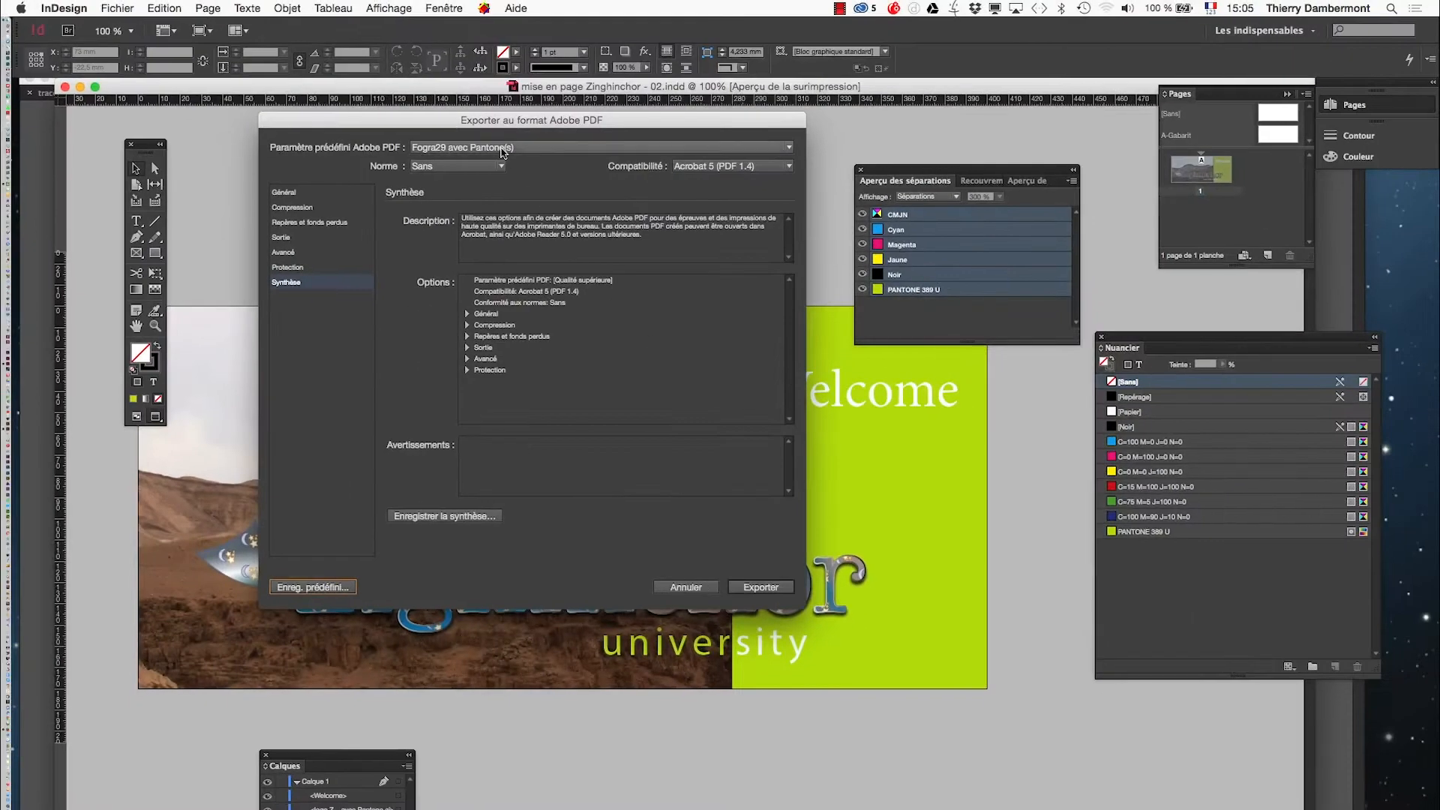
- Export the PDF using the Fogra29 avec Pantone(s) preset
left_click(501, 148)
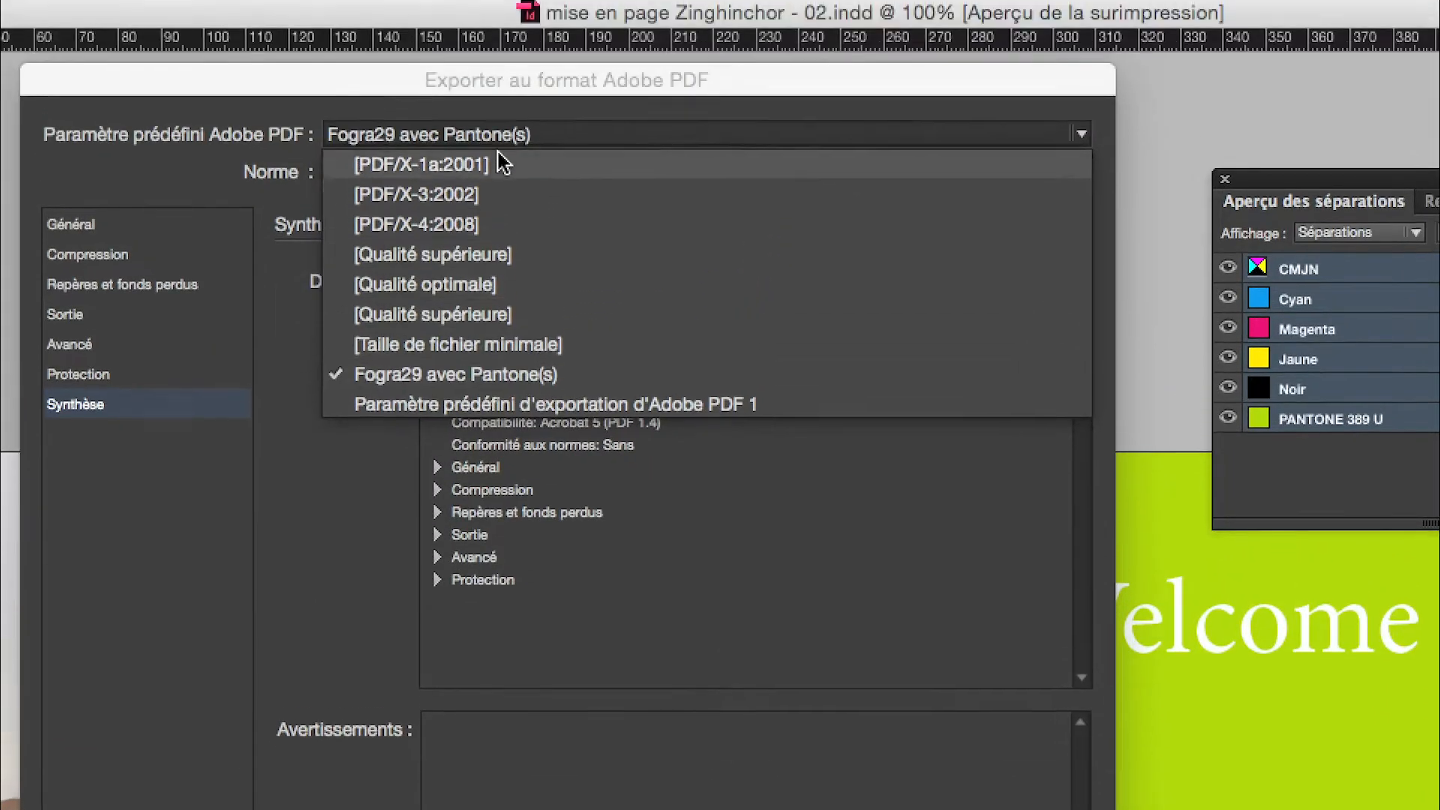
left_click(499, 148)
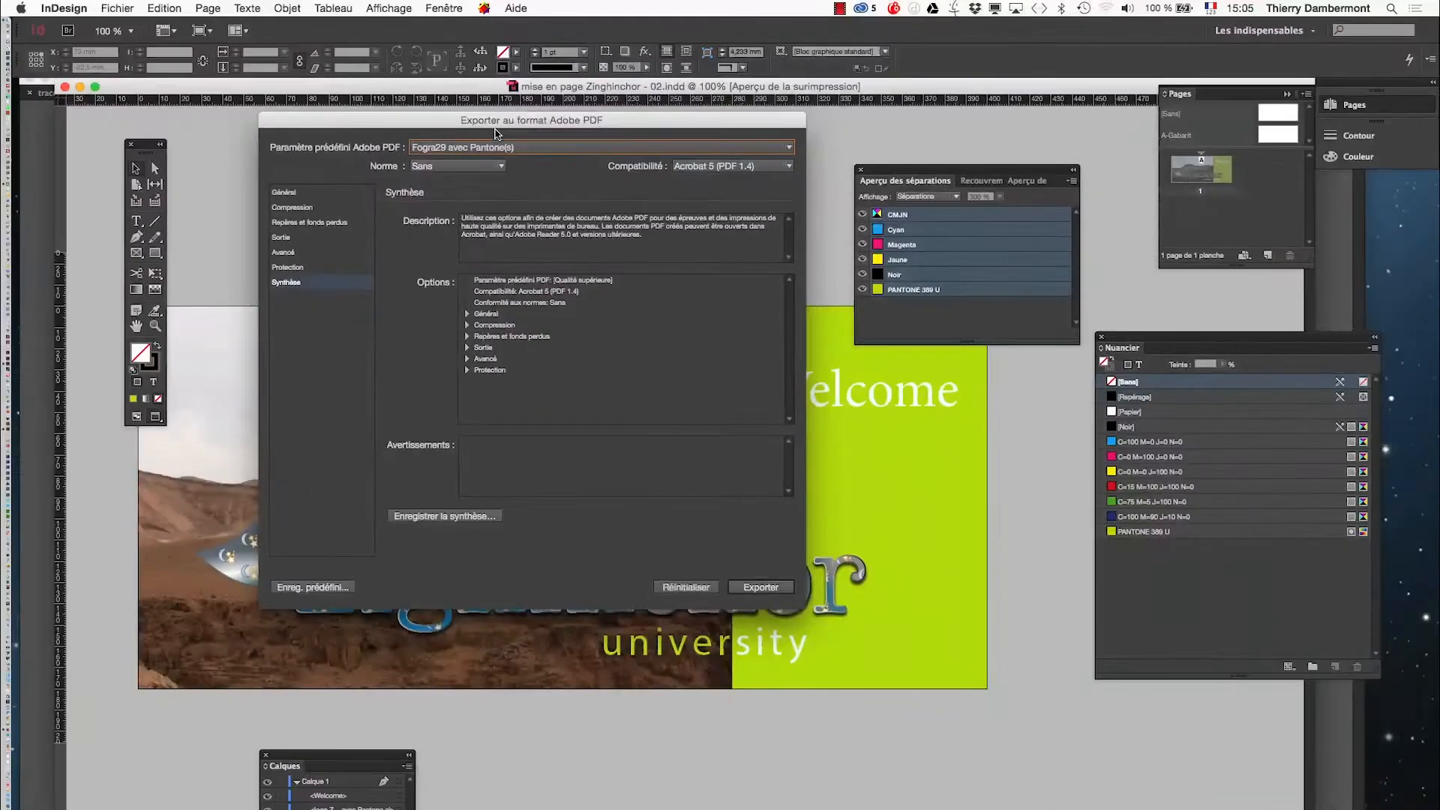
left_click(780, 588)
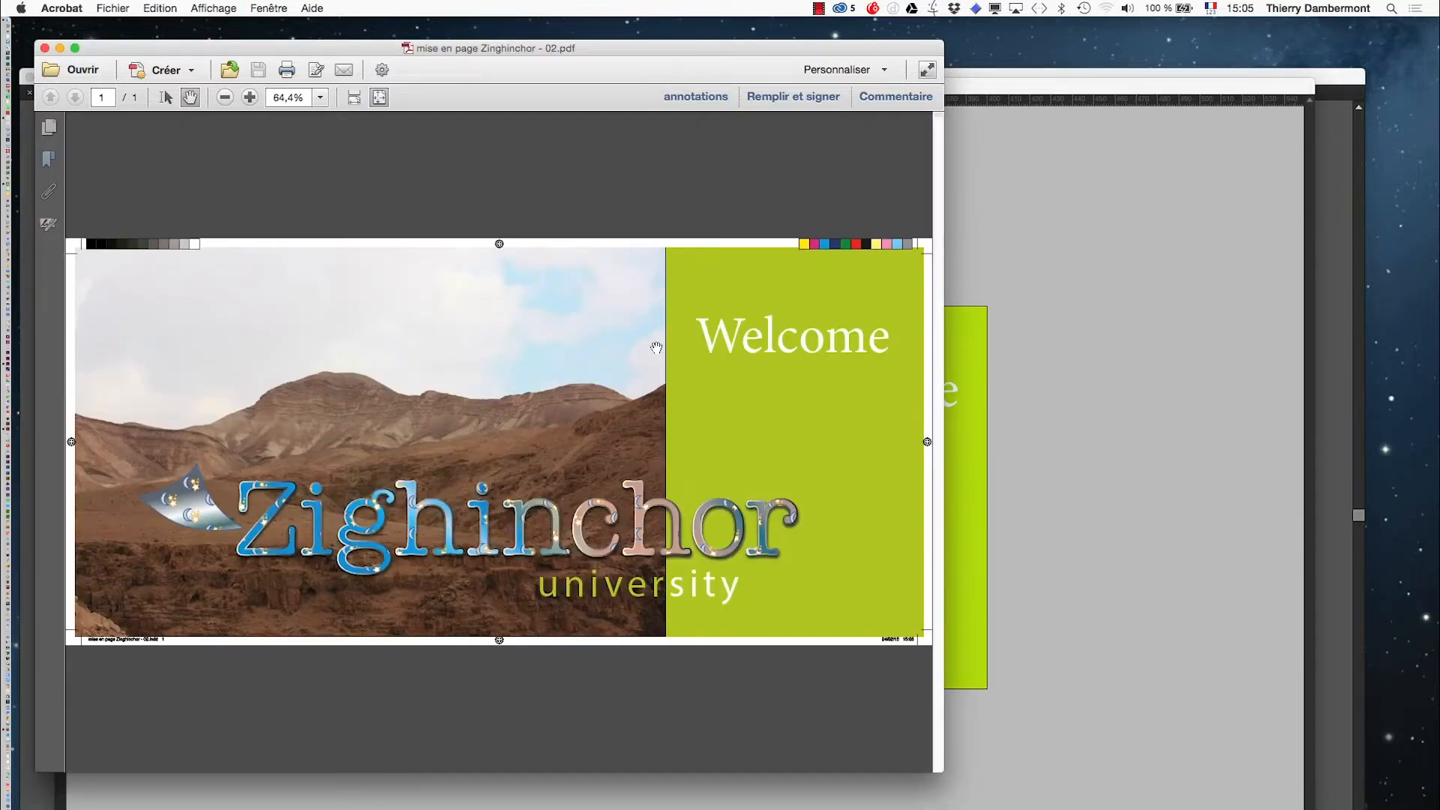
- Inspect the exported PDF's printer's marks, colour bars and bleed up close in Acrobat
left_click_drag(499, 51, 739, 60)
key("alt+super+h")
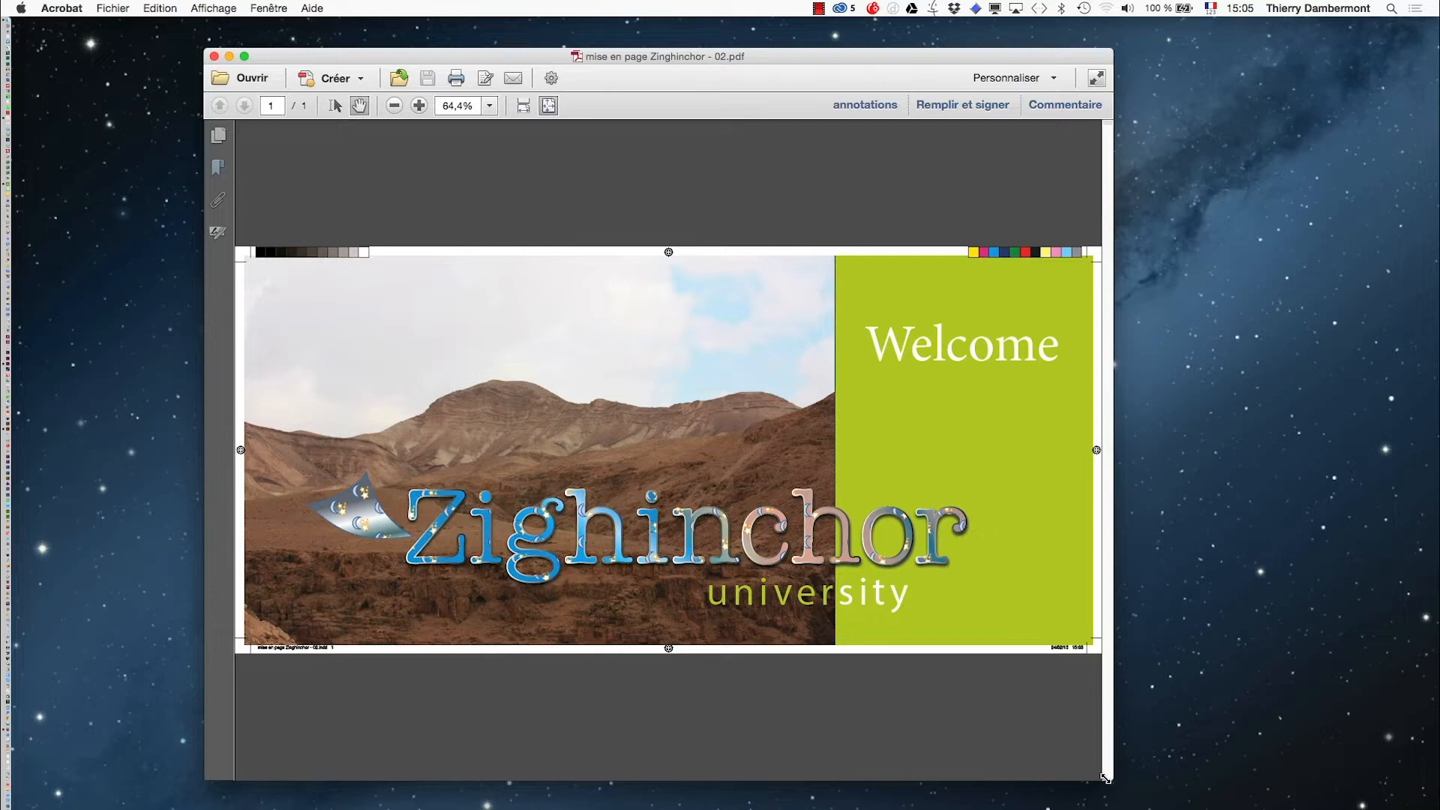
left_click_drag(1214, 789, 1228, 794)
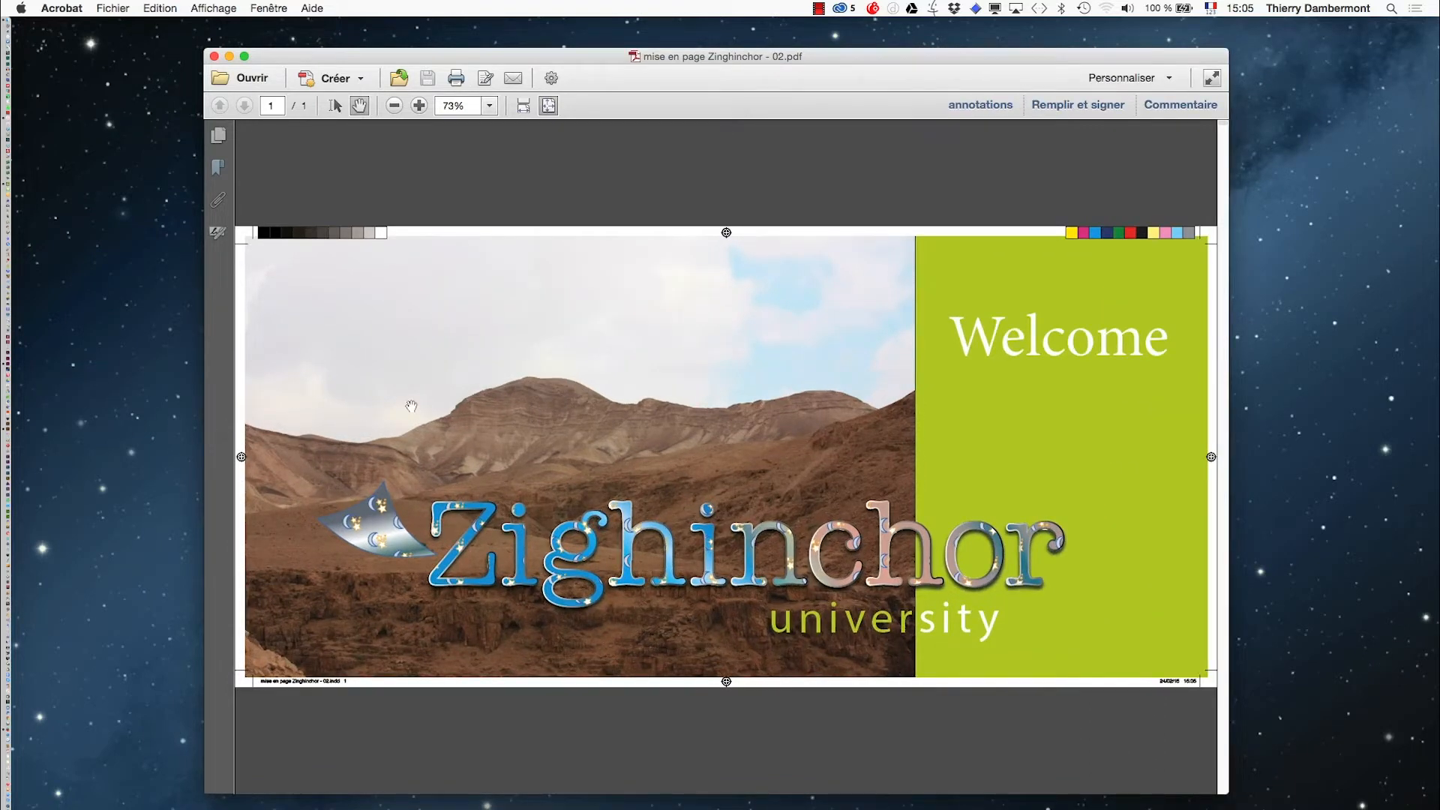
scroll(254, 246, "up", 5)
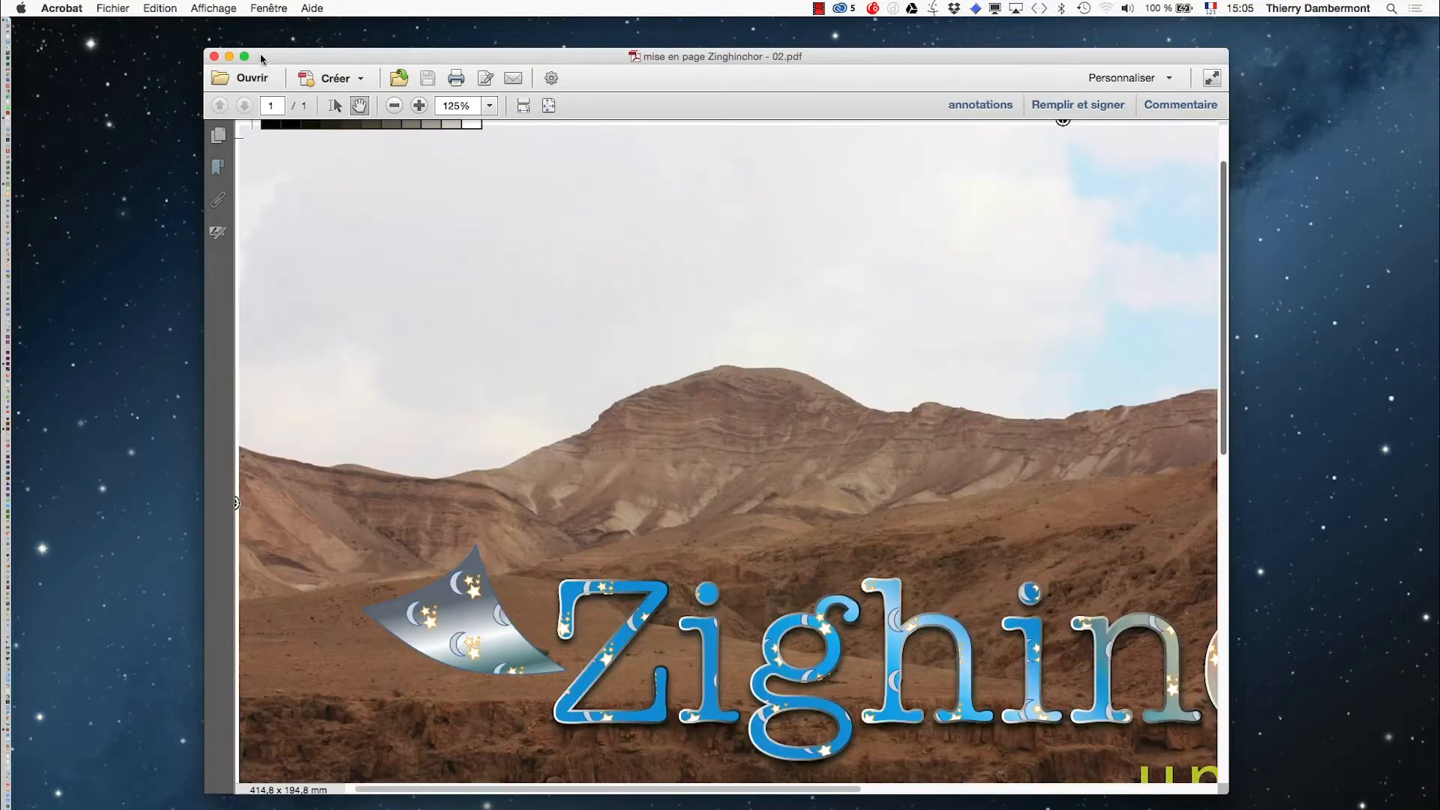
left_click_drag(263, 60, 115, 34)
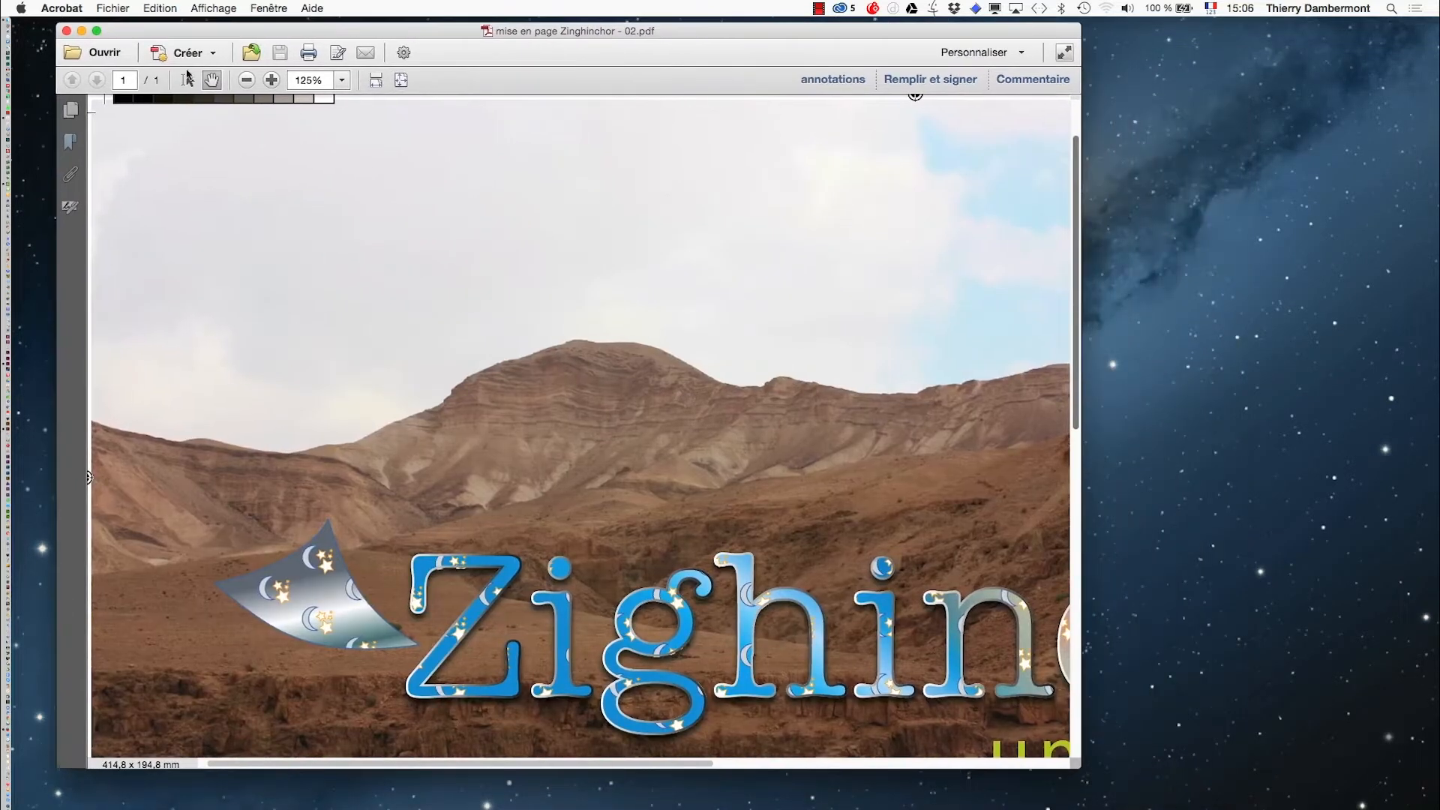
left_click_drag(1081, 767, 1422, 809)
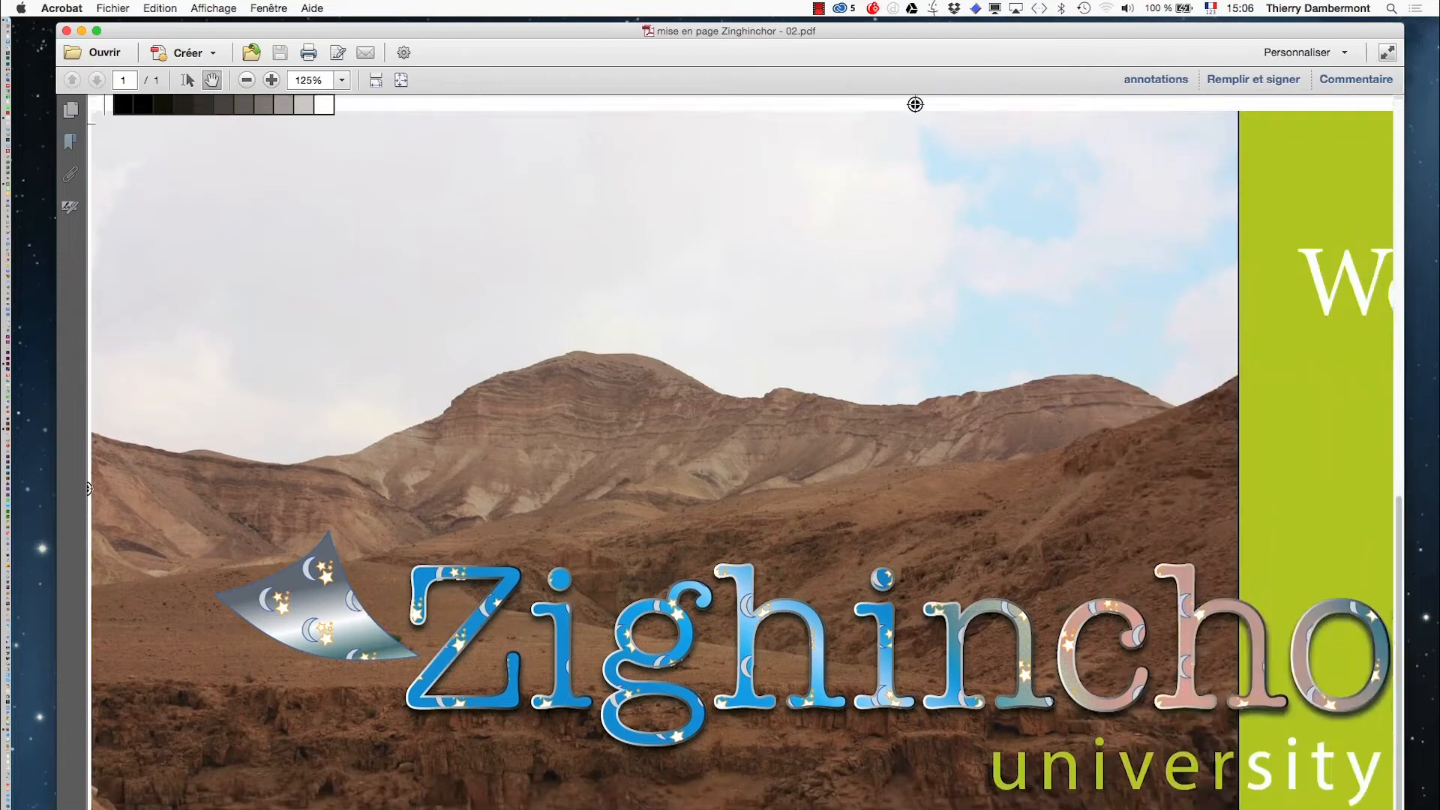
scroll(750, 450, "right", 5)
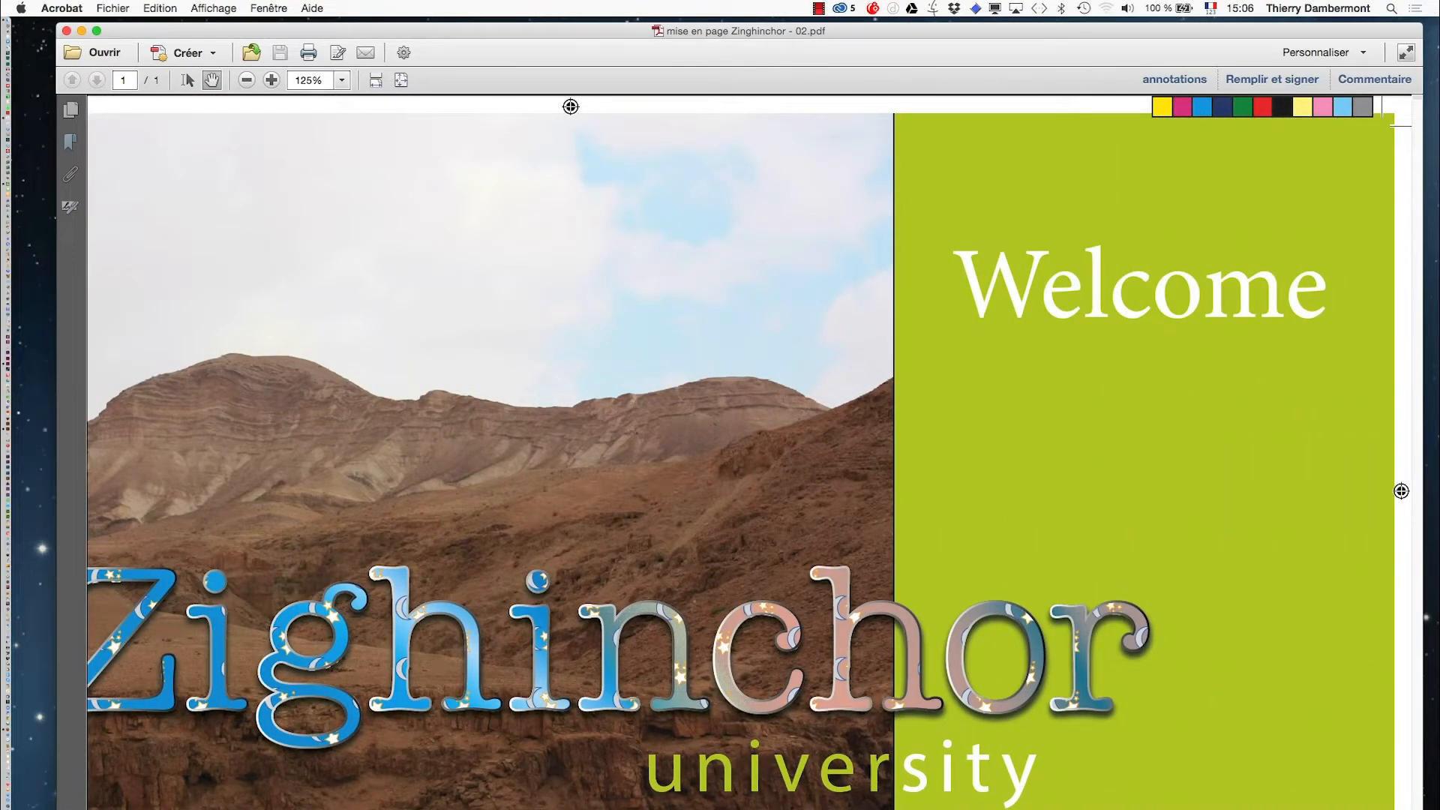
scroll(750, 450, "left", 5)
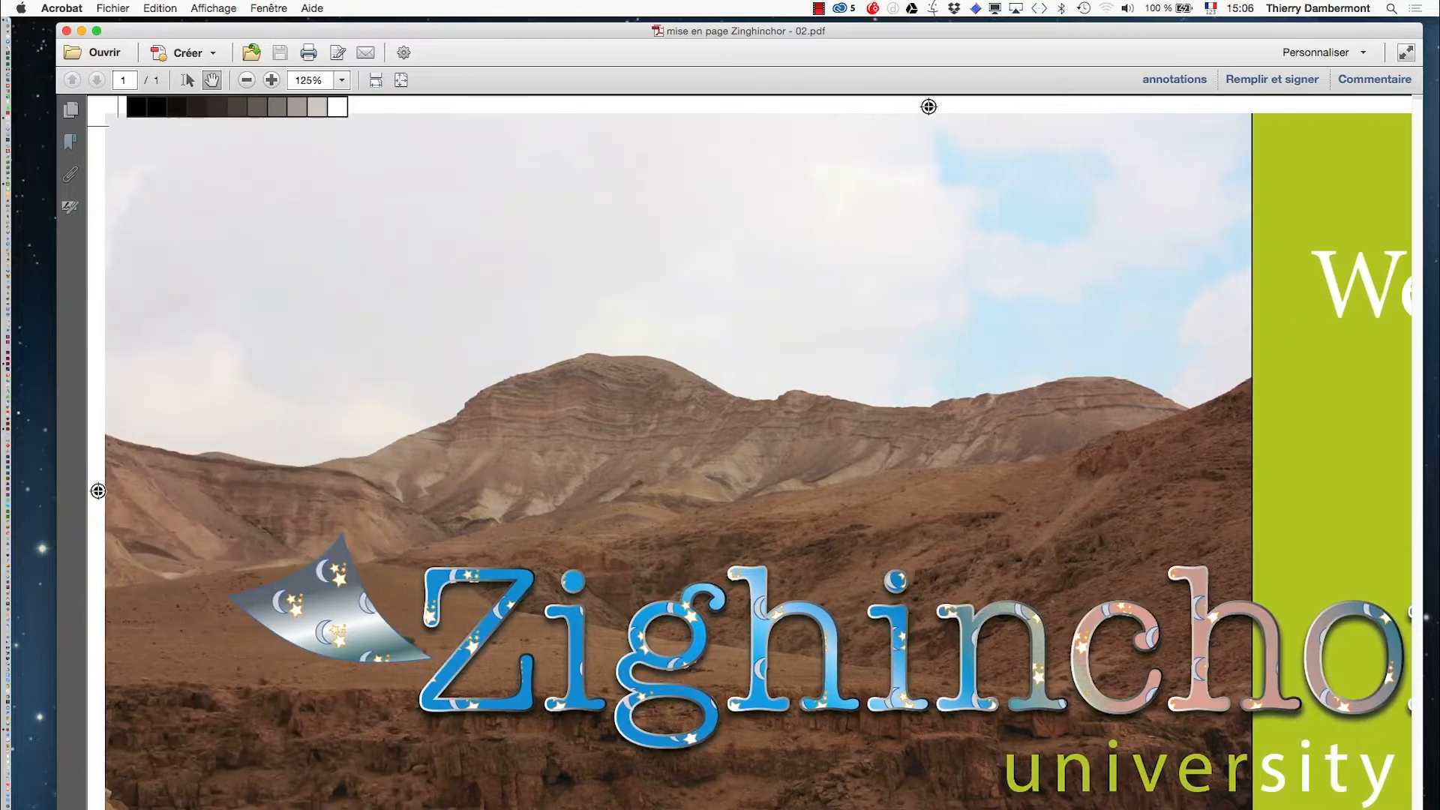
- Scroll across the exported PDF to compare the colour bars and marks on both sides of the page
scroll(750, 453, "right", 10)
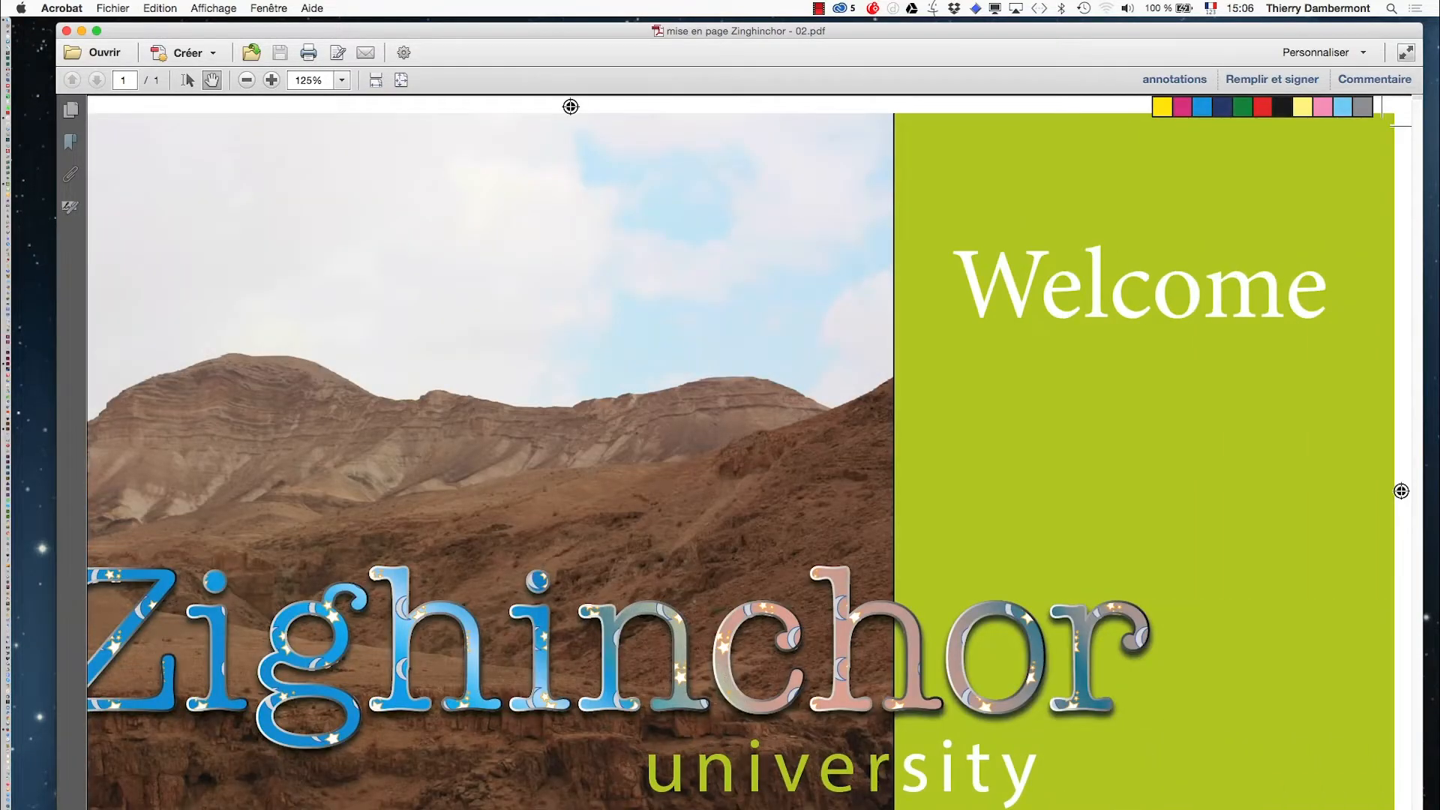
scroll(749, 453, "left", 10)
scroll(749, 453, "right", 10)
scroll(751, 746, "left", 10)
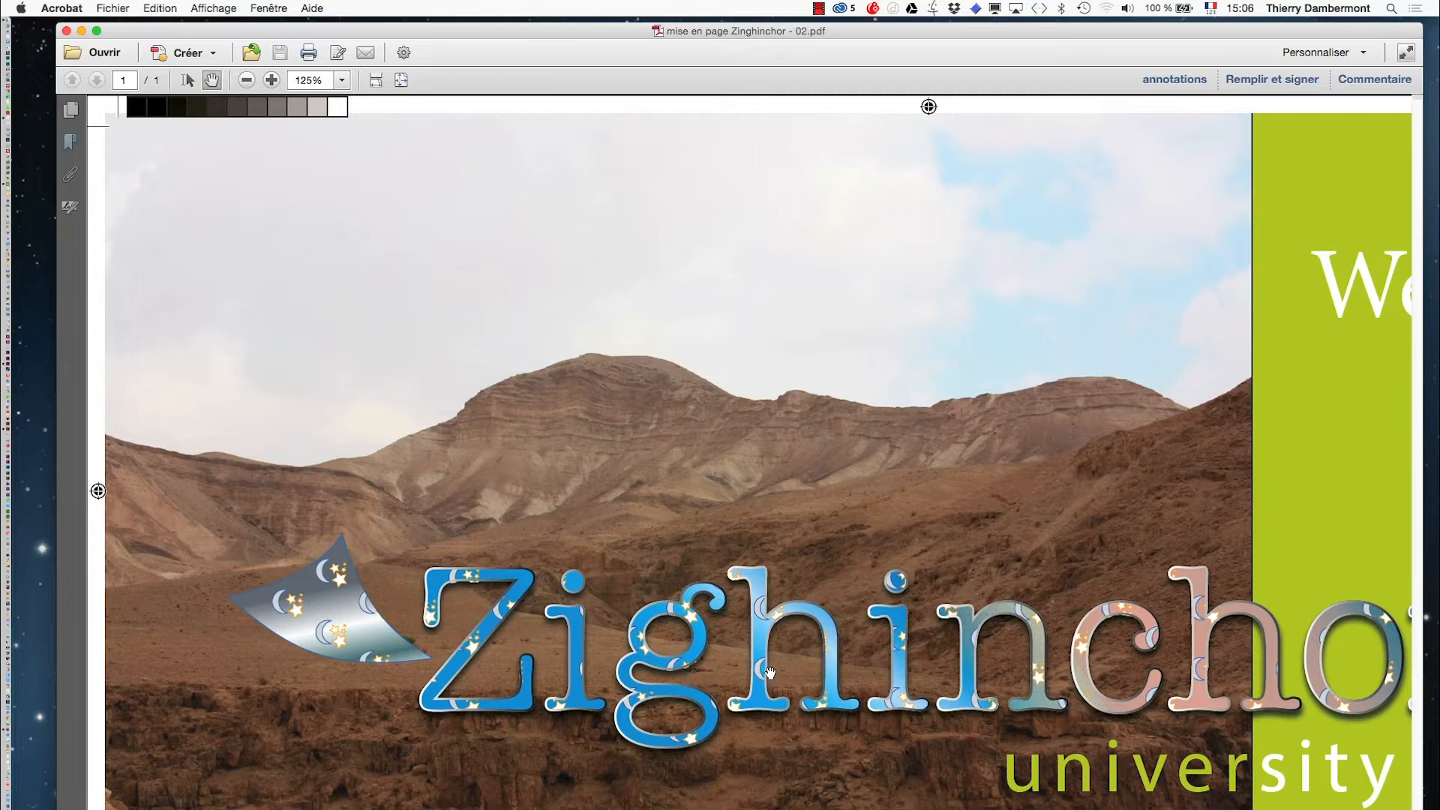
- Zoom the PDF to 300% and pan across the Zighinchor logo and university text to examine the print quality
left_click(274, 84)
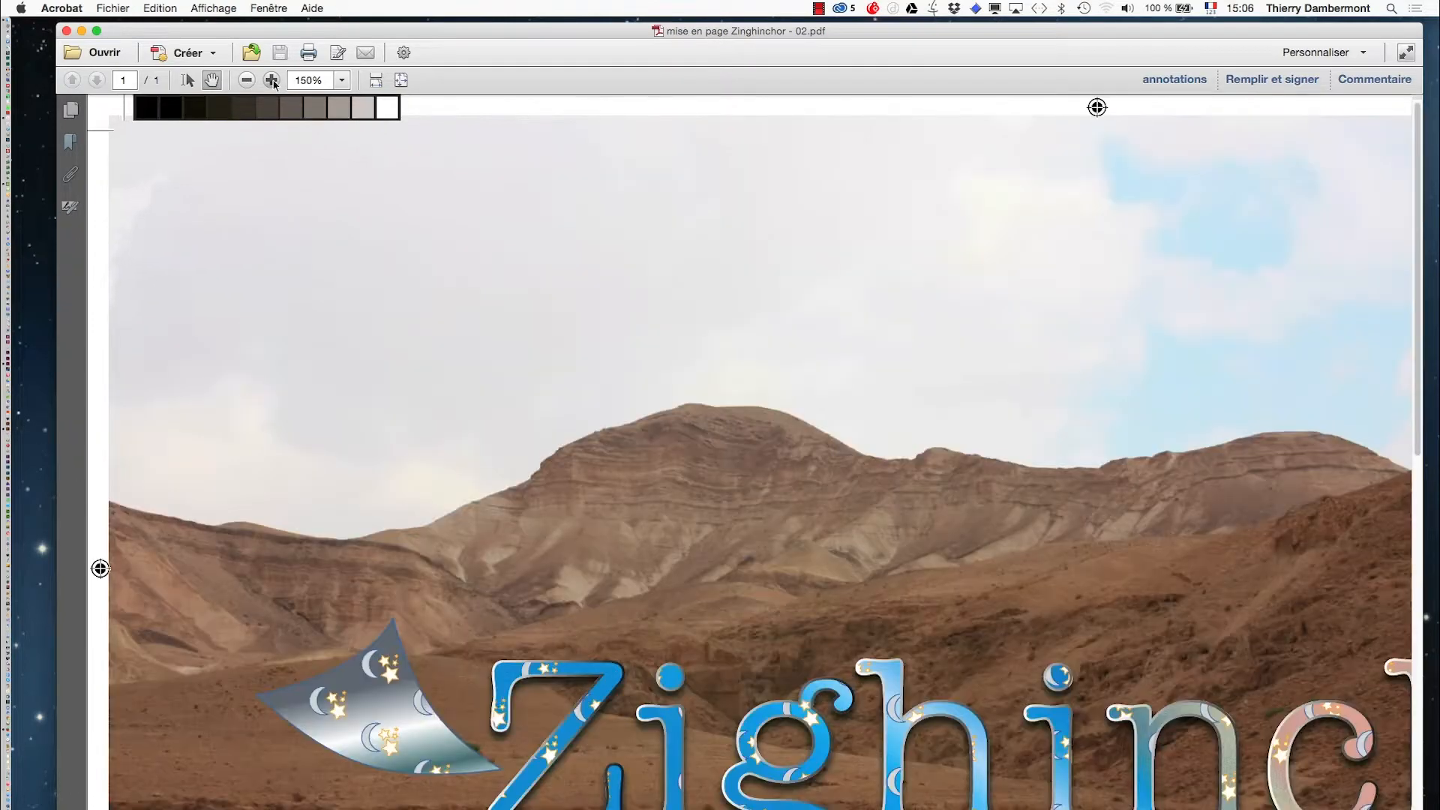
left_click(274, 84)
left_click(274, 89)
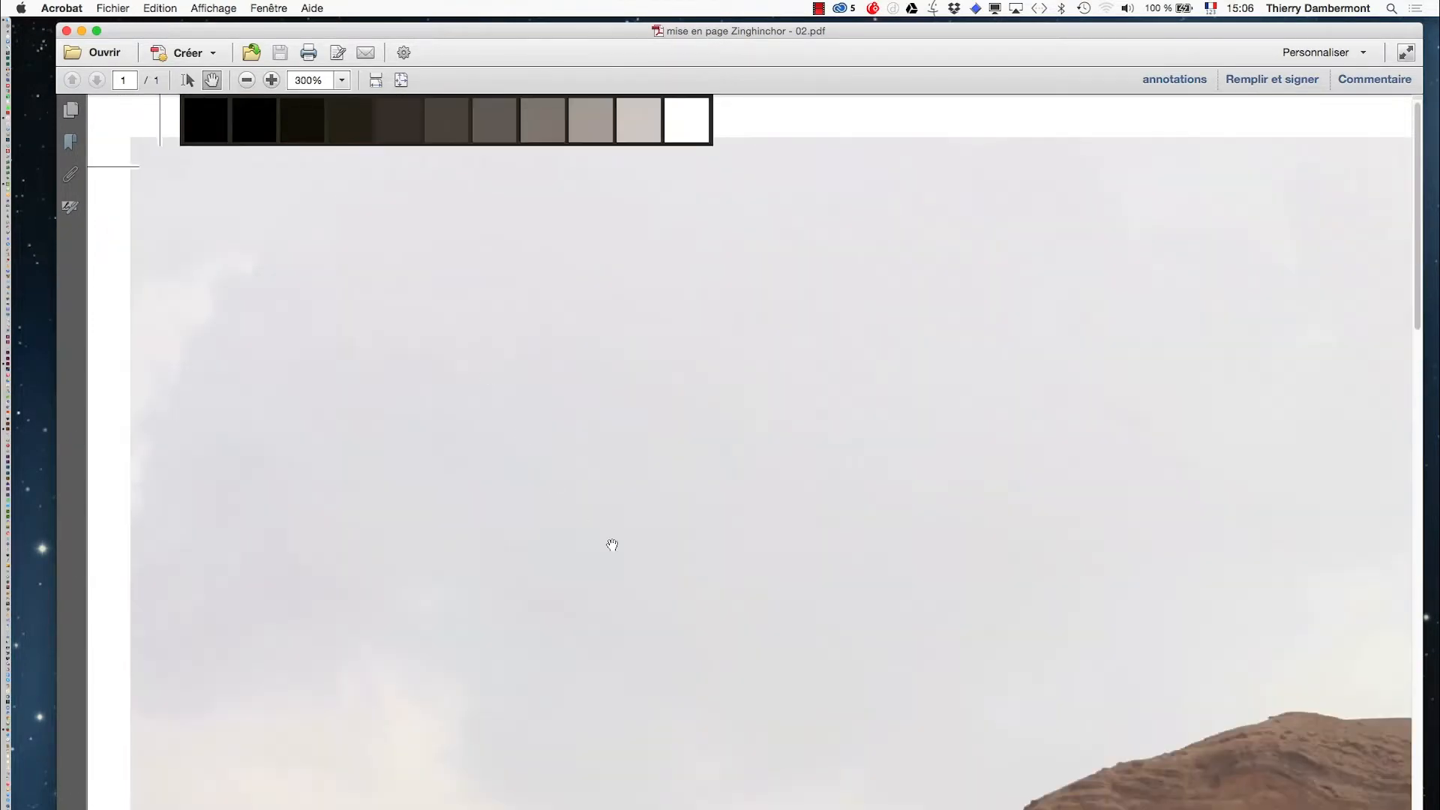
left_click_drag(781, 681, 368, 203)
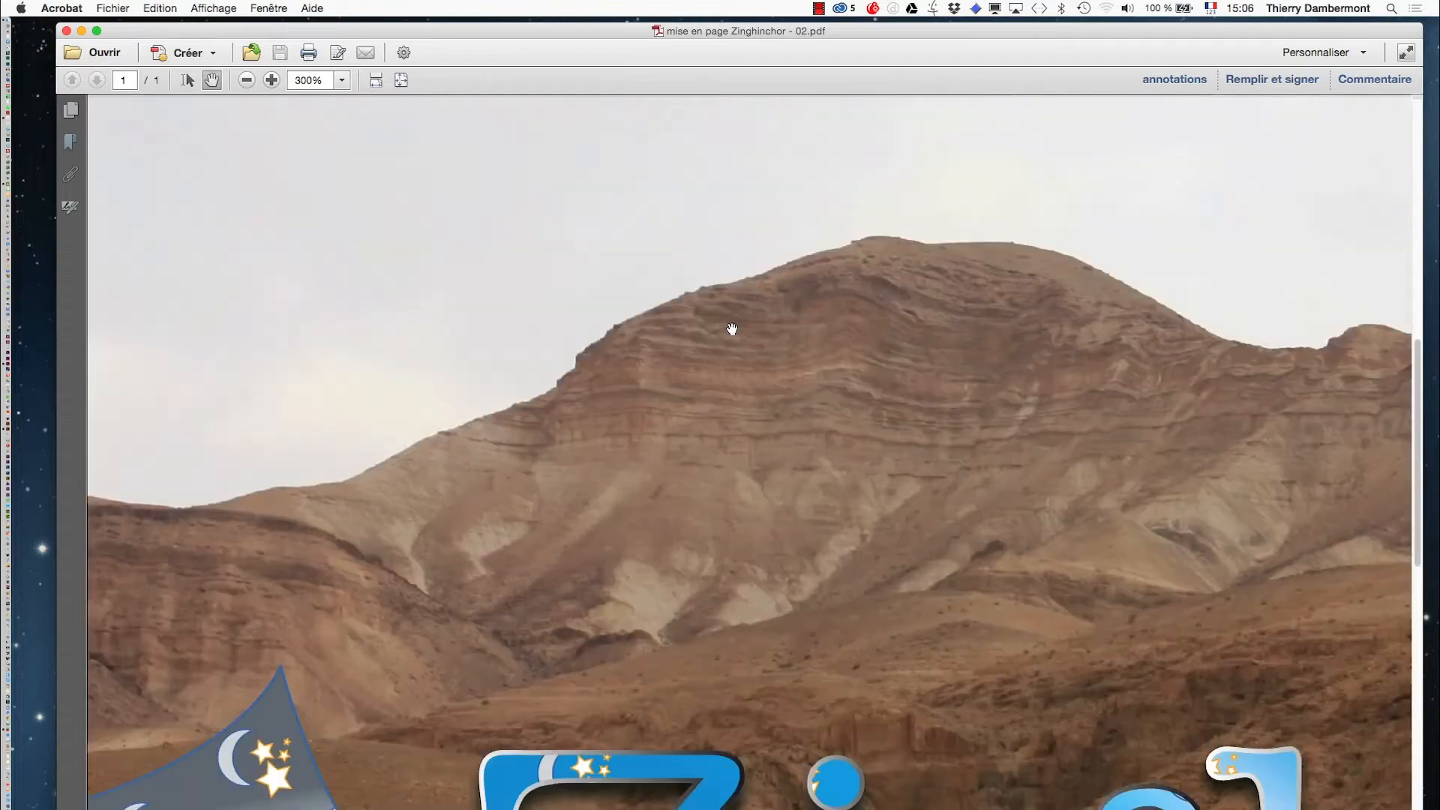
scroll(731, 330, "down", 5)
left_click_drag(722, 553, 599, 518)
left_click_drag(1074, 702, 593, 693)
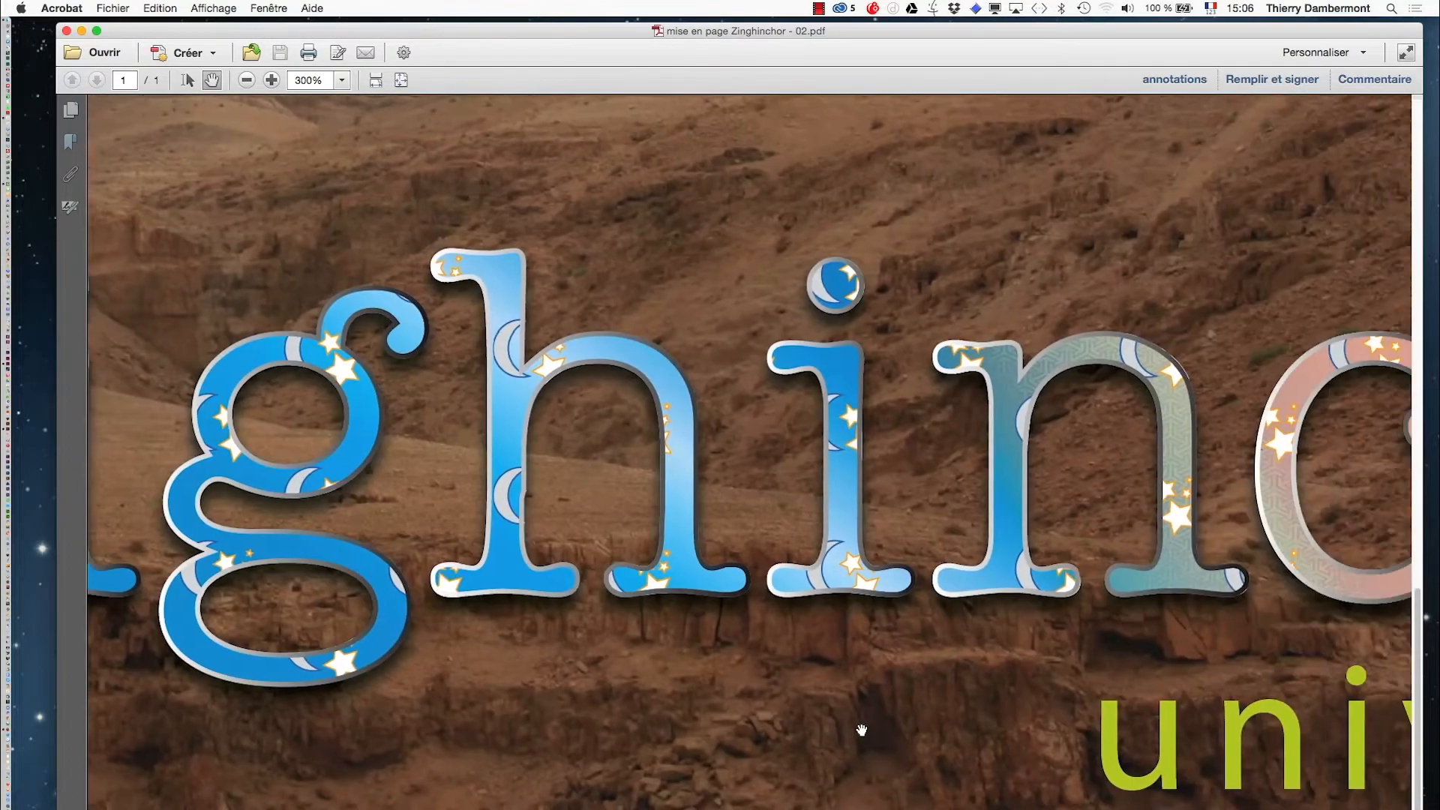
left_click_drag(910, 721, 684, 732)
left_click_drag(854, 743, 474, 741)
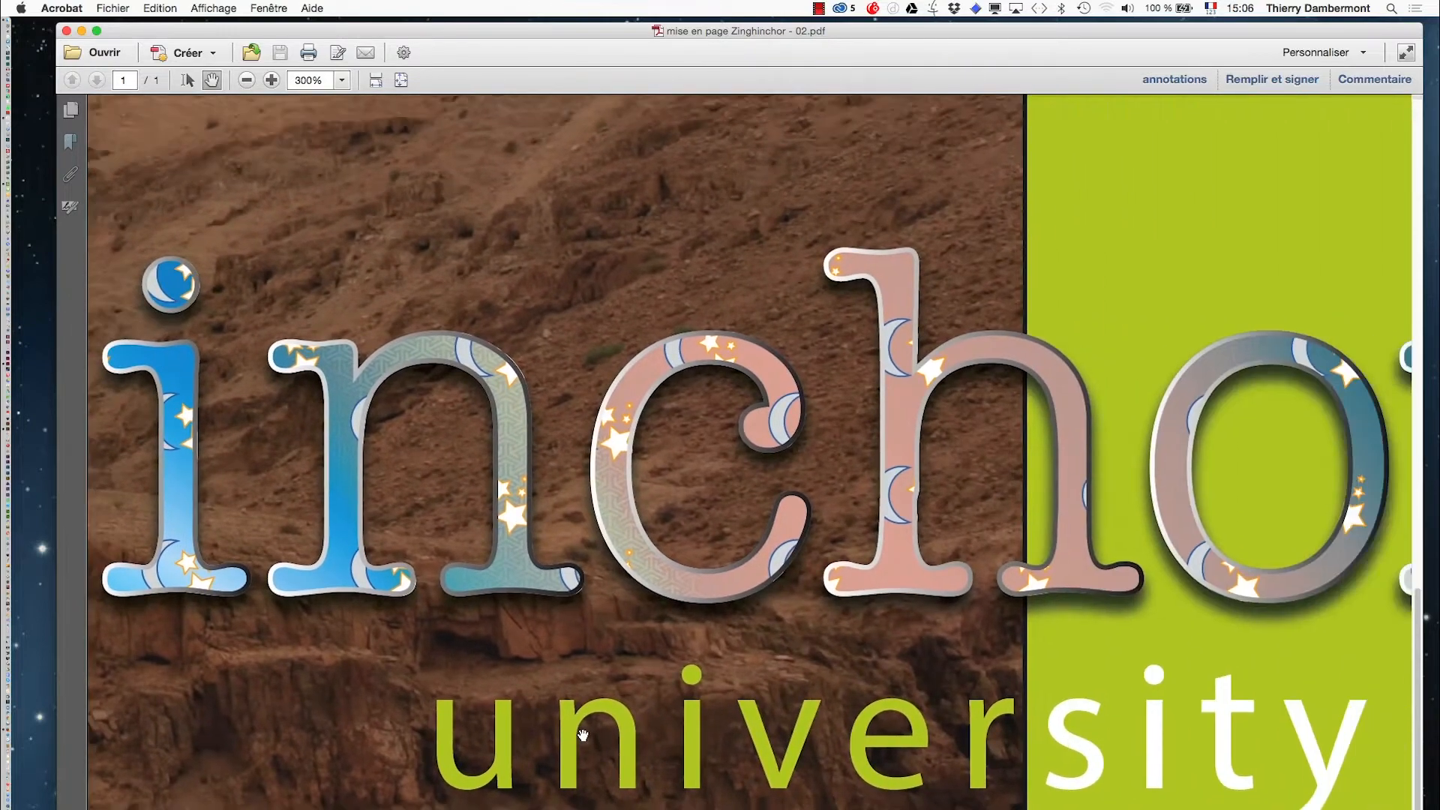
left_click_drag(1117, 739, 661, 742)
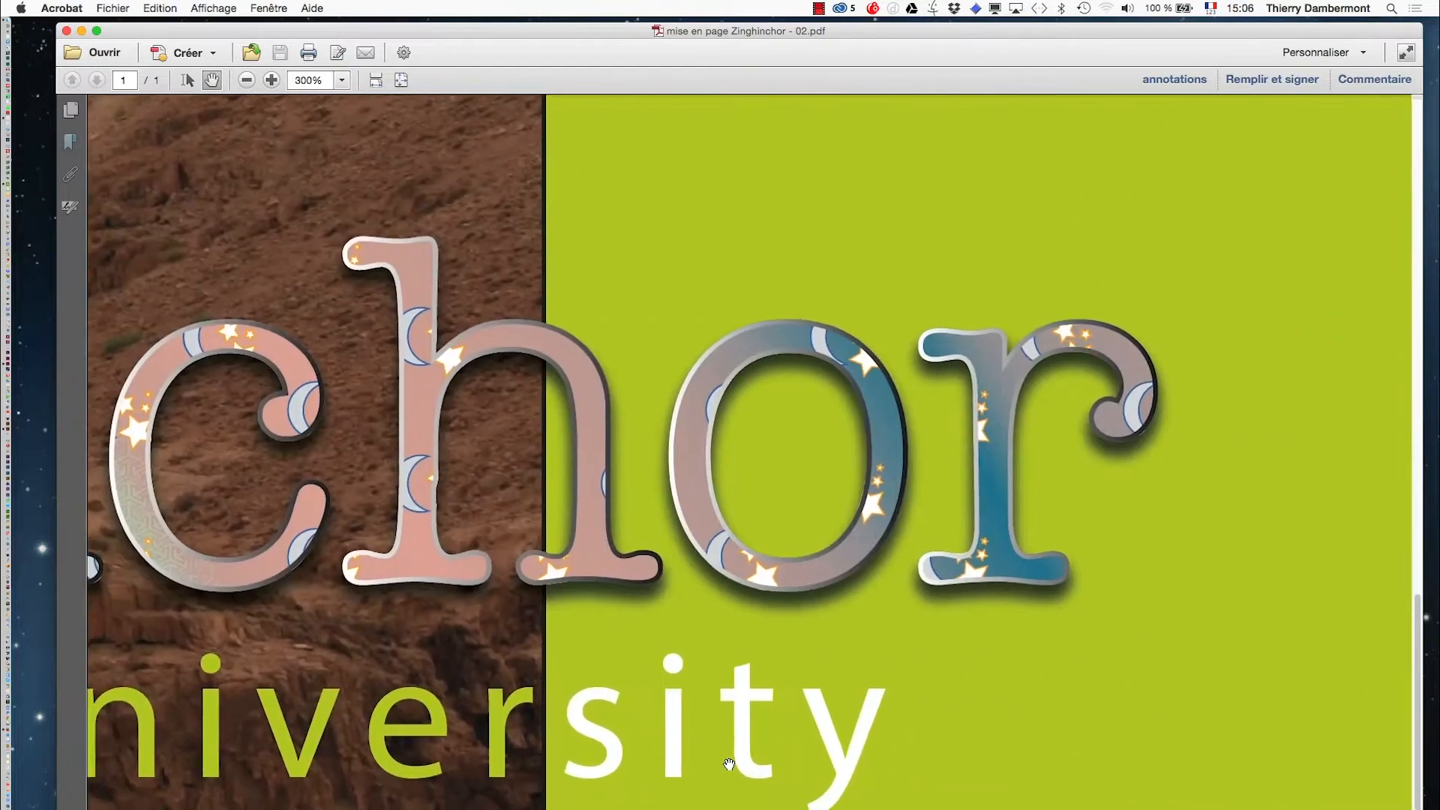
left_click_drag(532, 736, 1031, 742)
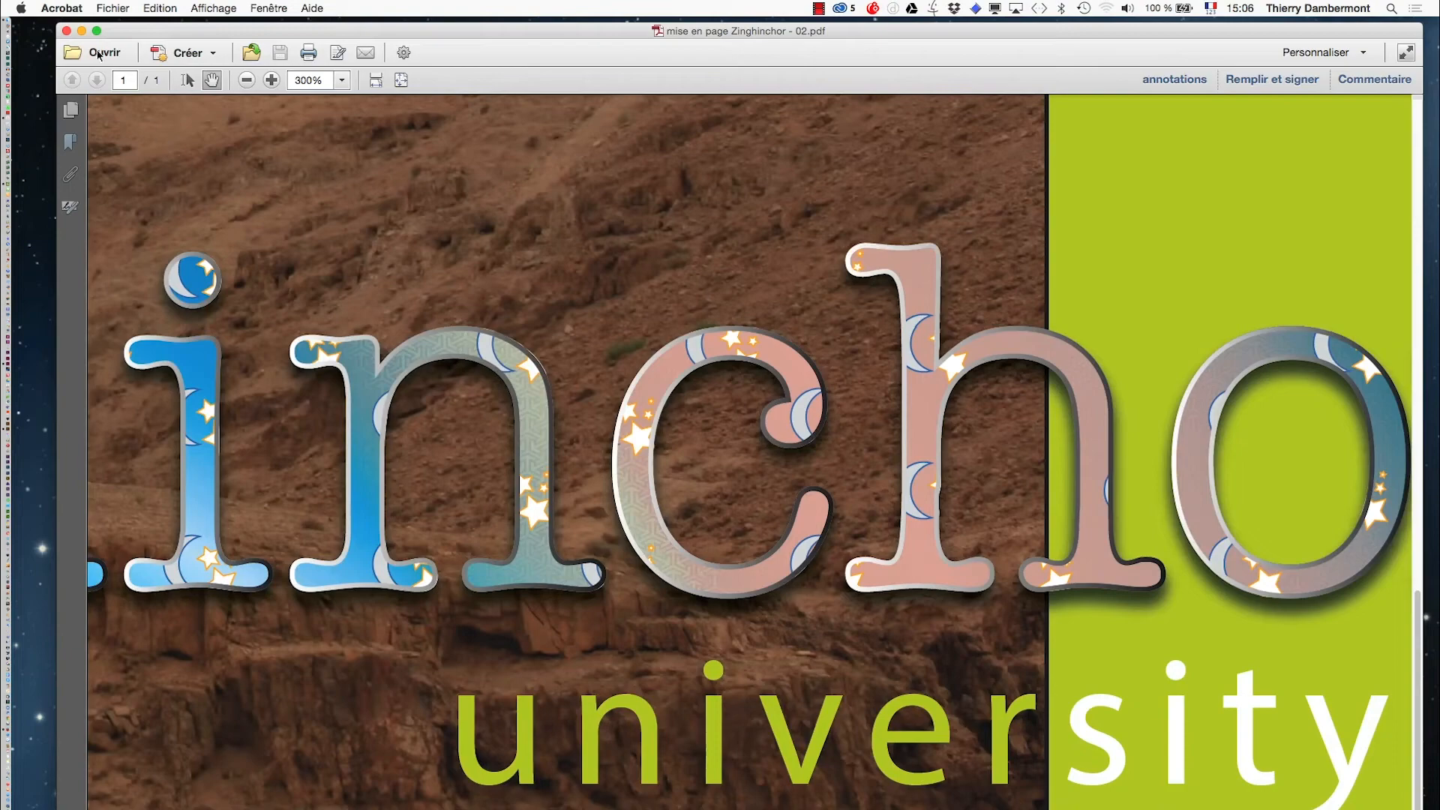
- Close the PDF in Acrobat and switch back to InDesign
left_click(67, 32)
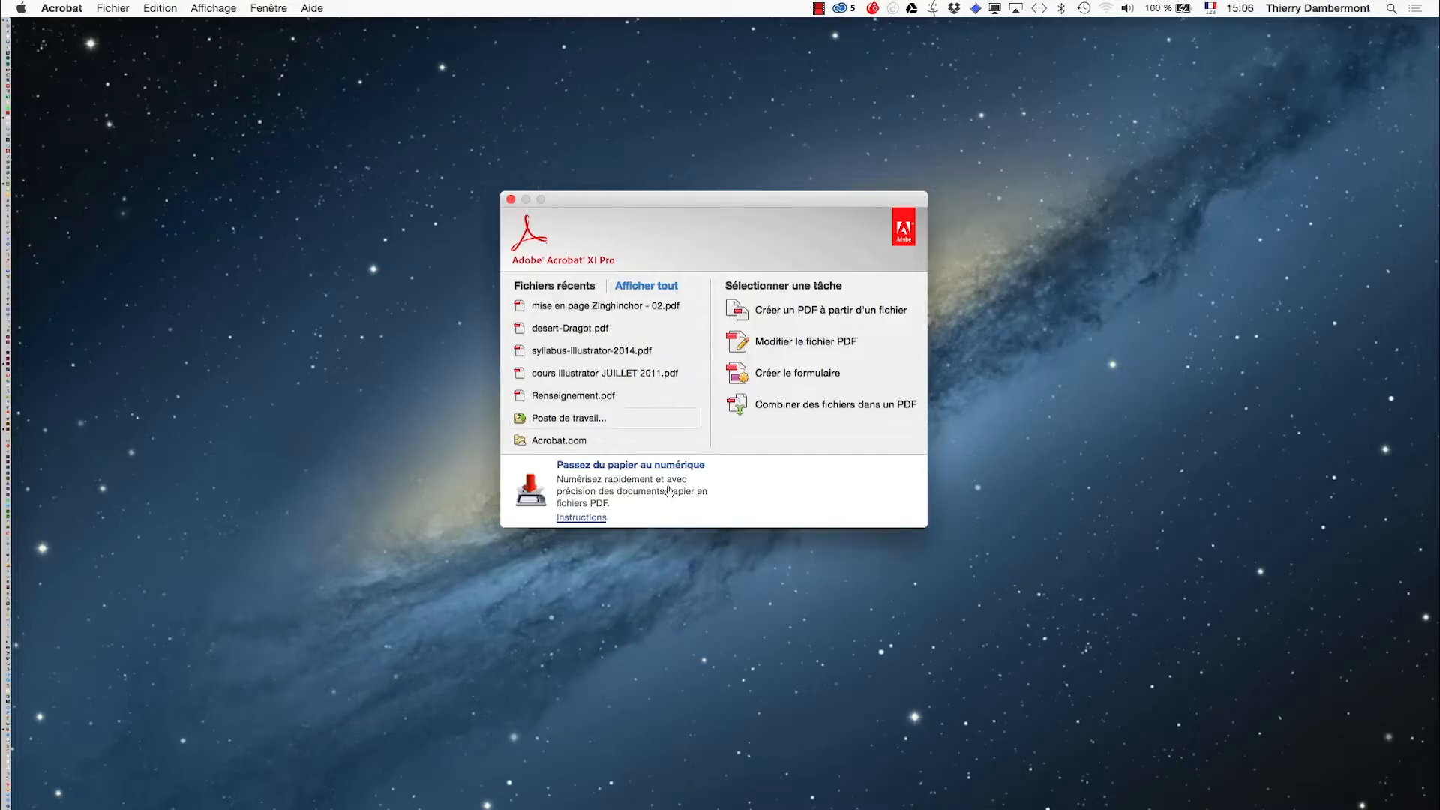
key("super+Tab")
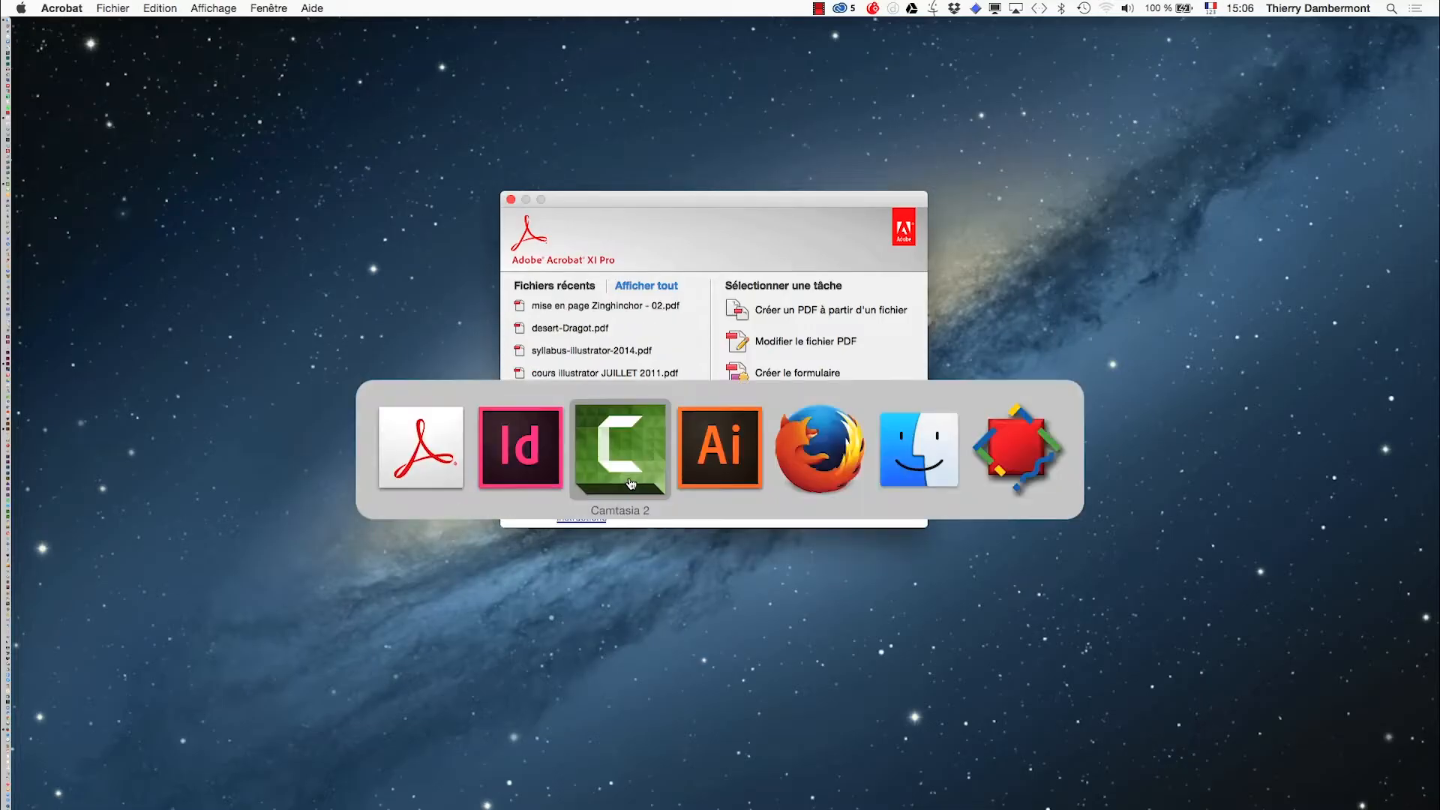
left_click(549, 466)
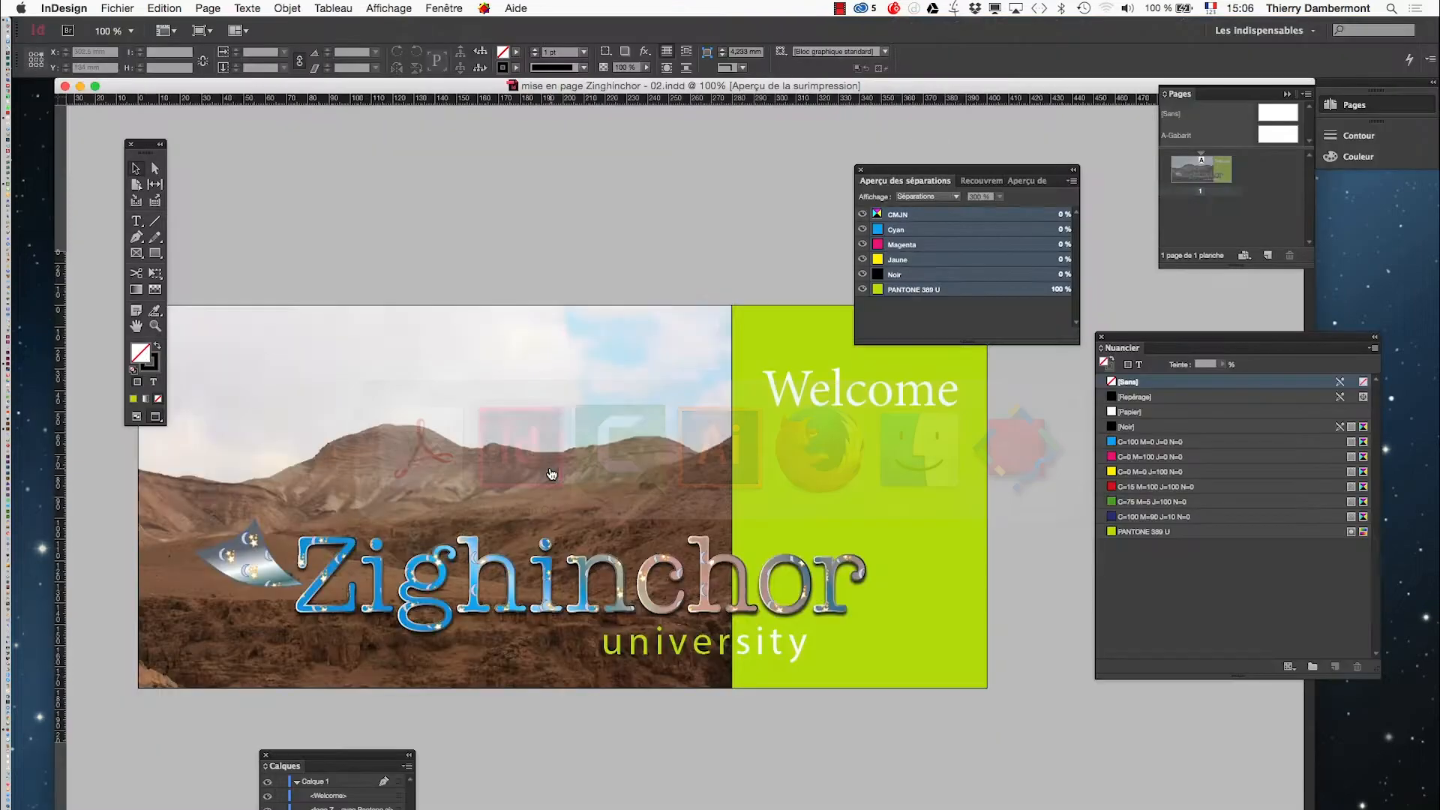
- Export the layout as a PDF named mise en page Zinghinchor - 02 sans Pantones
left_click(118, 8)
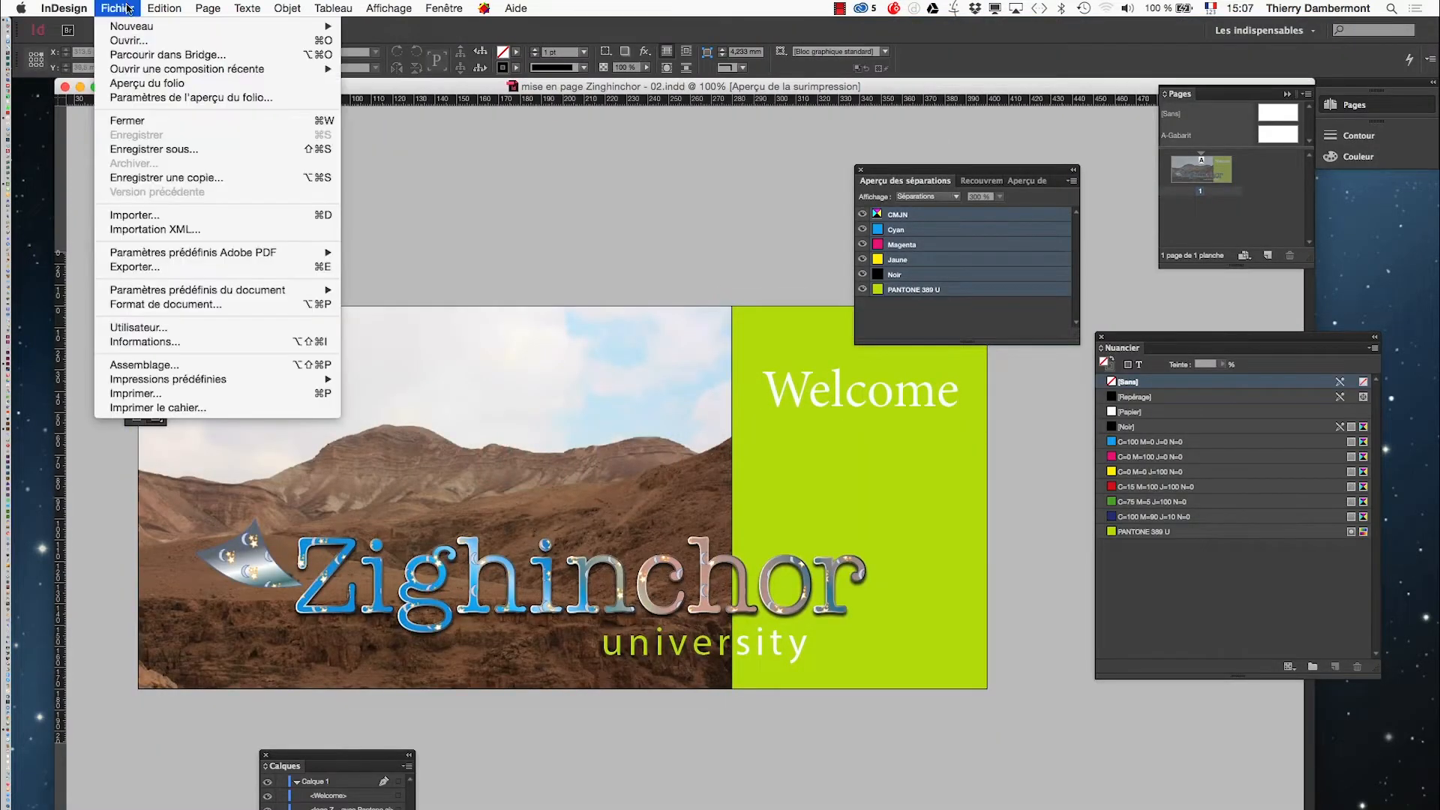
left_click(199, 266)
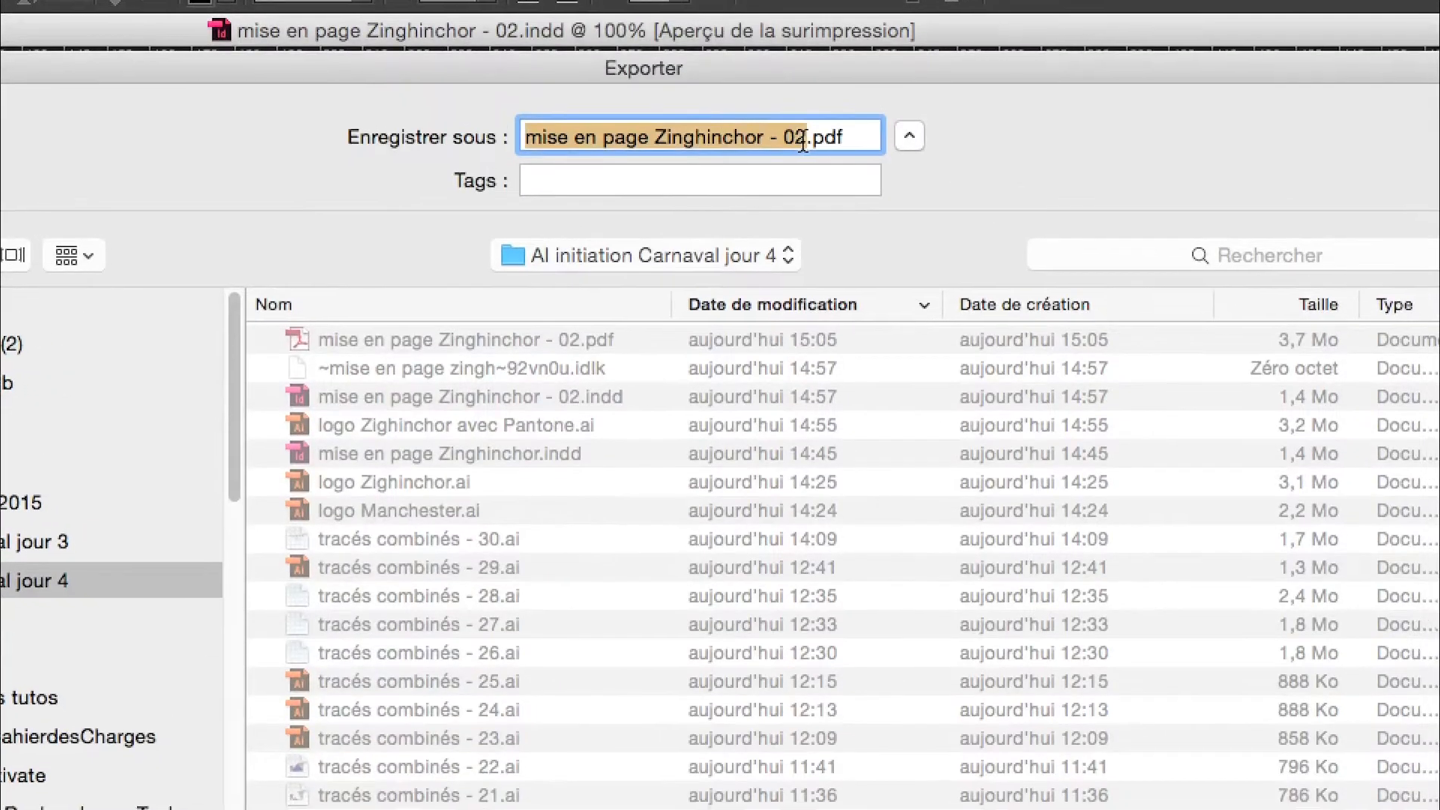
left_click(806, 140)
type("sans P")
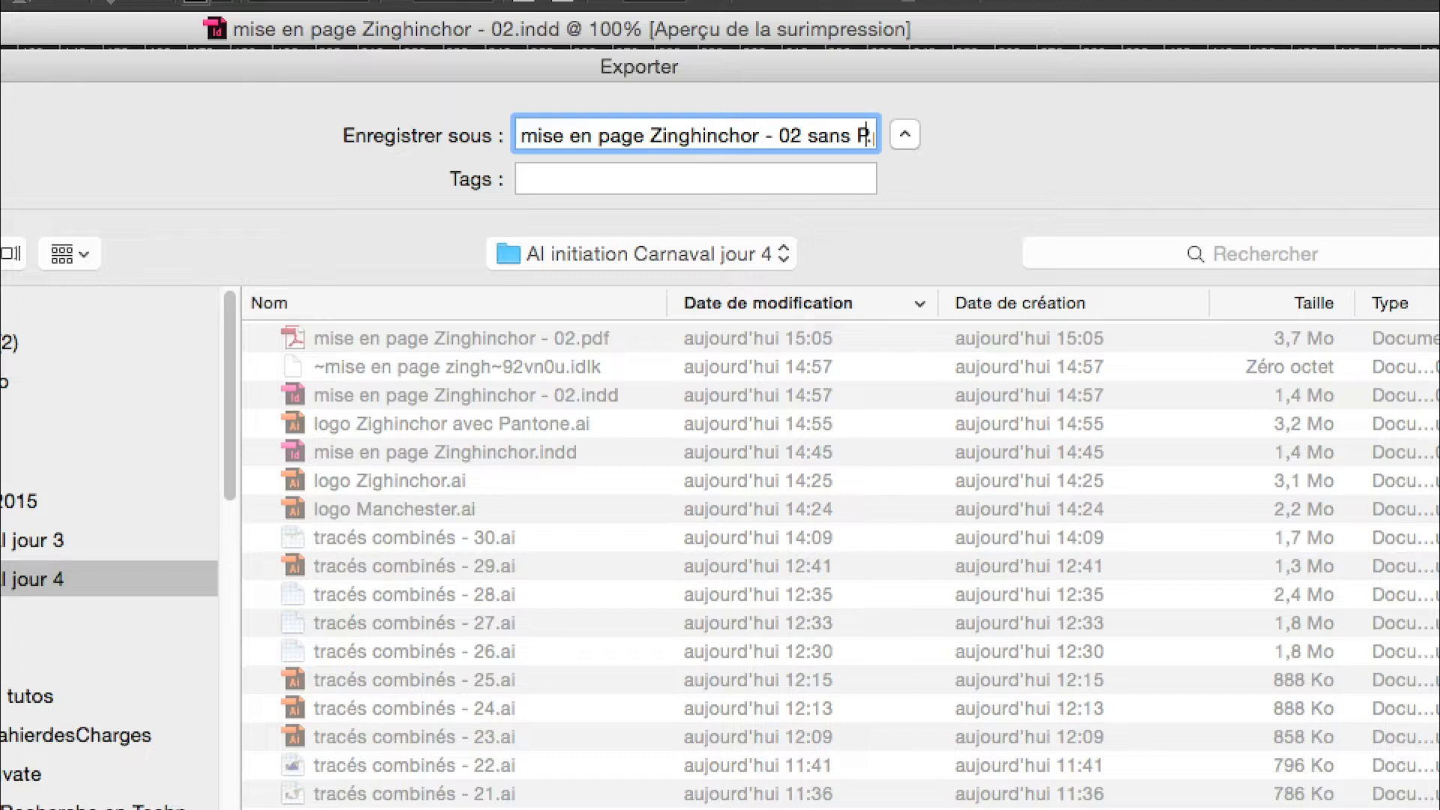
type("antones")
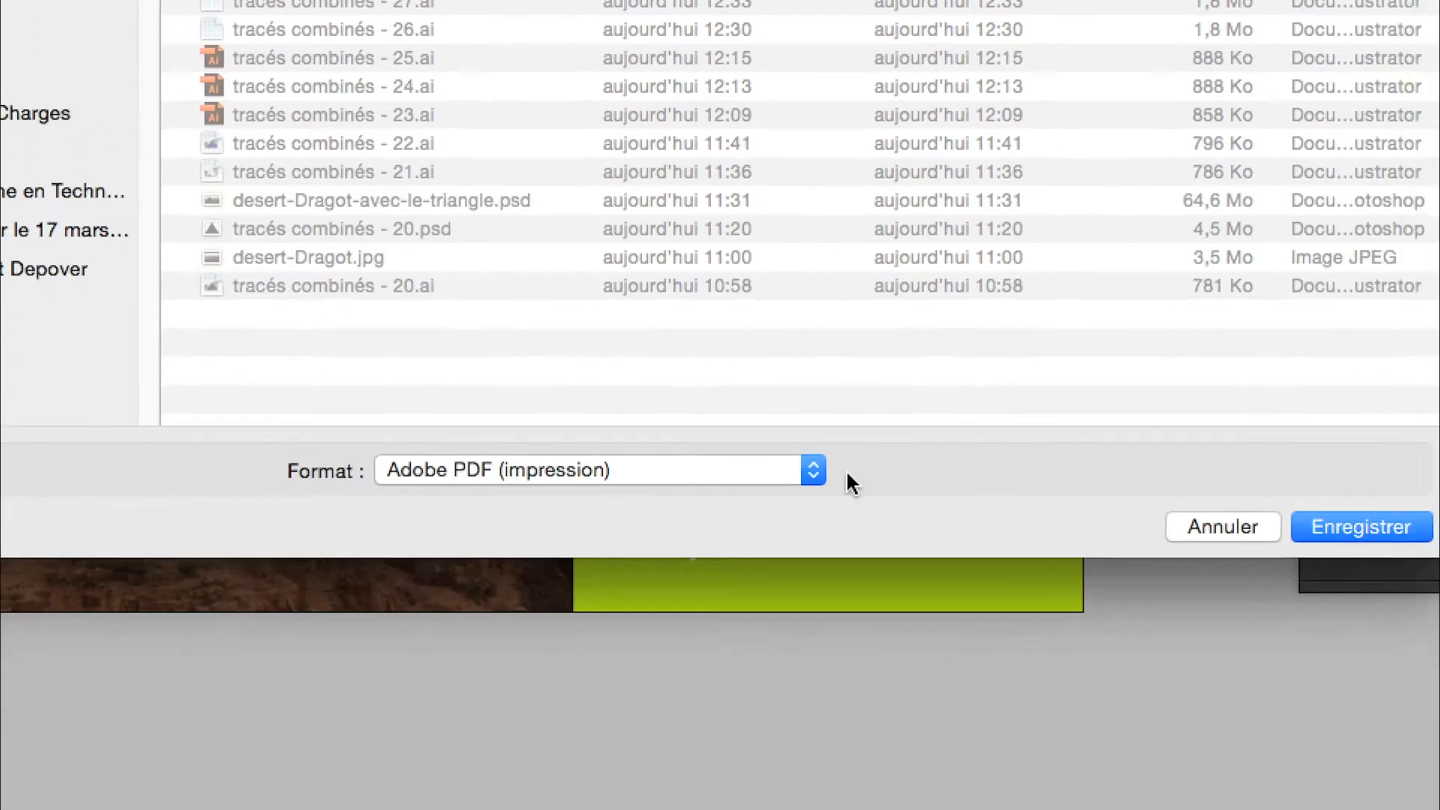
left_click(1361, 526)
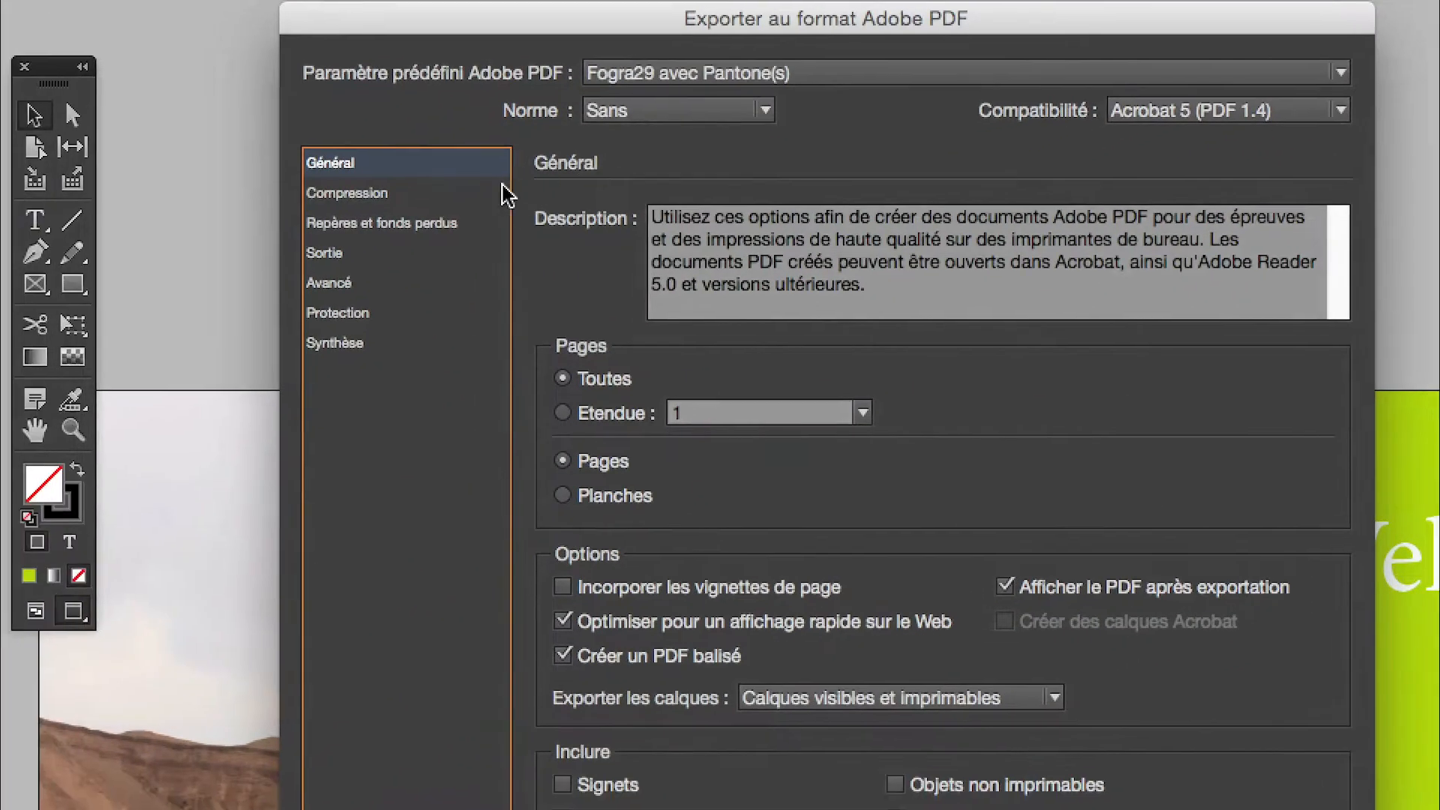
- Review the Compression, Marks and Bleeds, Output and Advanced export settings, then open the Ink Manager
left_click(225, 260)
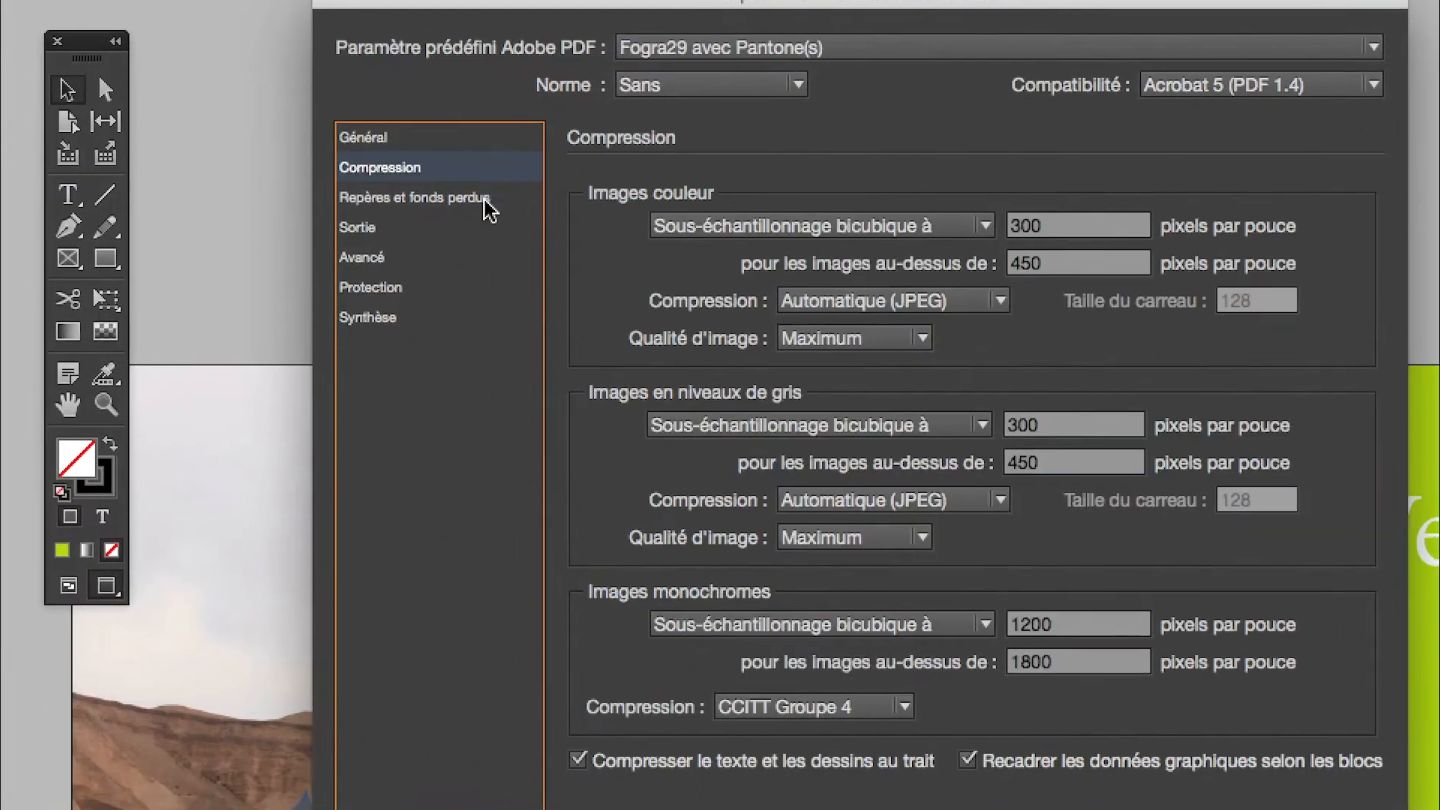
left_click(485, 200)
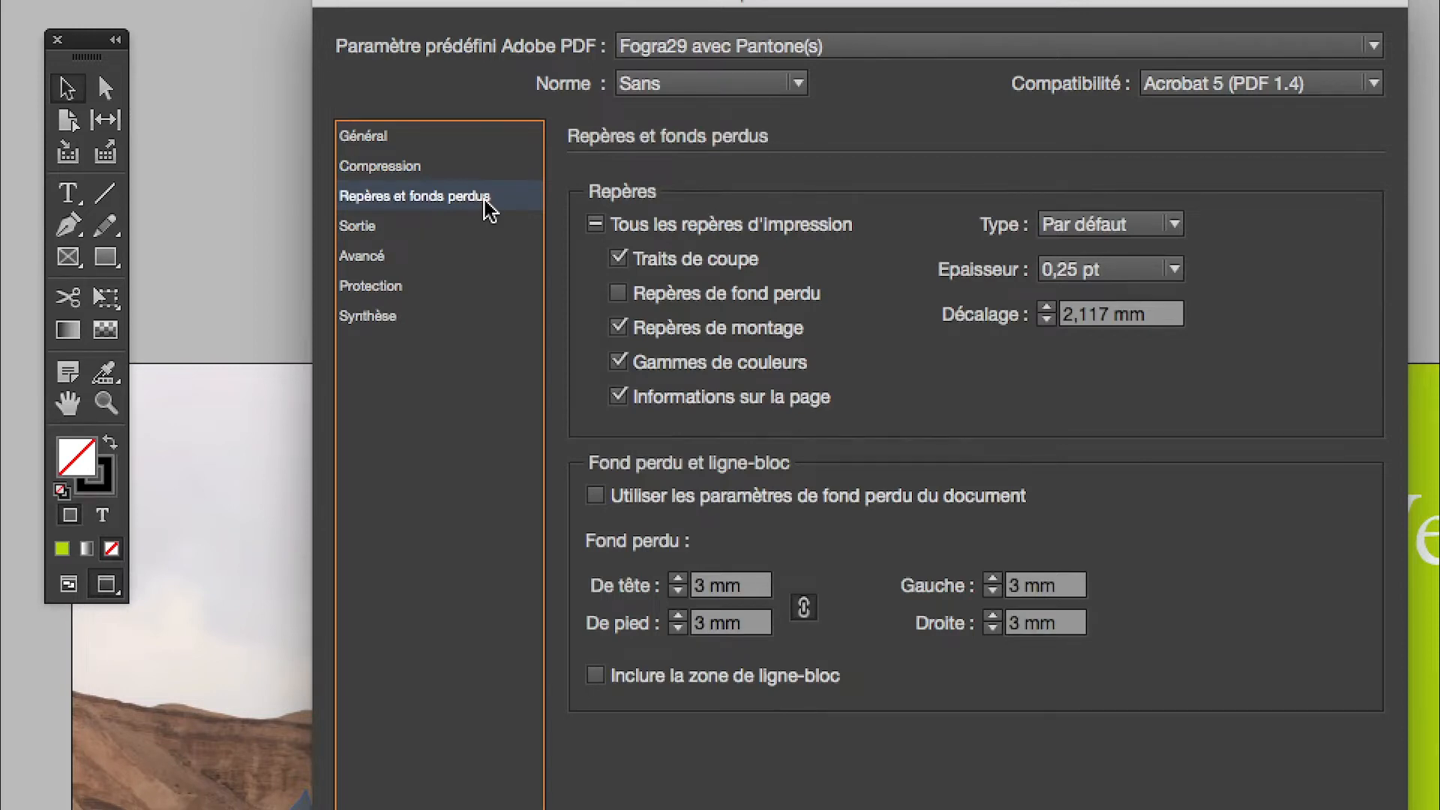
left_click(480, 225)
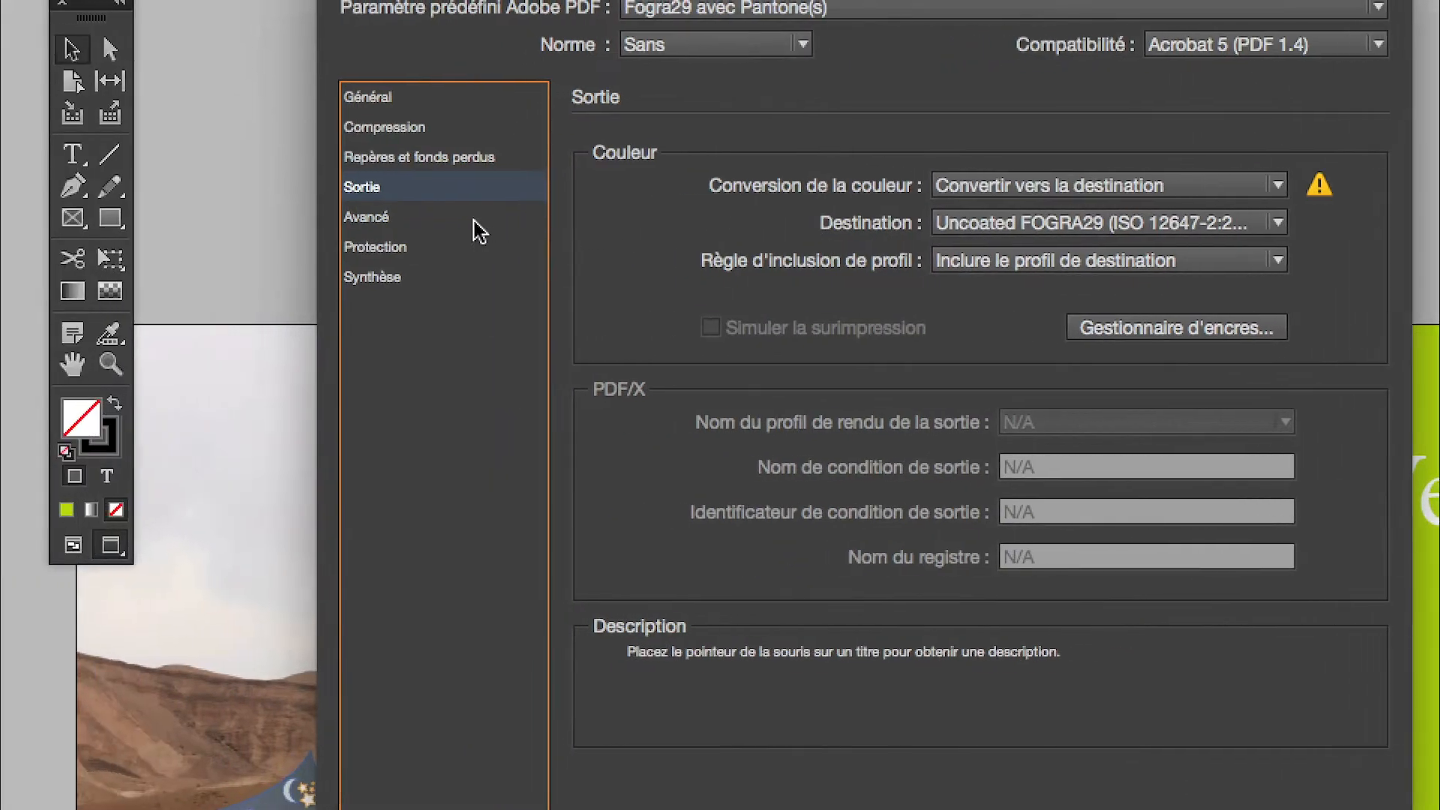
left_click(477, 229)
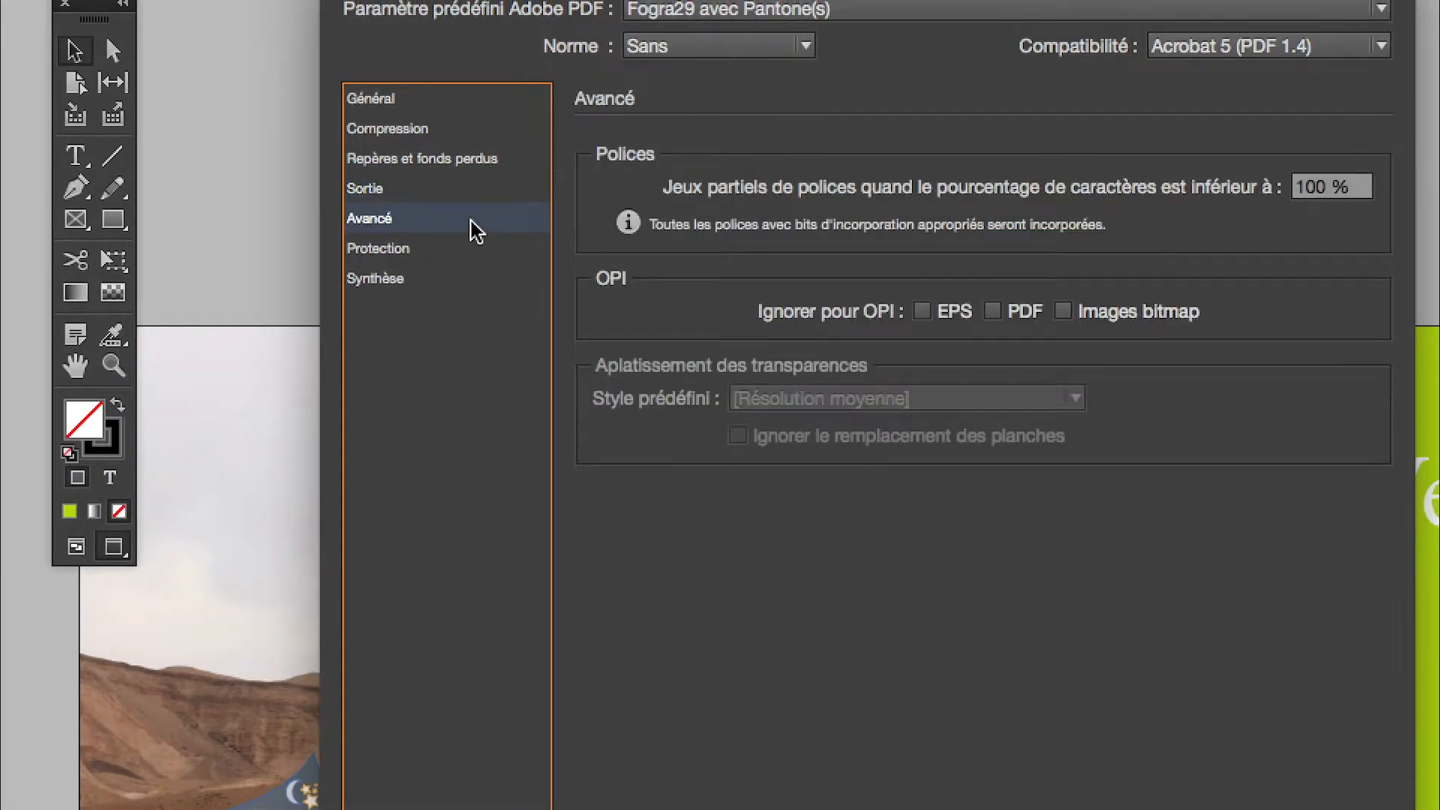
left_click(476, 190)
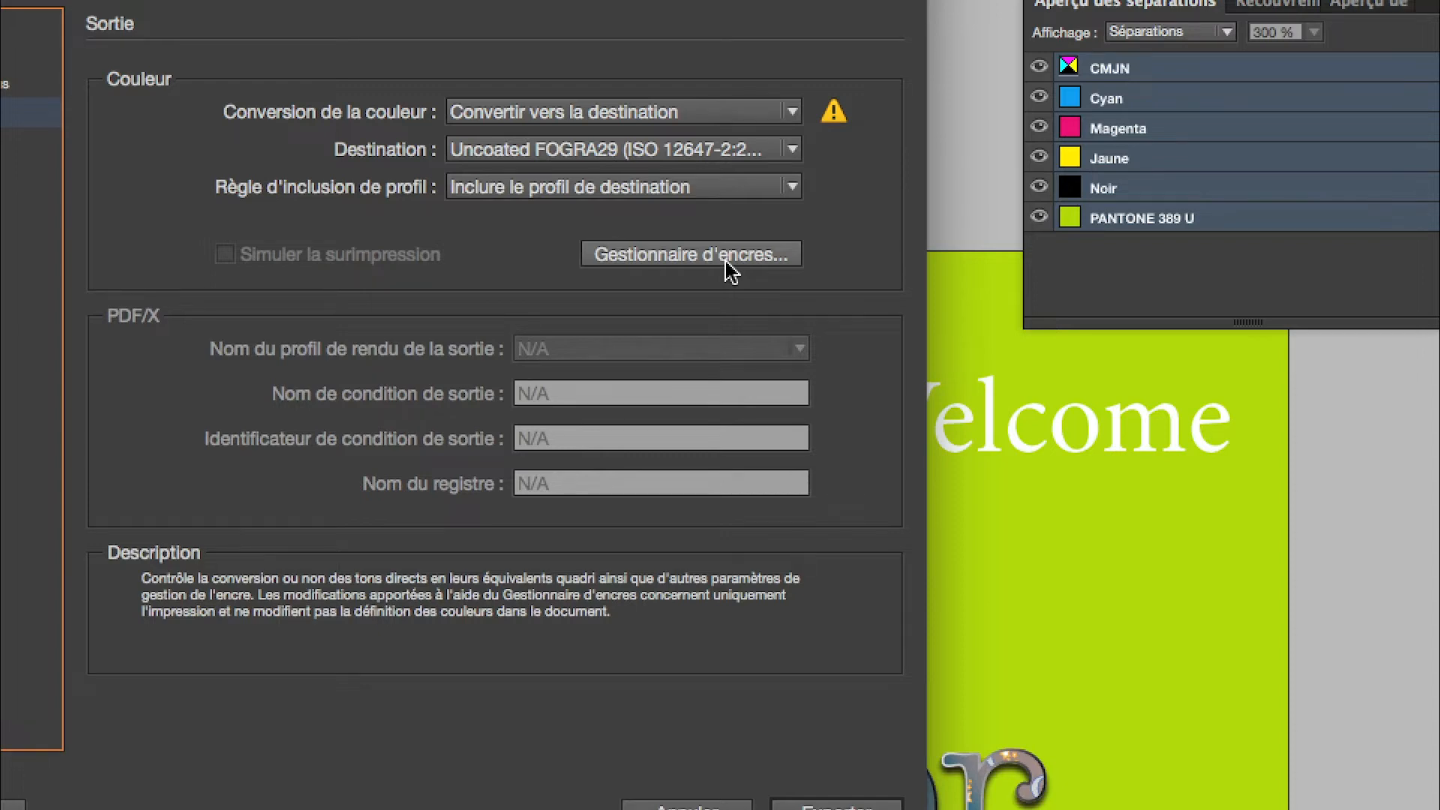
left_click(728, 259)
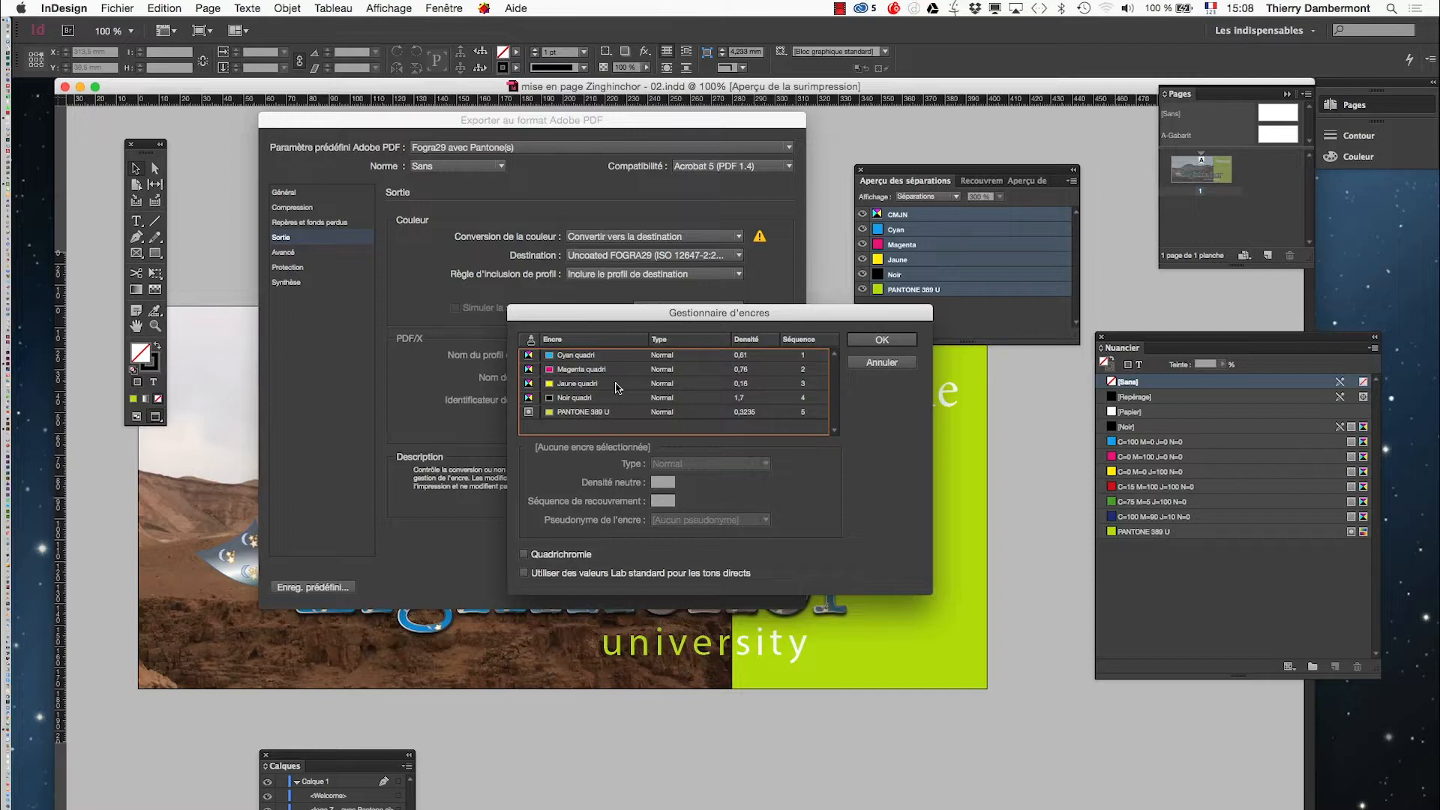
- Switch to Firefox to view Pantone swatch book images, then return to InDesign
key("super+Tab")
key("super+Tab")
key("super+Tab")
key("super+Tab")
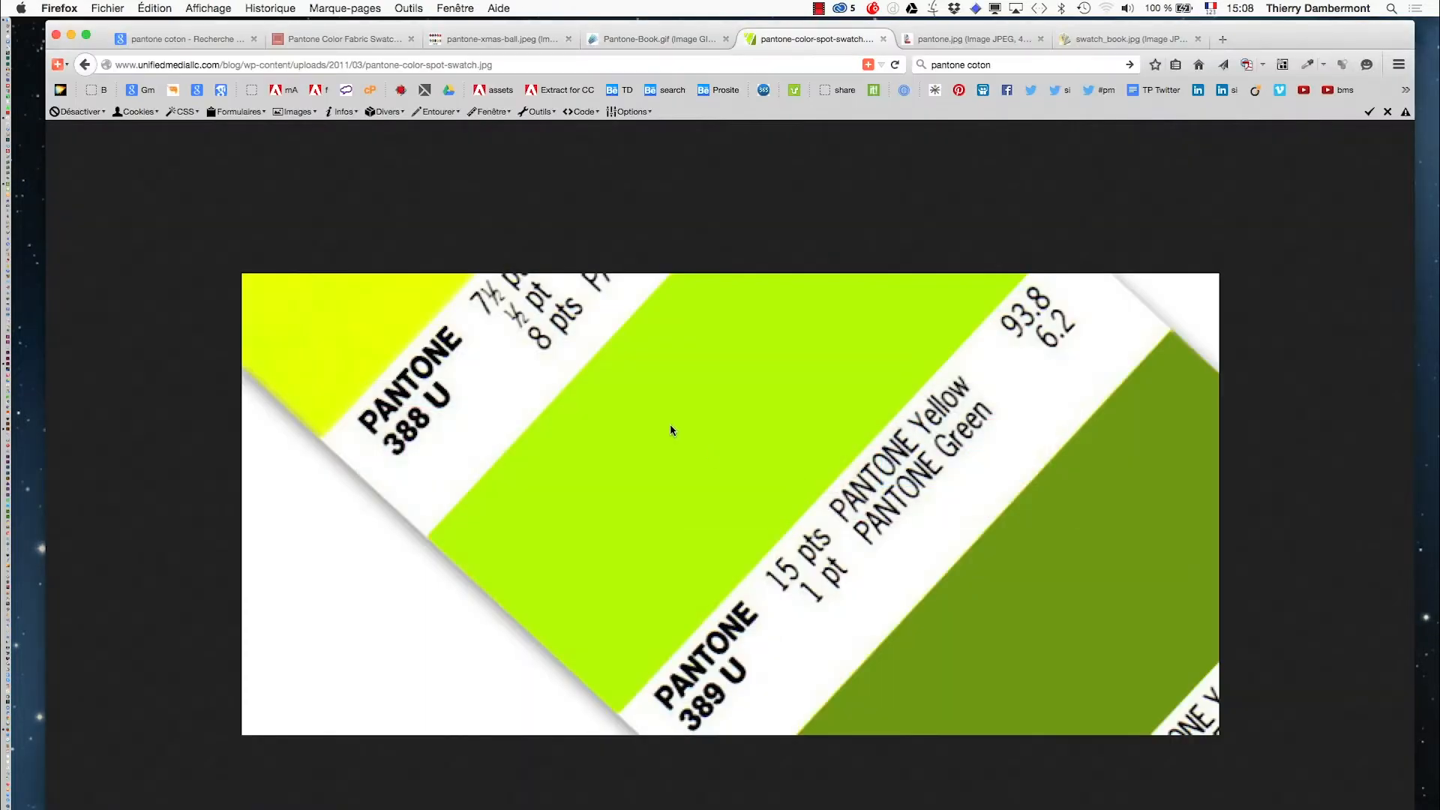
key("ctrl+Tab")
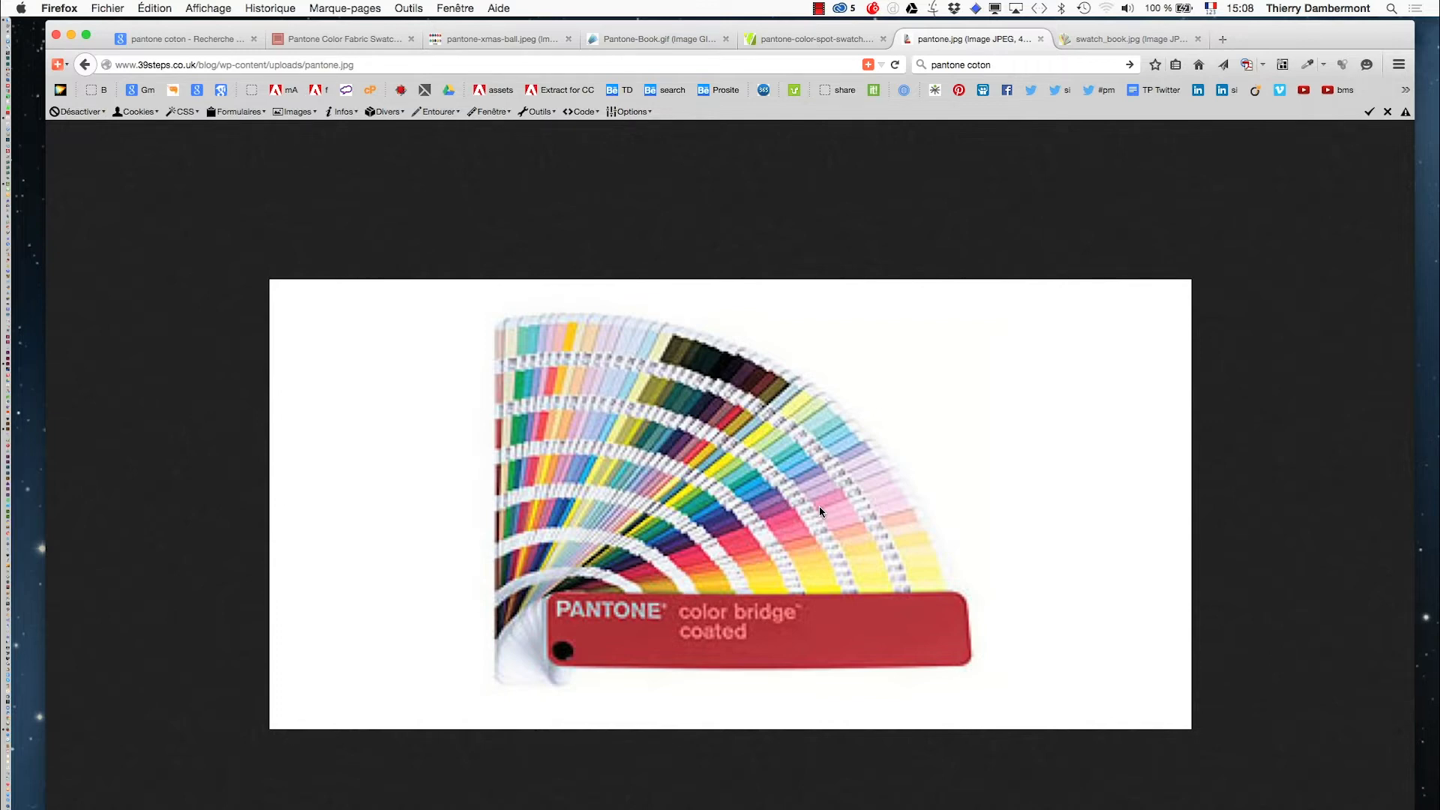
key("ctrl+Tab")
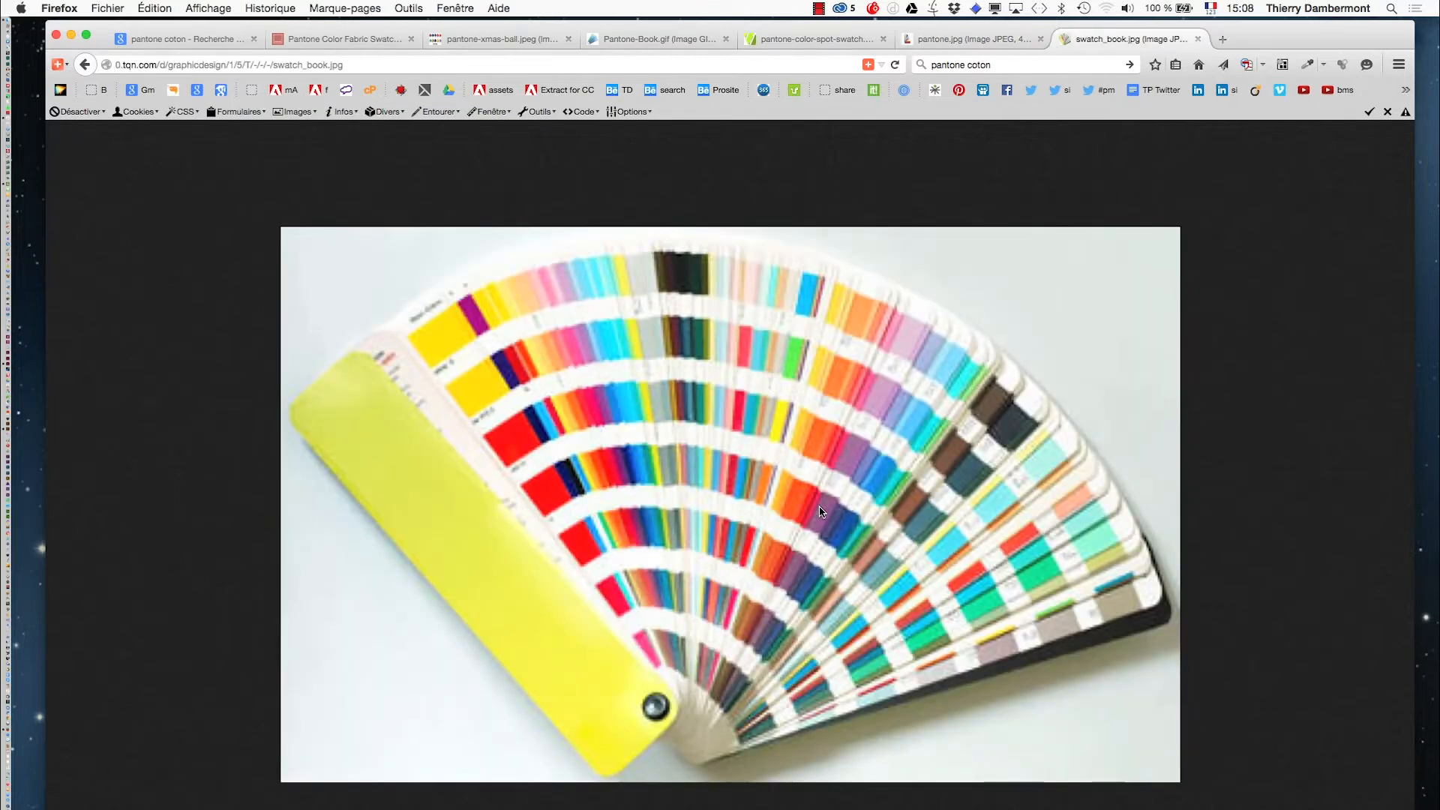
key("super+Tab")
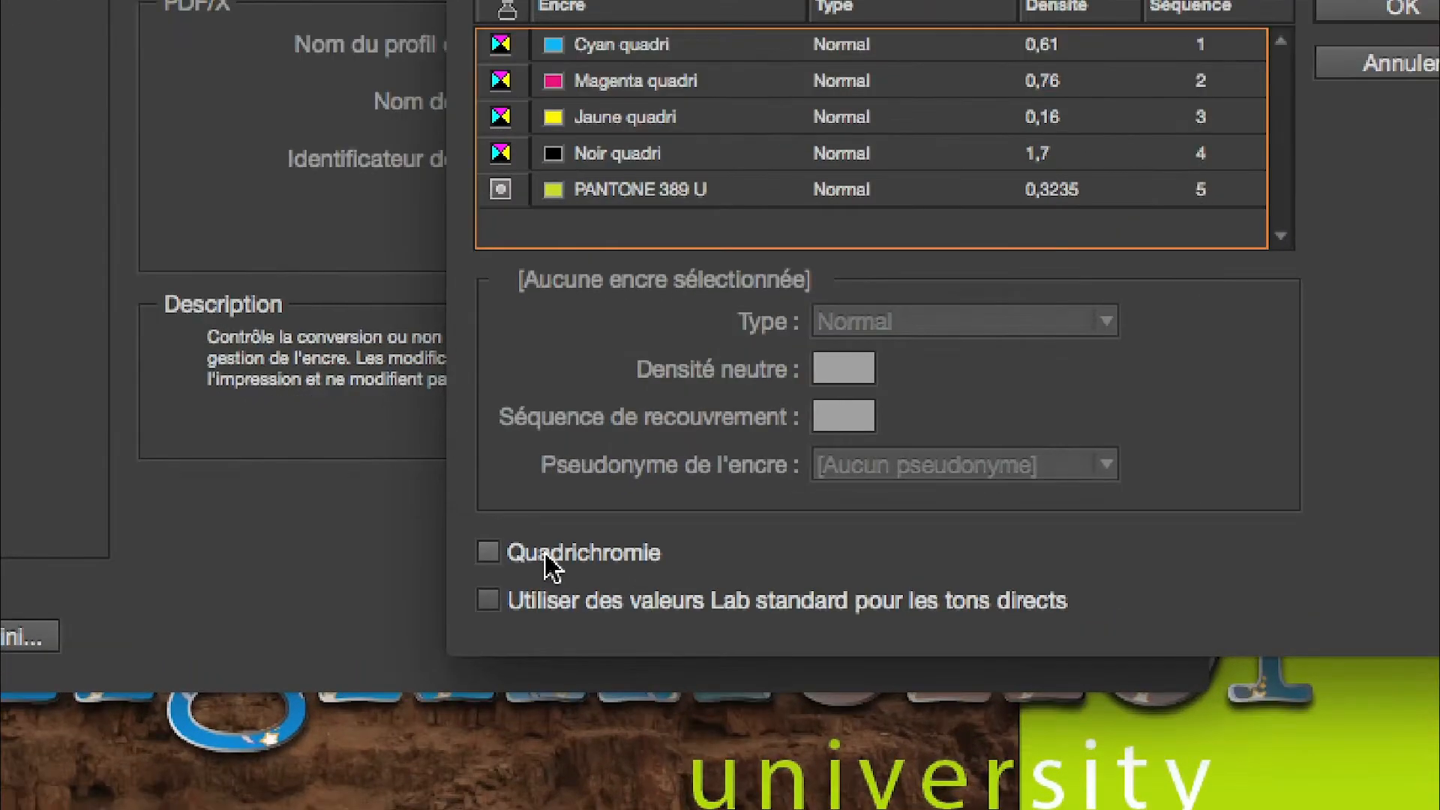
- Convert all spot inks to process colours in the Ink Manager and confirm
left_click(549, 568)
left_click(546, 558)
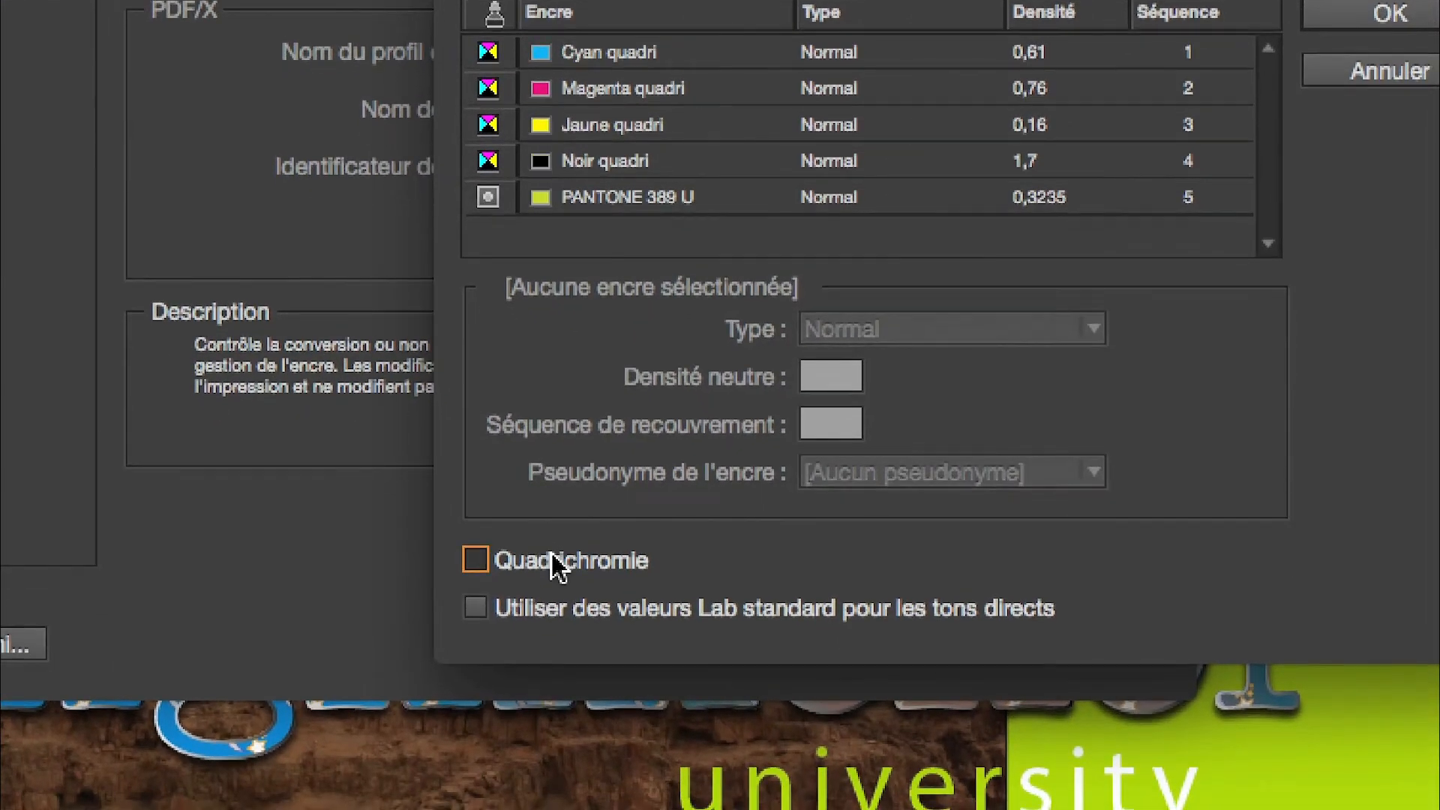
left_click(552, 555)
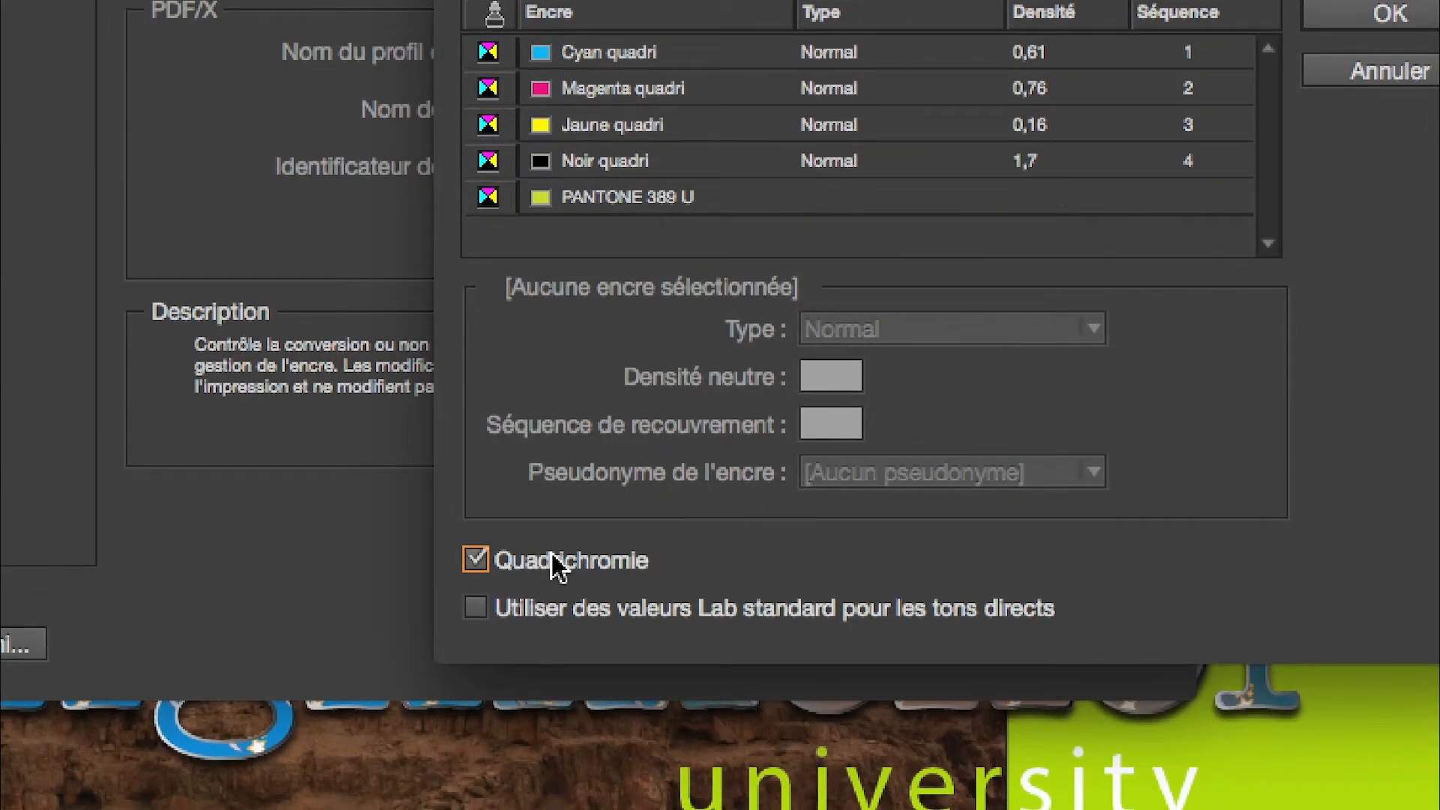
left_click(551, 556)
left_click(552, 555)
left_click(551, 561)
left_click(551, 561)
left_click(552, 555)
left_click(551, 555)
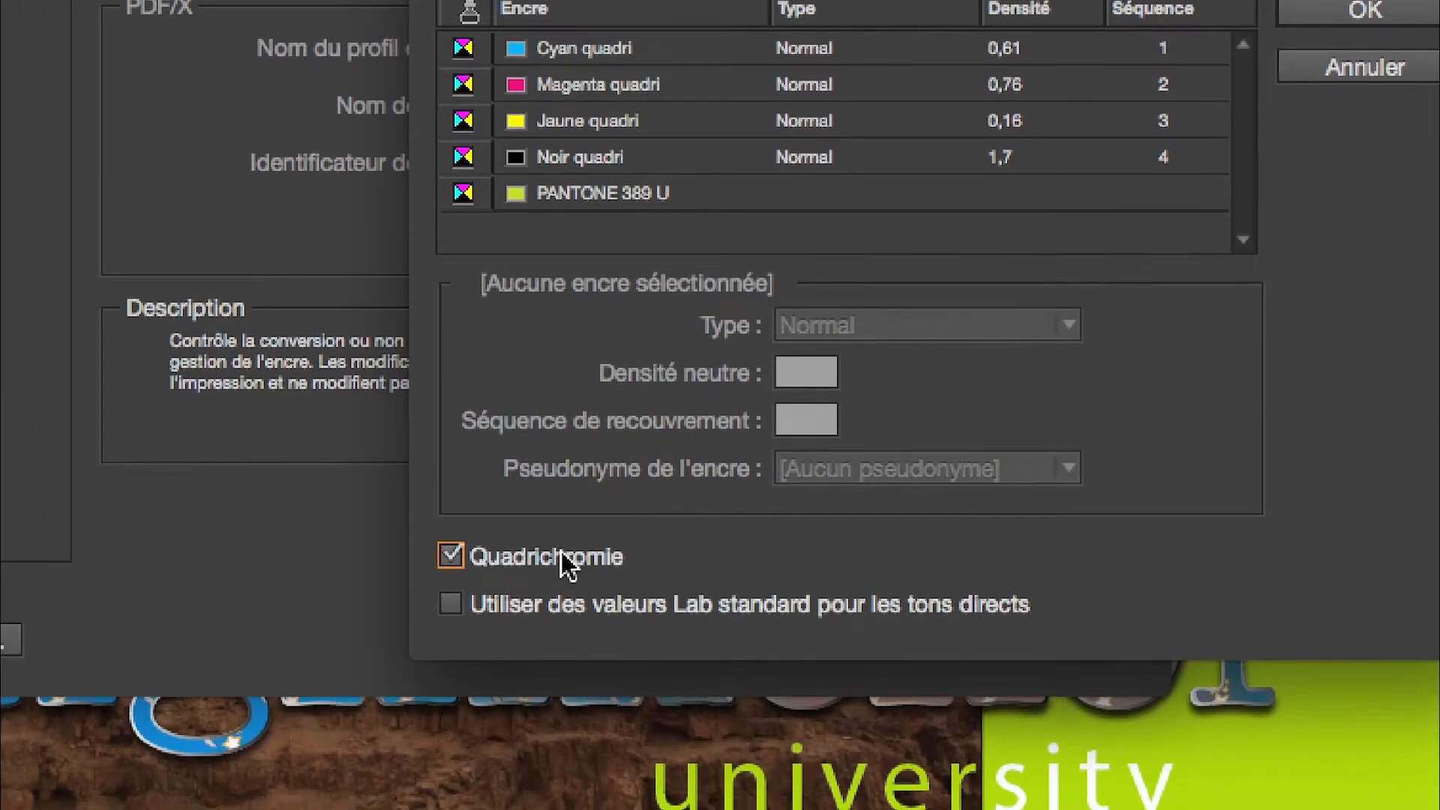
left_click(533, 730)
left_click(532, 730)
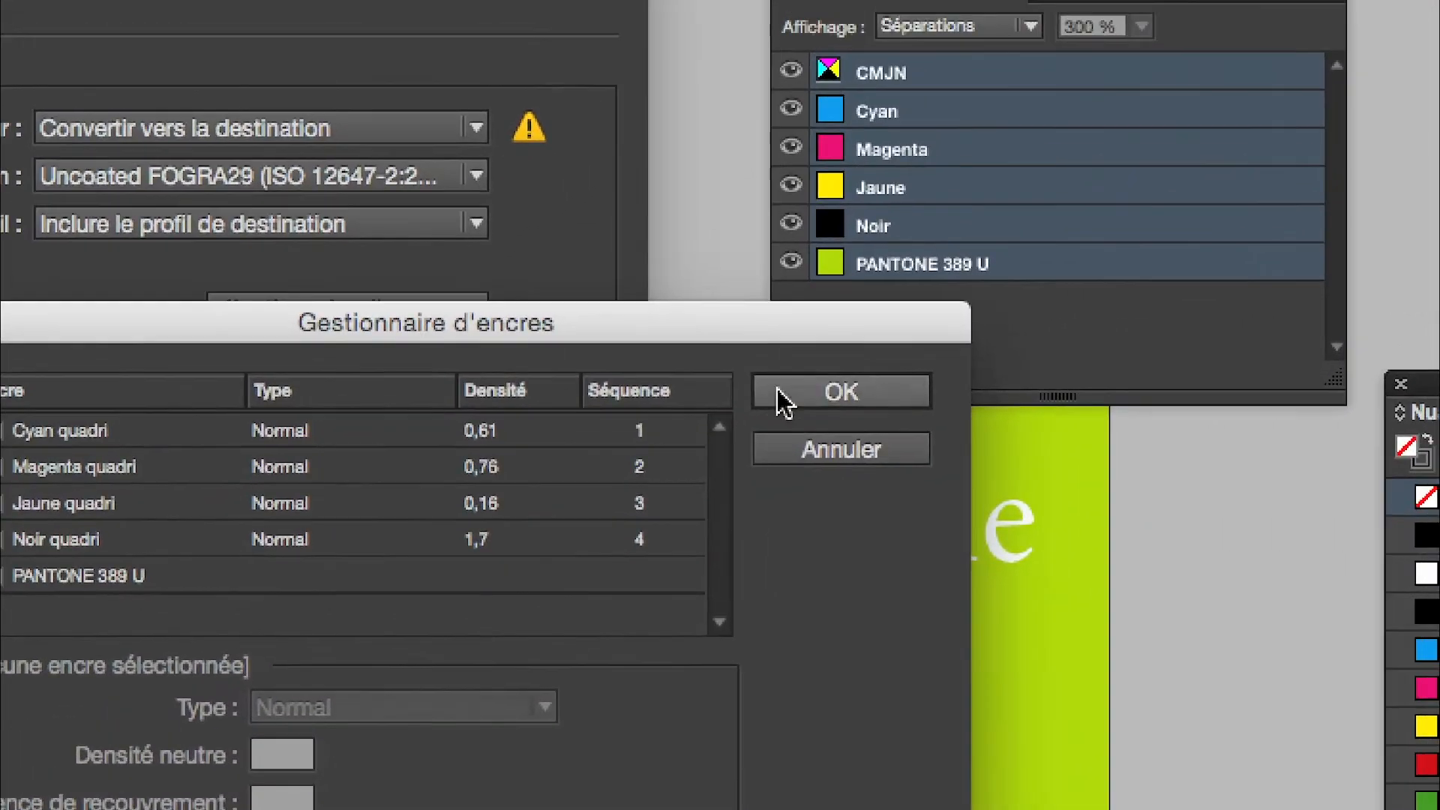
left_click(822, 346)
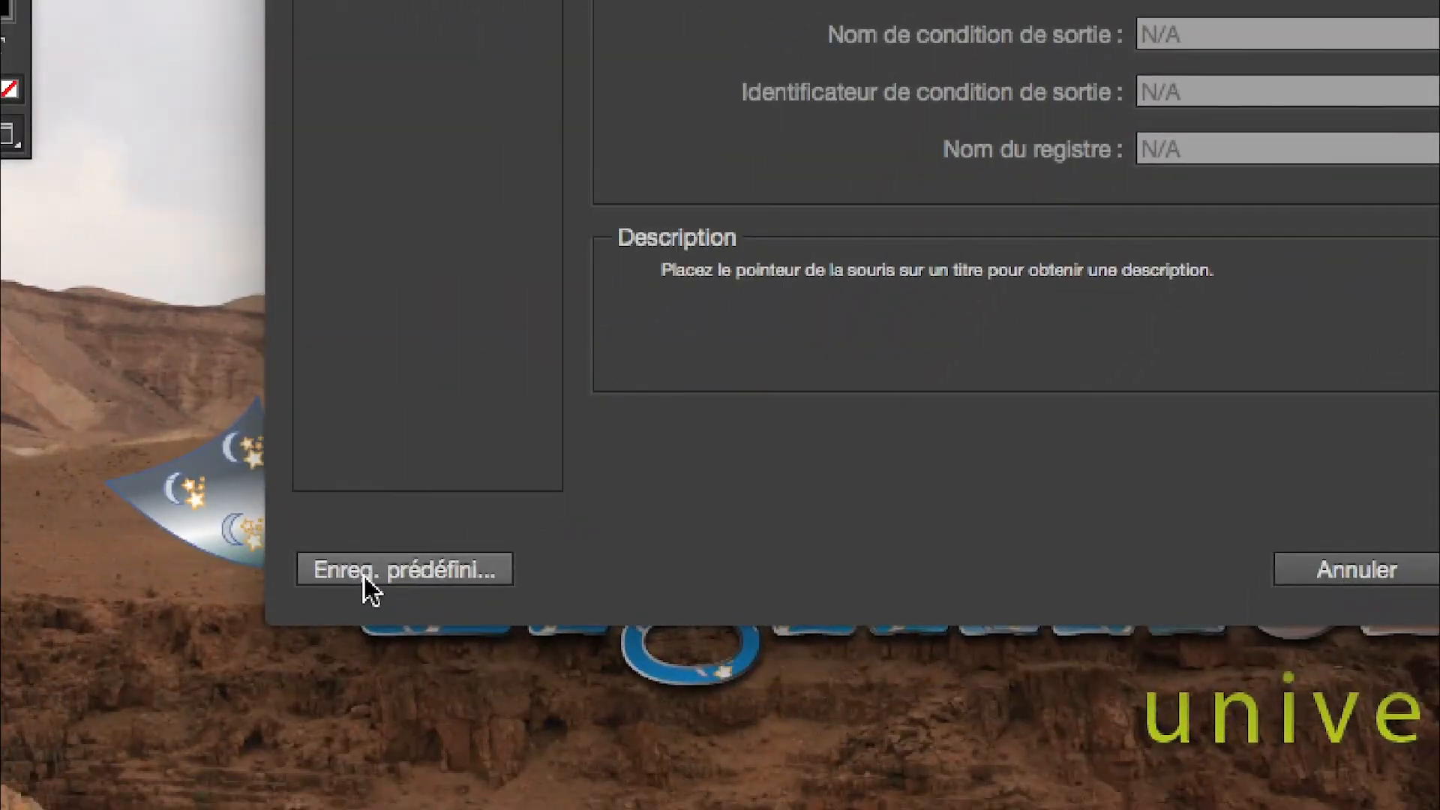
- Save the current PDF export settings as a preset named Fogra 29 sans Pantone
left_click(300, 663)
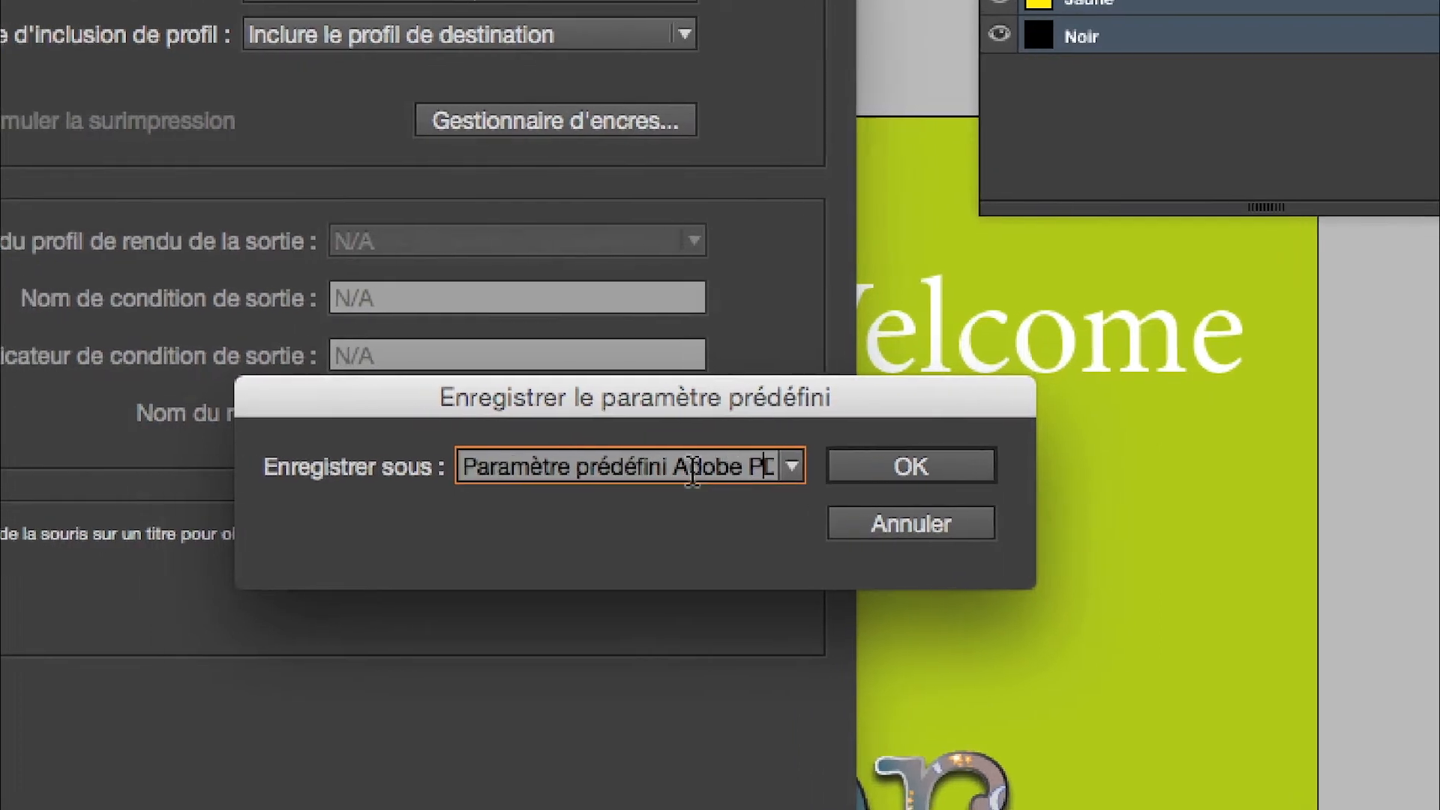
left_click_drag(628, 470, 812, 475)
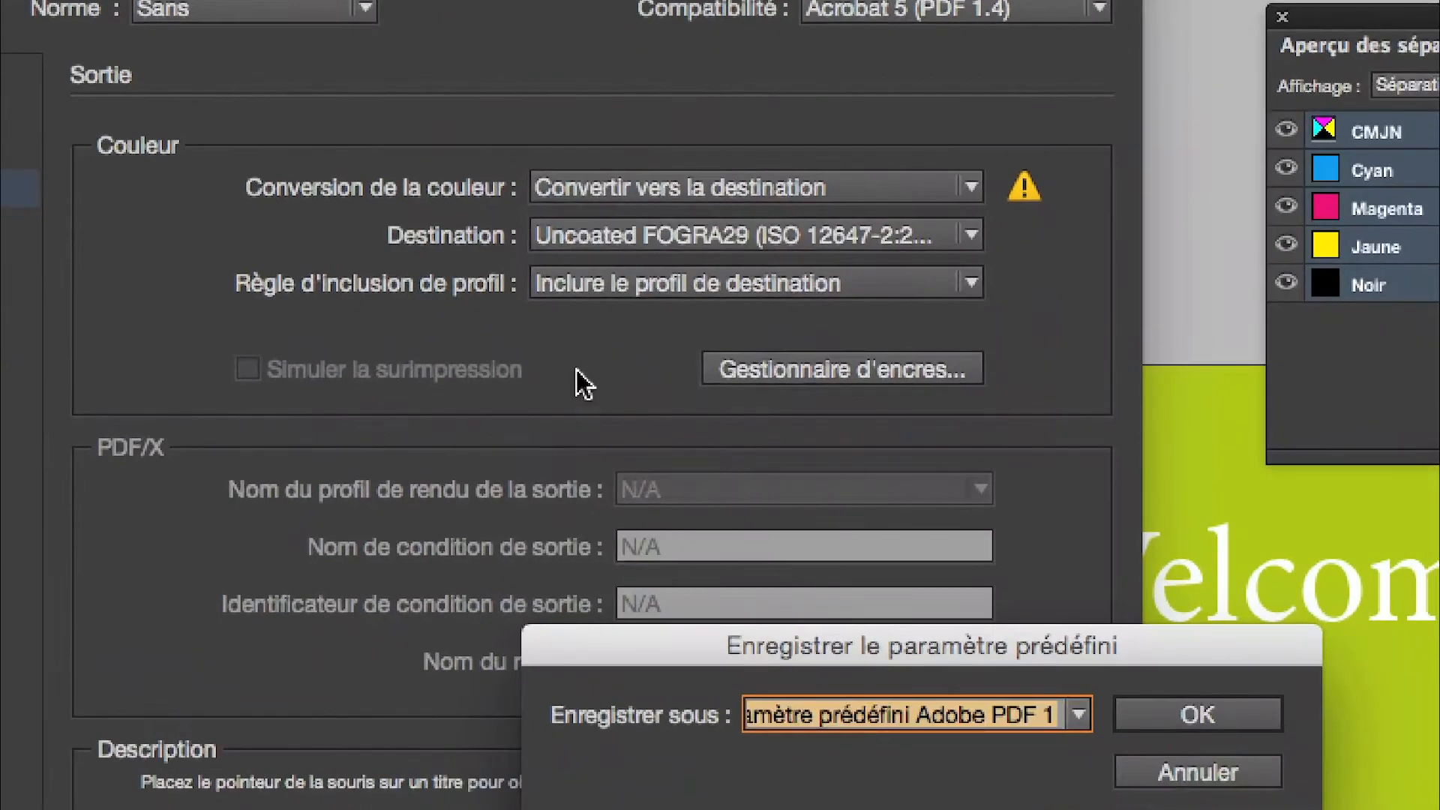
type("Fogra 2")
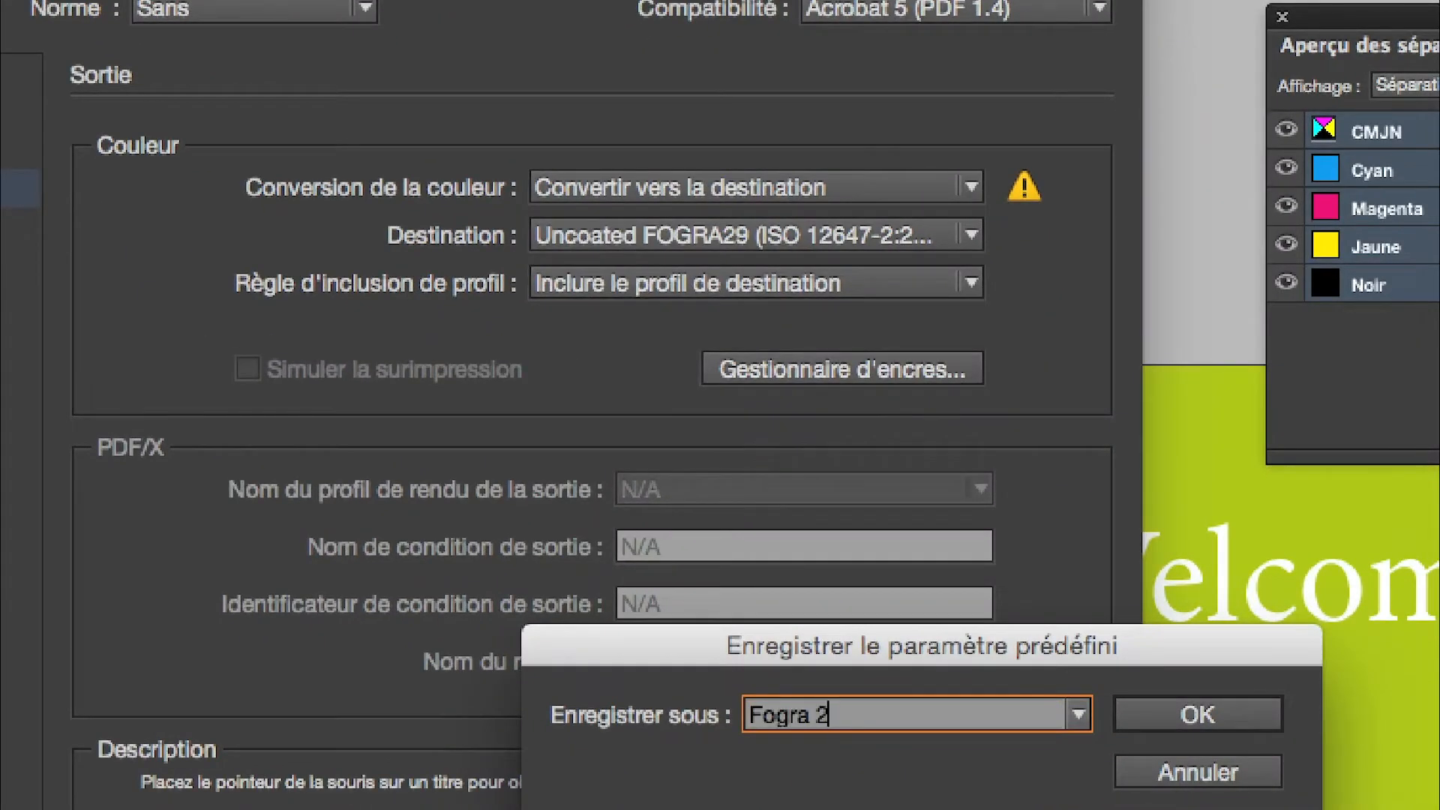
type("9 sans Pantone")
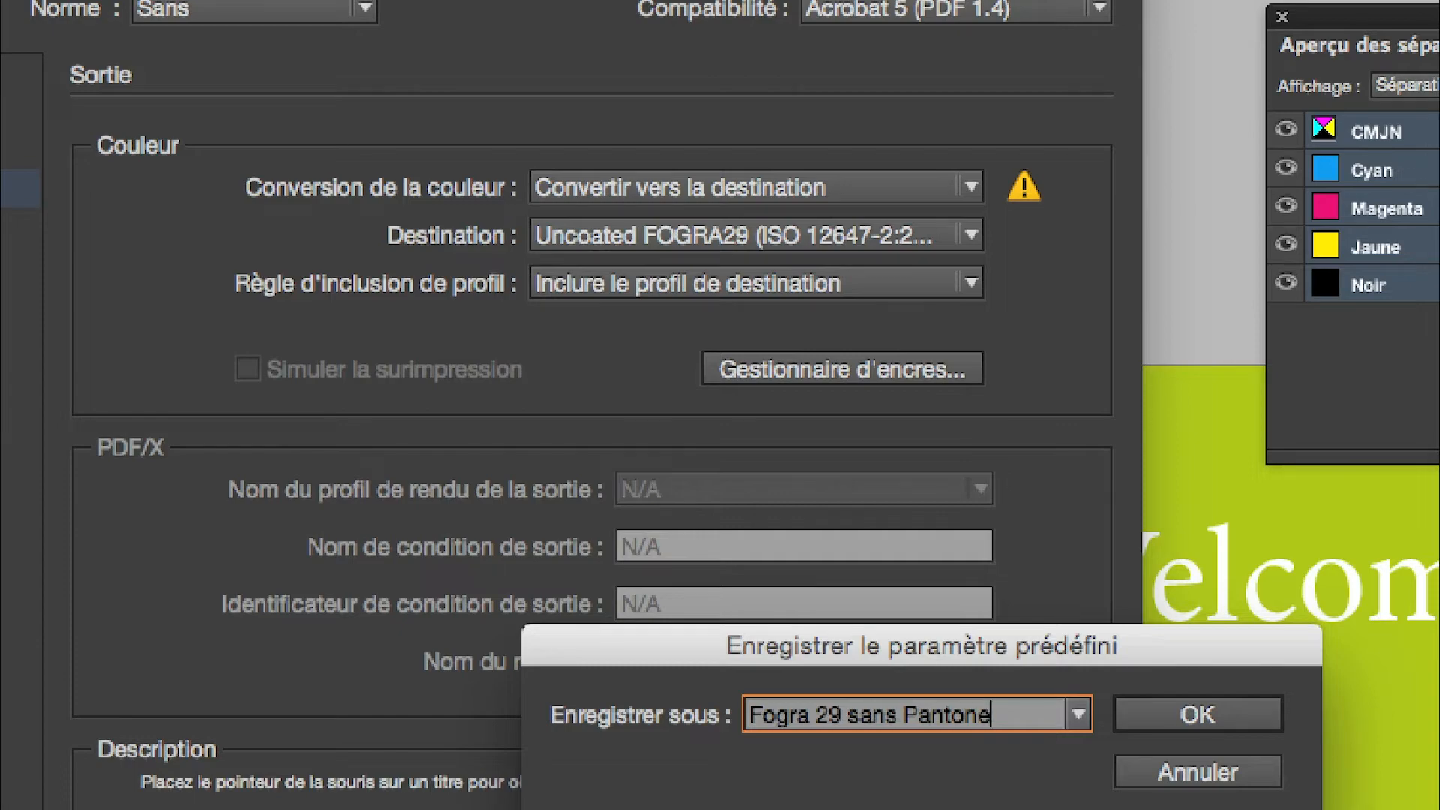
key("alt")
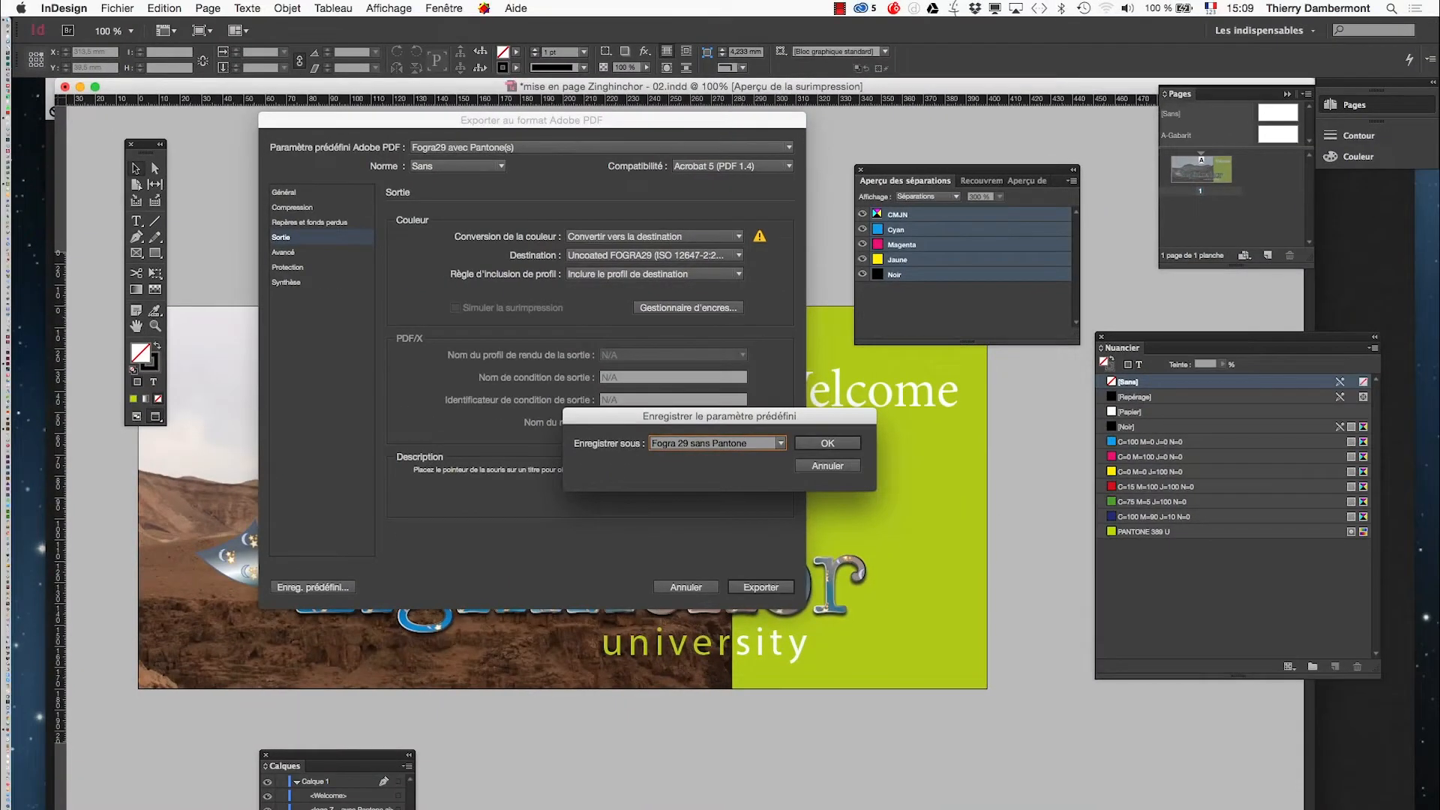
key("Return")
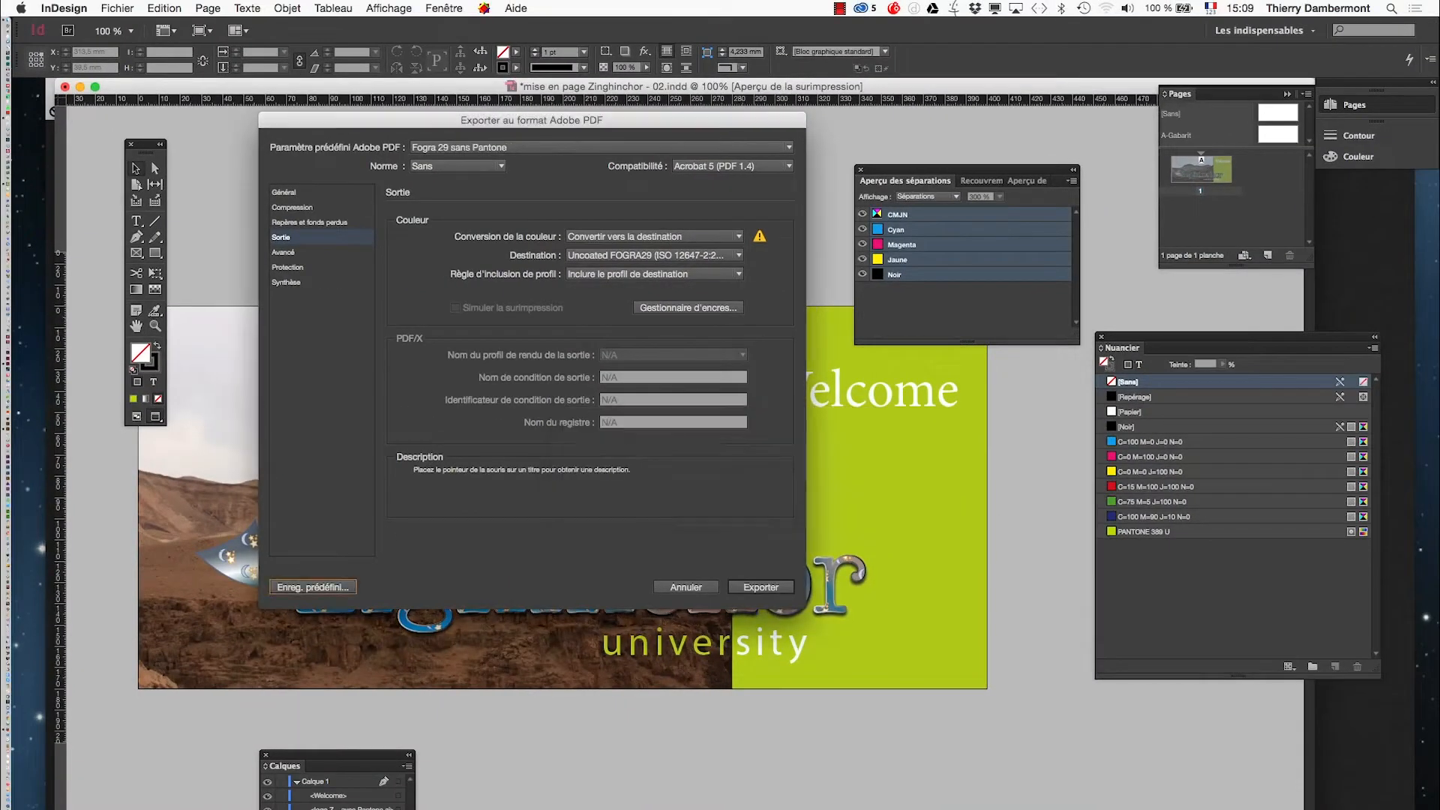
- Export the PDF with these settings and view the resulting file zoomed out in Acrobat
left_click(764, 589)
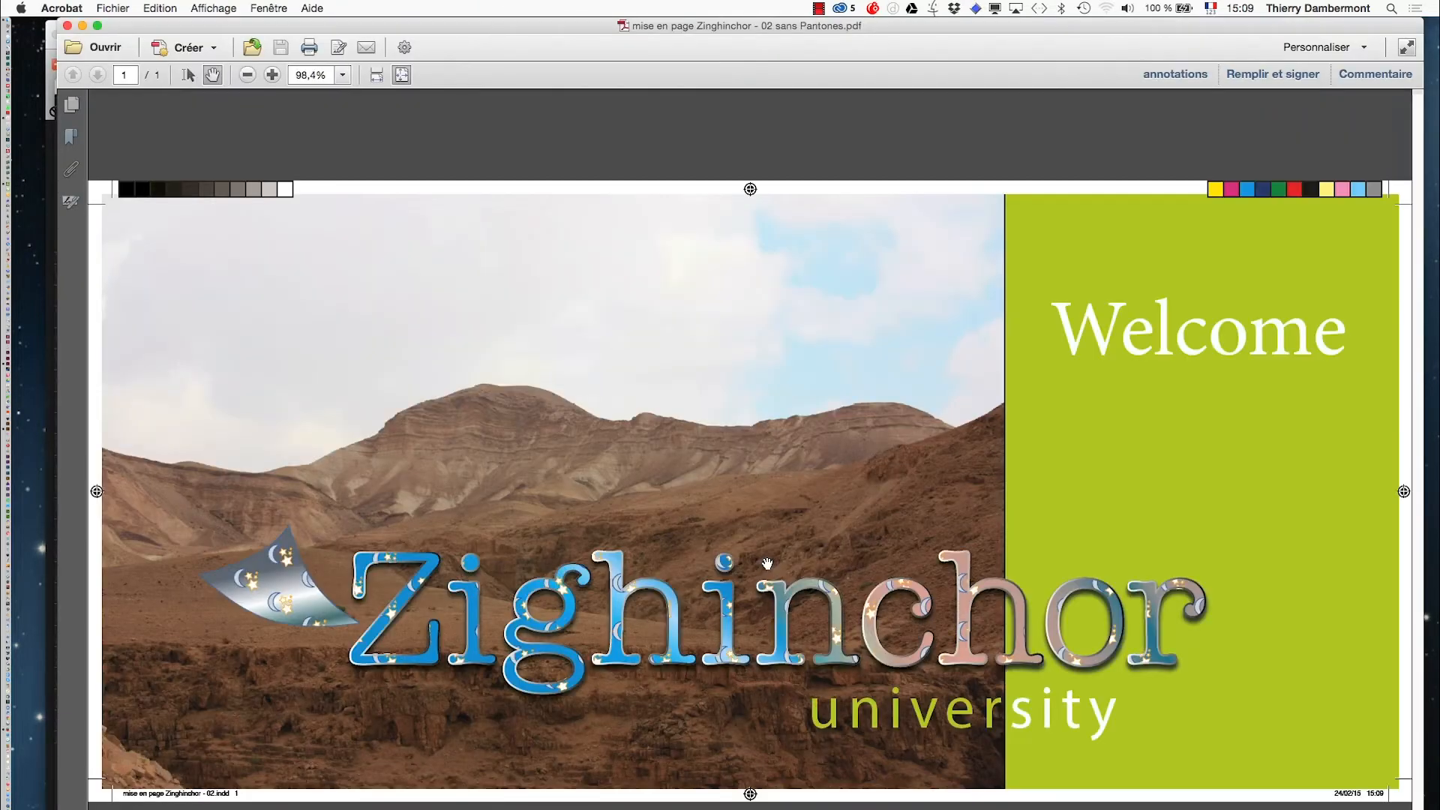
key("super+minus")
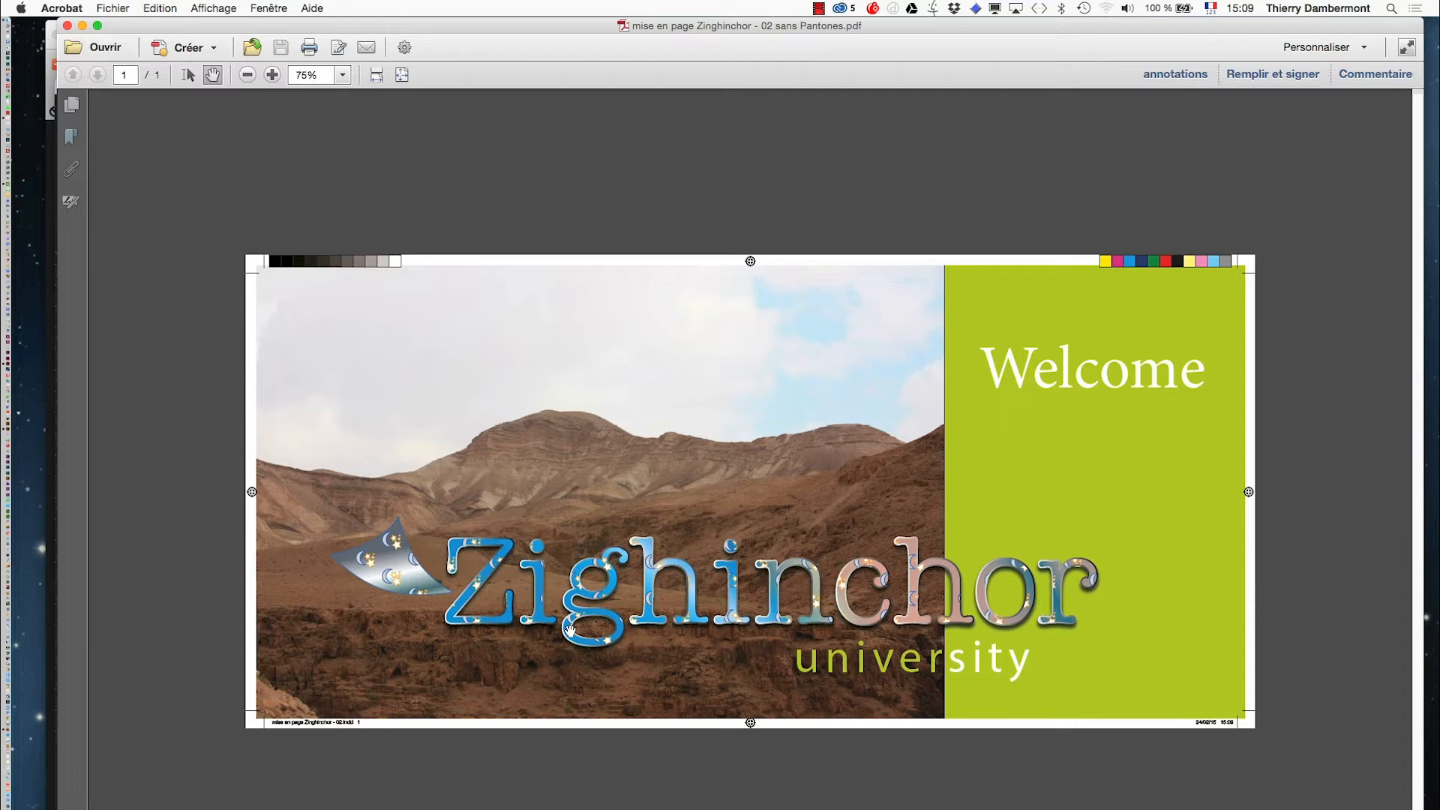
key("super+Tab")
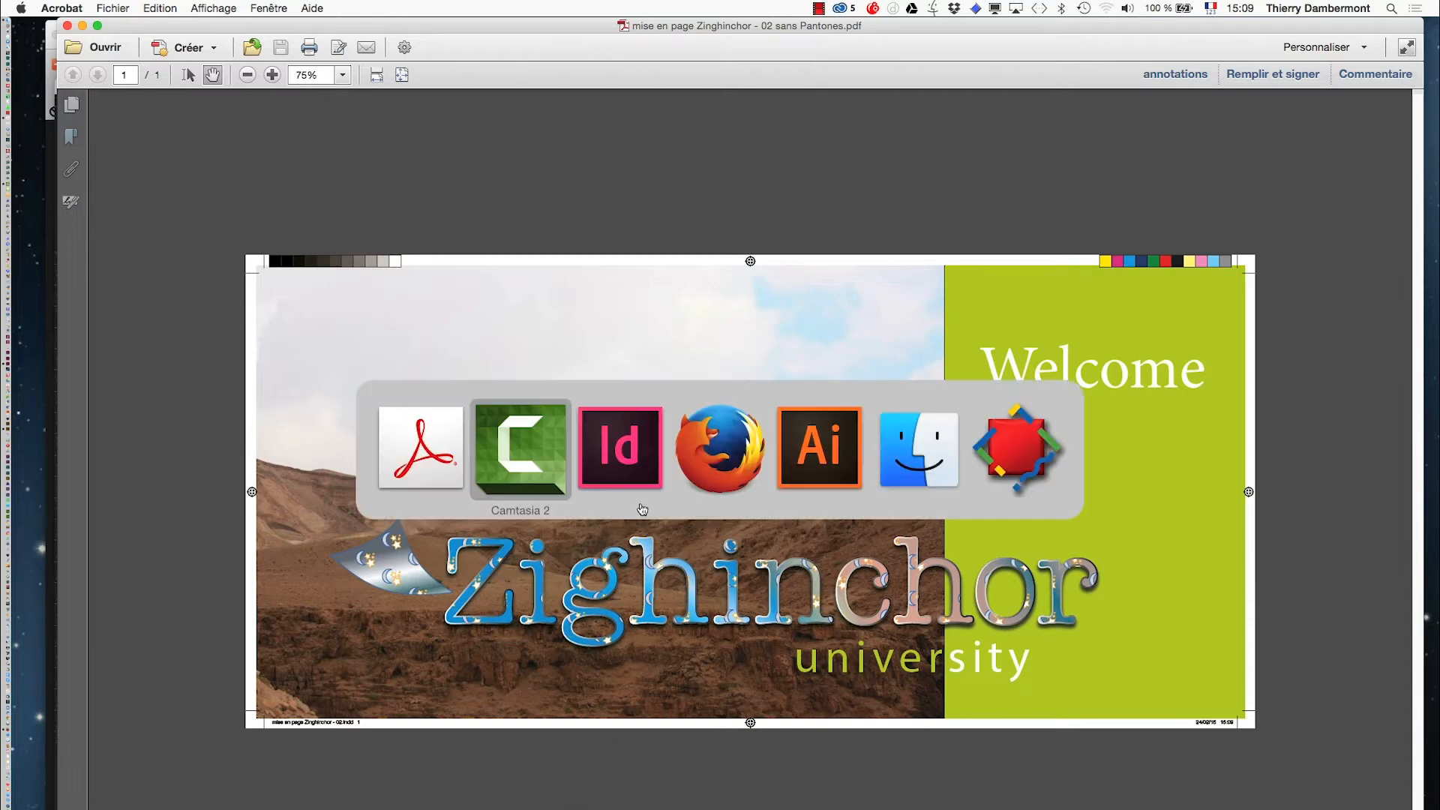
key("Tab")
key("Tab")
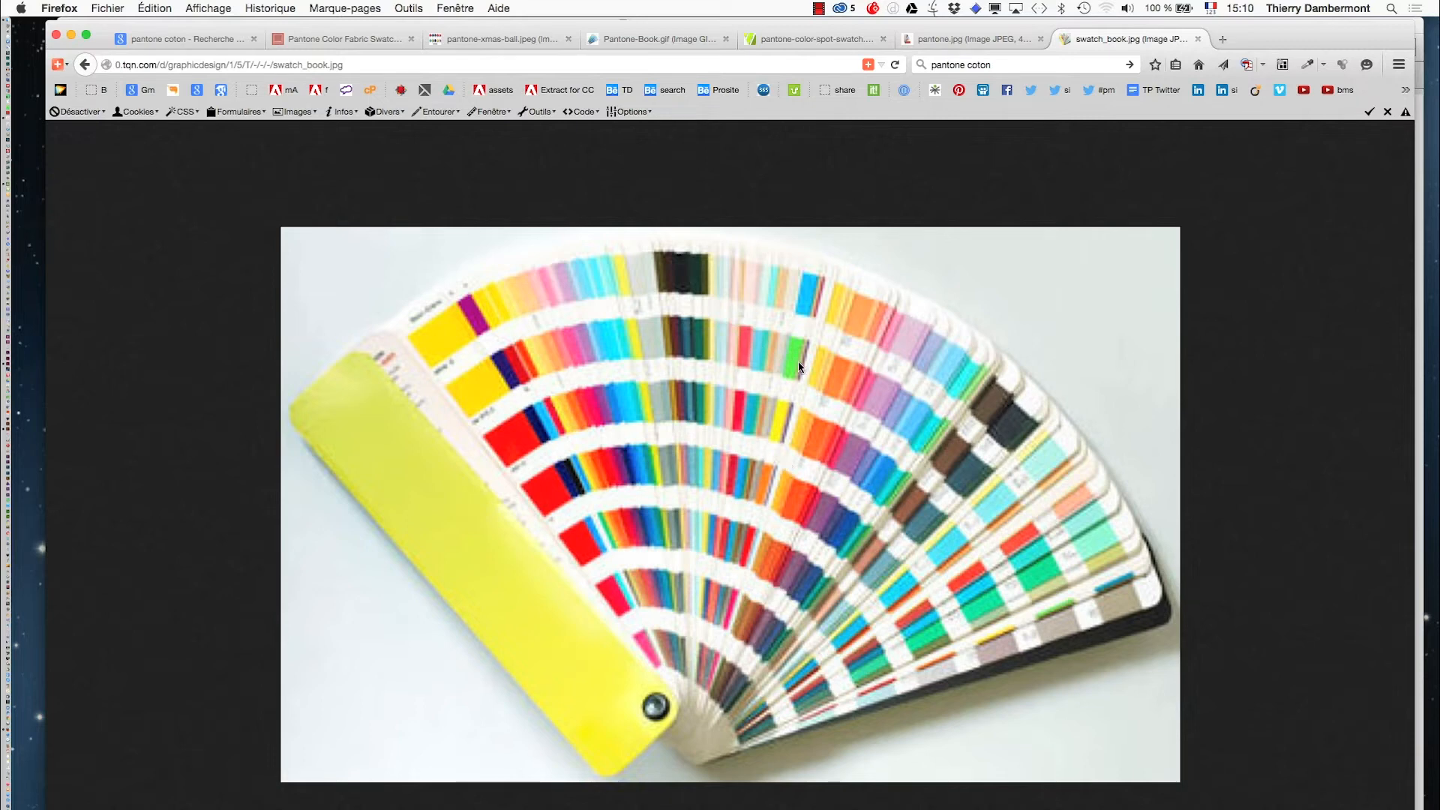
key("super+Tab")
left_click(603, 475)
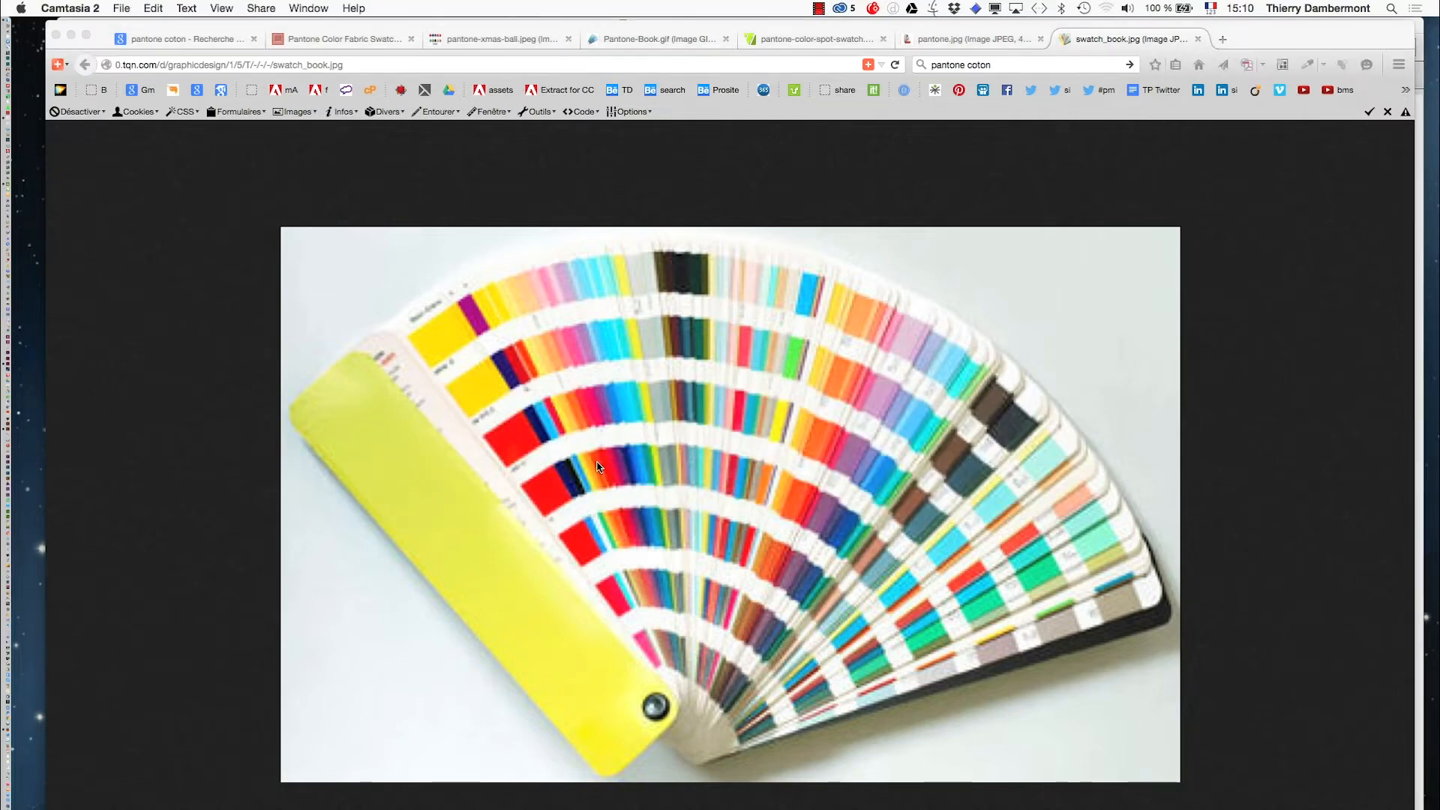
key("super+Tab")
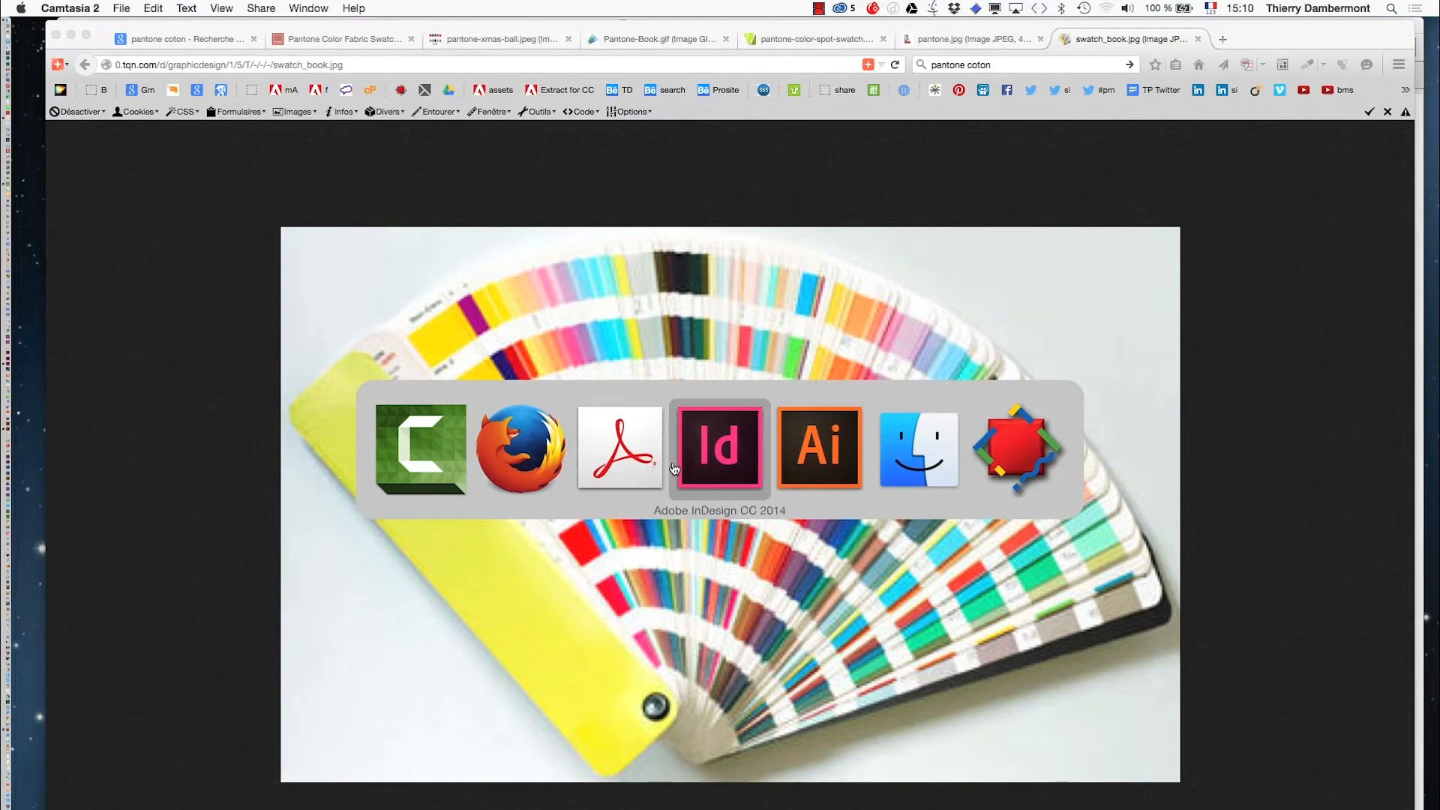
left_click(603, 469)
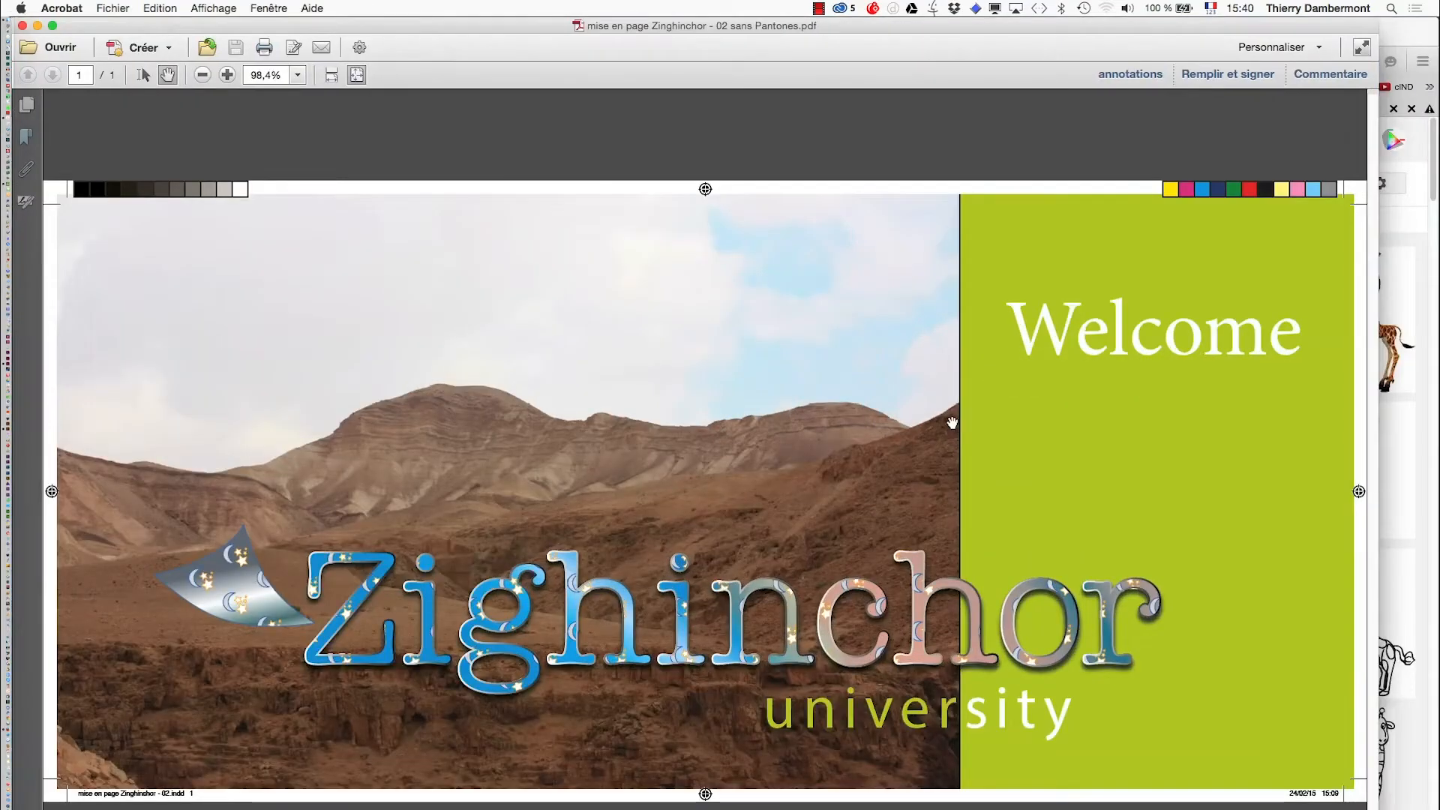
key("alt+super+h")
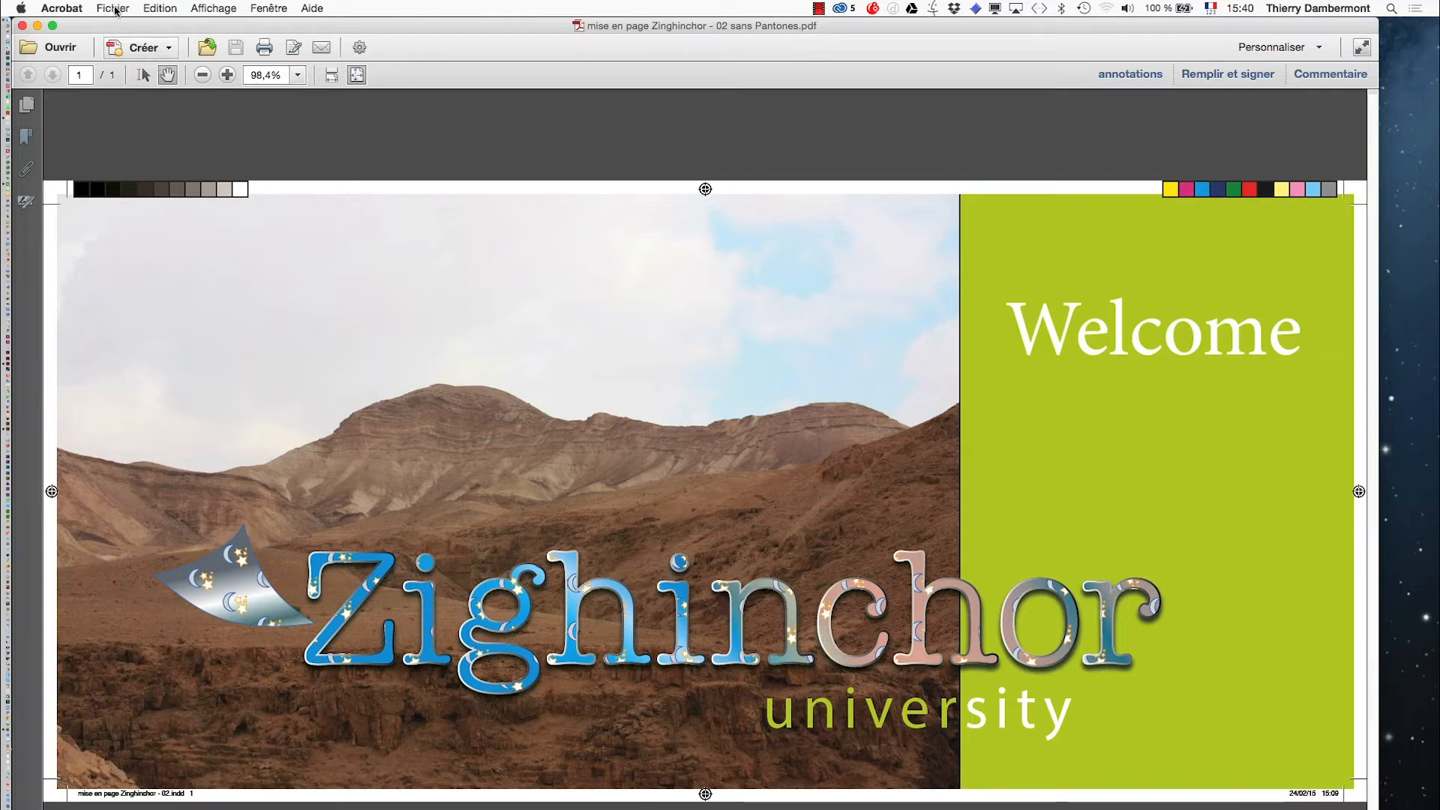
- Run a Preflight analysis of the sans Pantones PDF using the Prépresse profile Offset à feuilles (CMJN et tons directs)
left_click(162, 6)
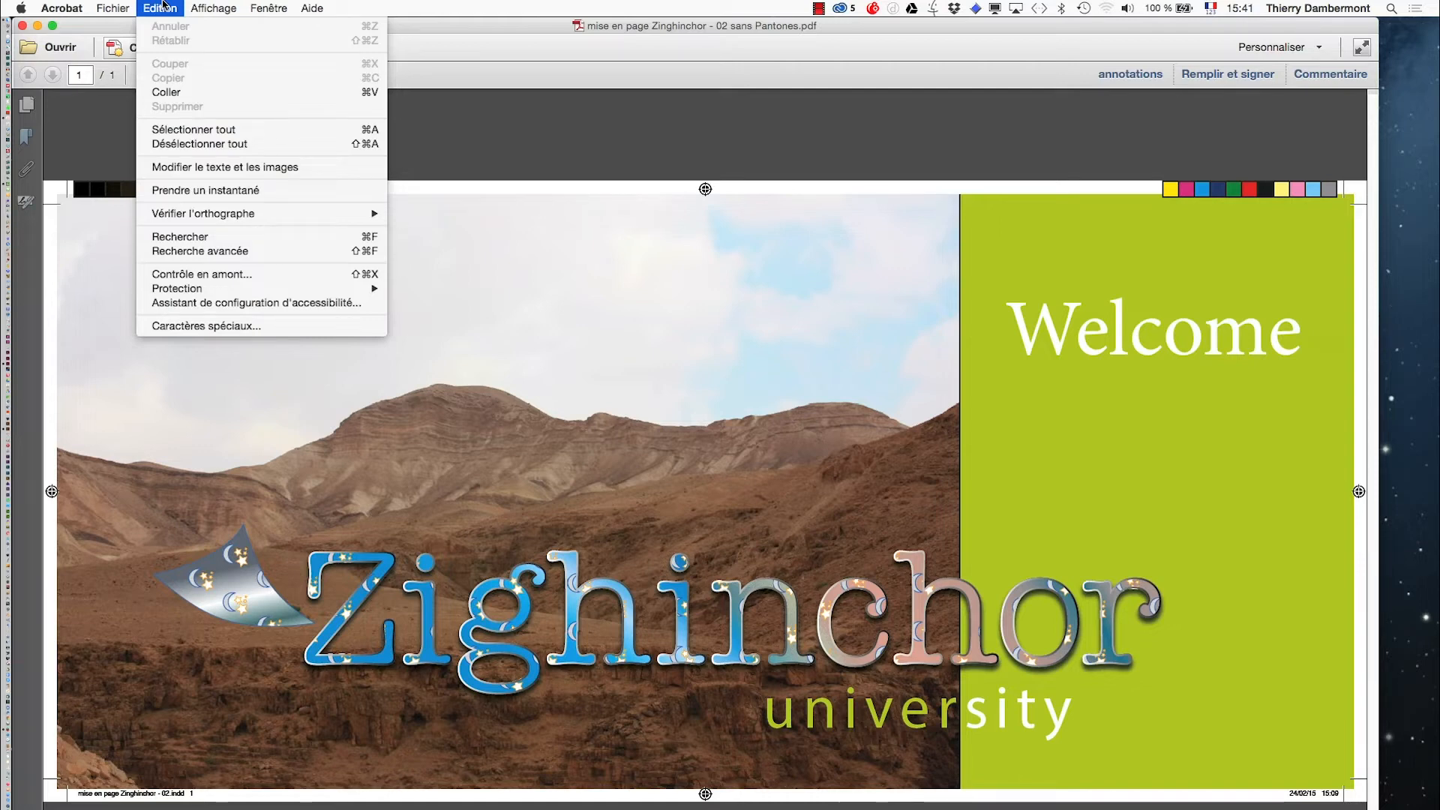
left_click(197, 280)
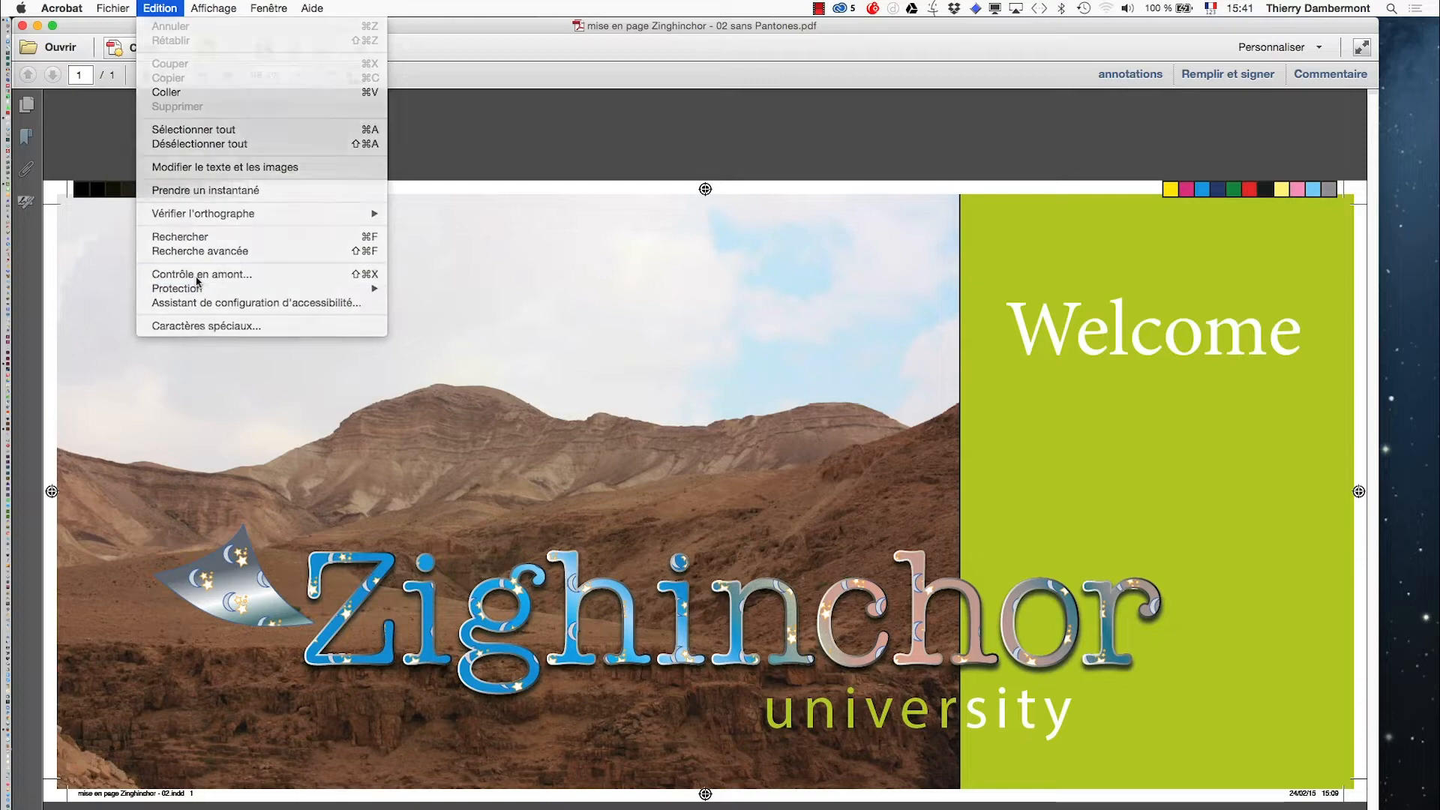
left_click(750, 390)
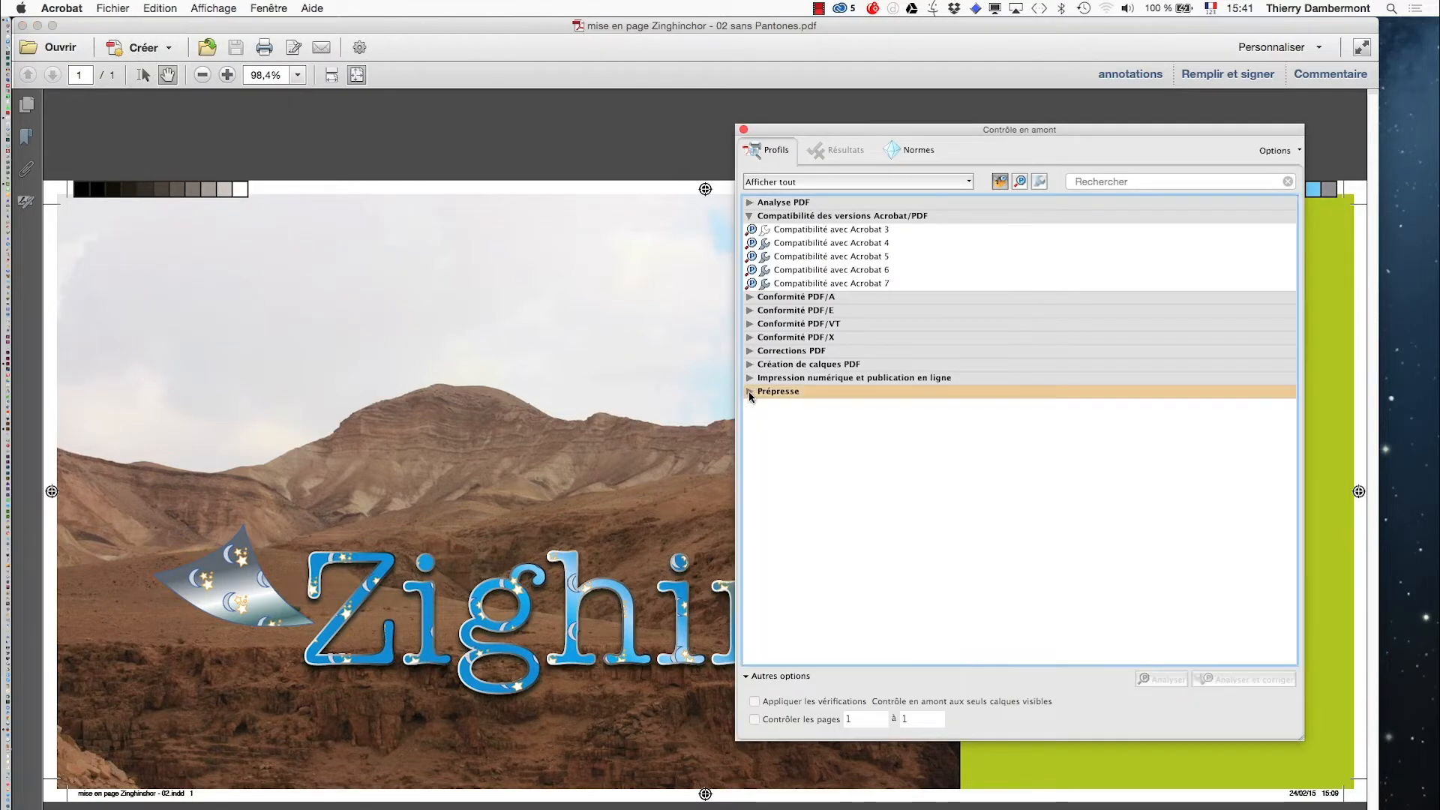
left_click(749, 216)
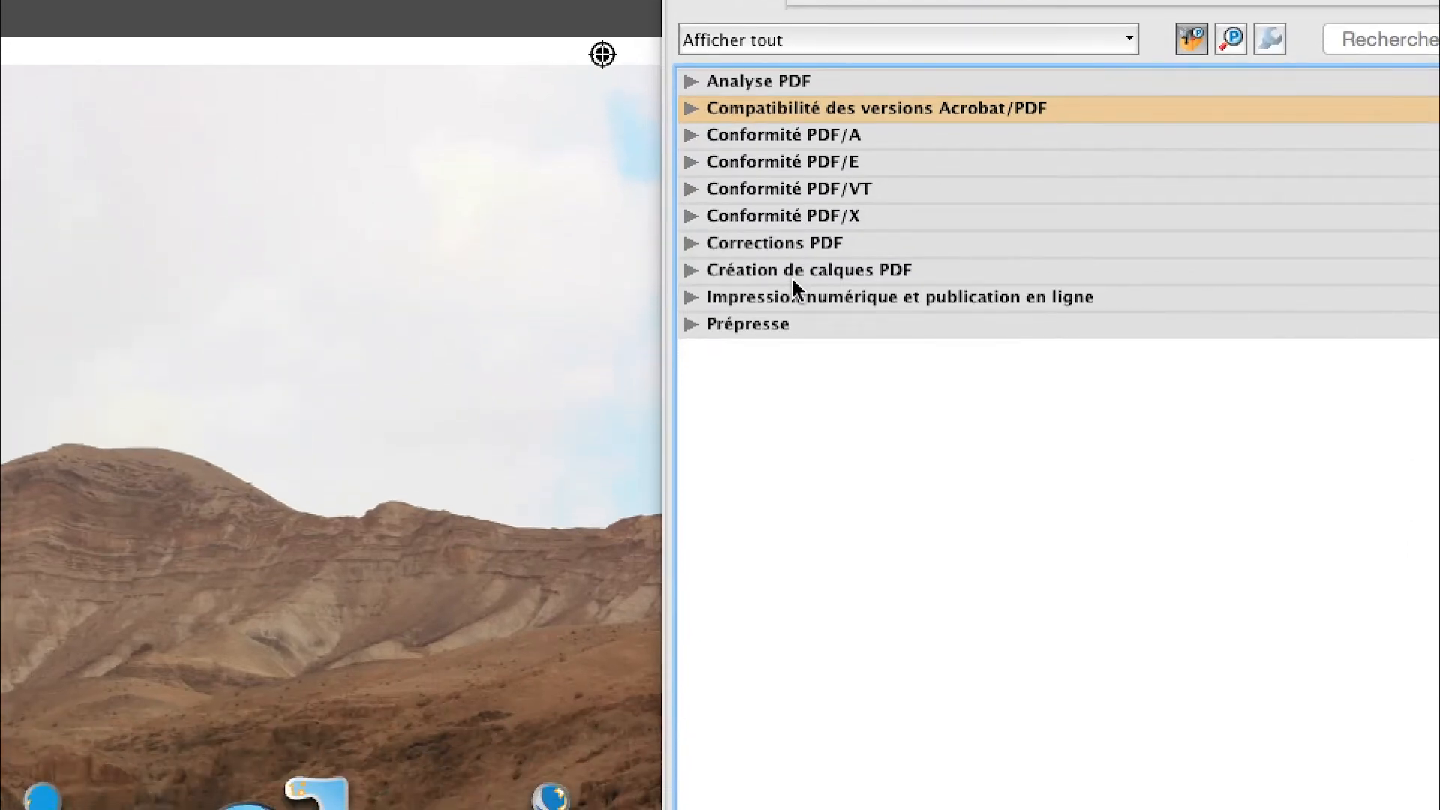
left_click(690, 335)
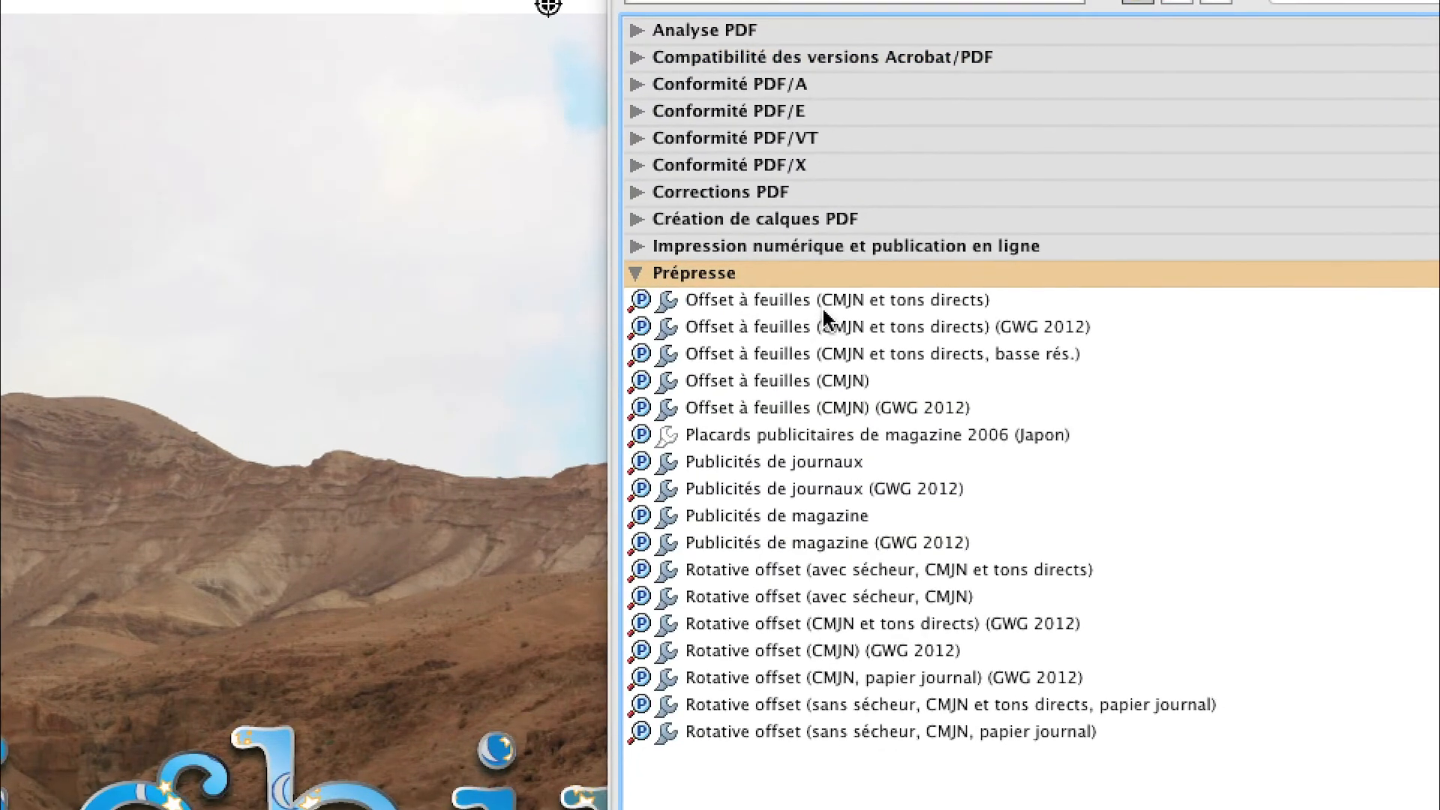
left_click(874, 297)
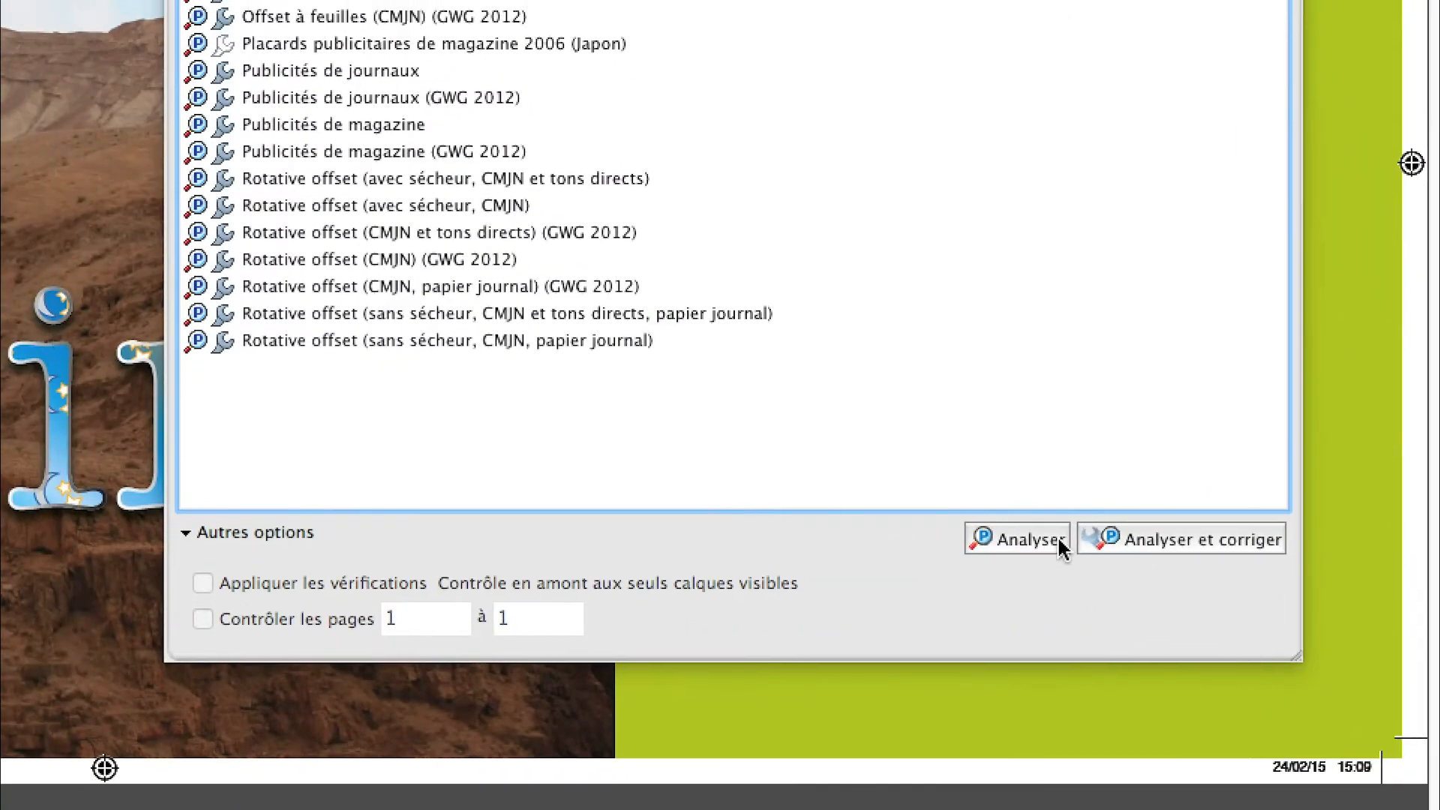
left_click(972, 536)
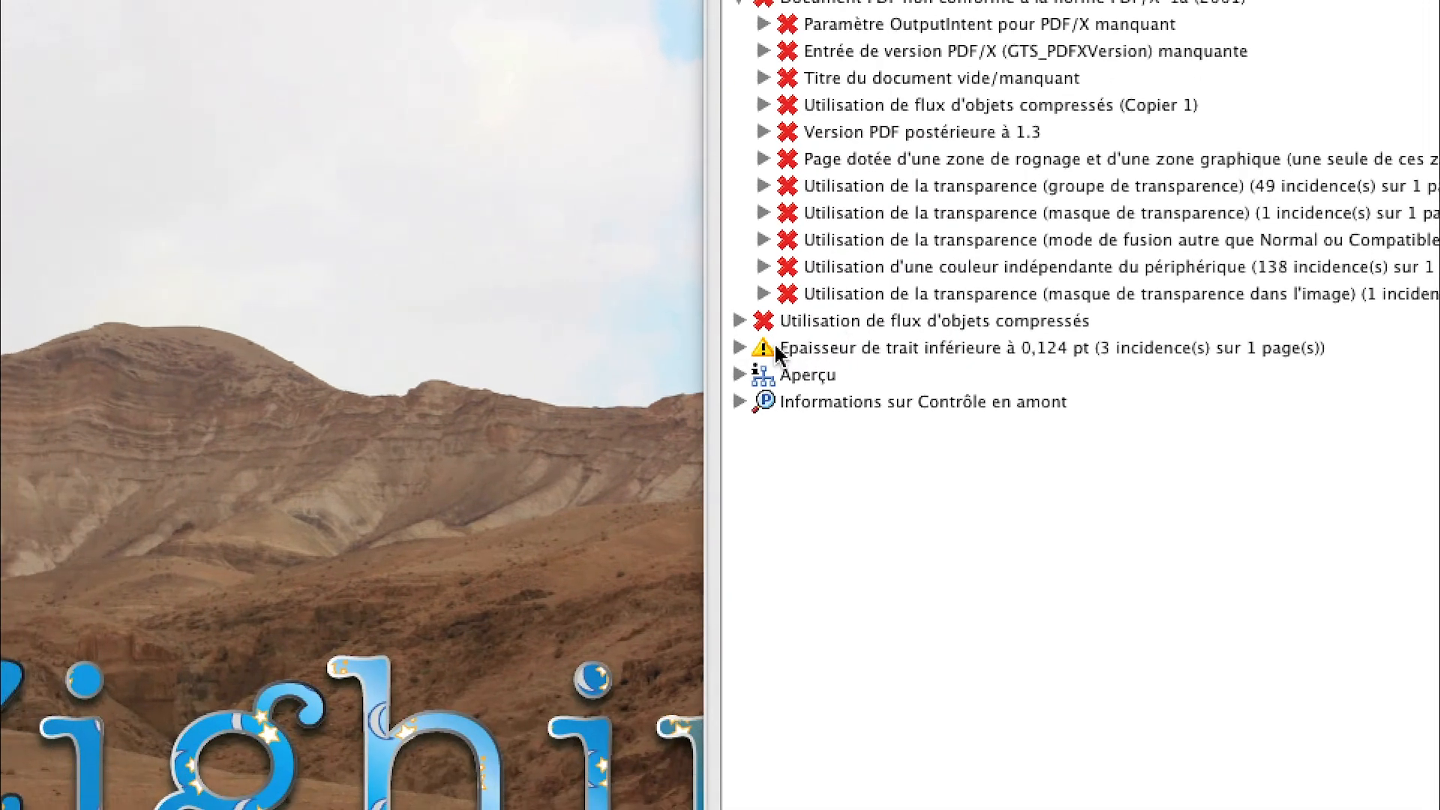
left_click(740, 348)
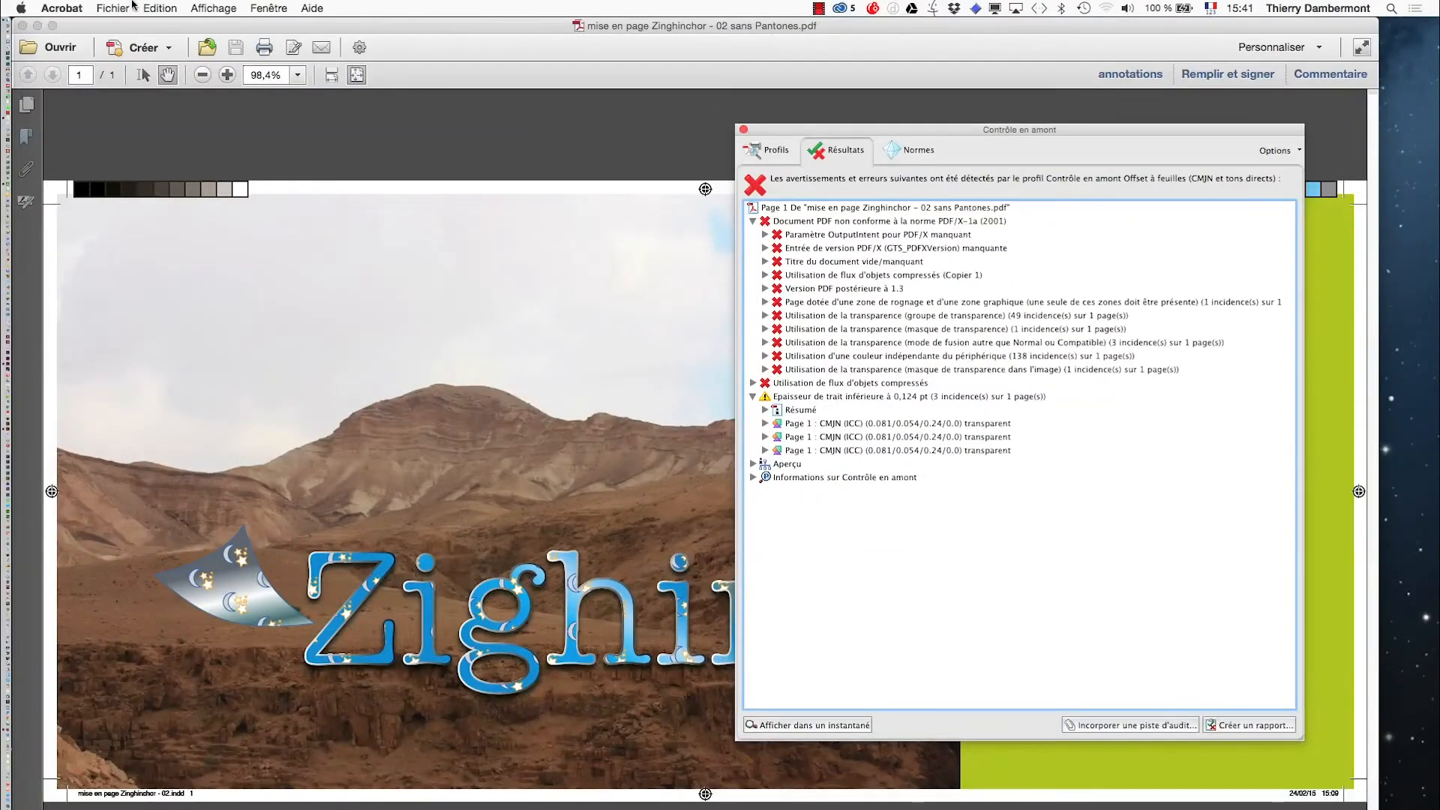
- Open the recent file mise en page Zinghinchor - 02.pdf and run the same Preflight analysis on it
left_click(113, 8)
mouse_move(259, 57)
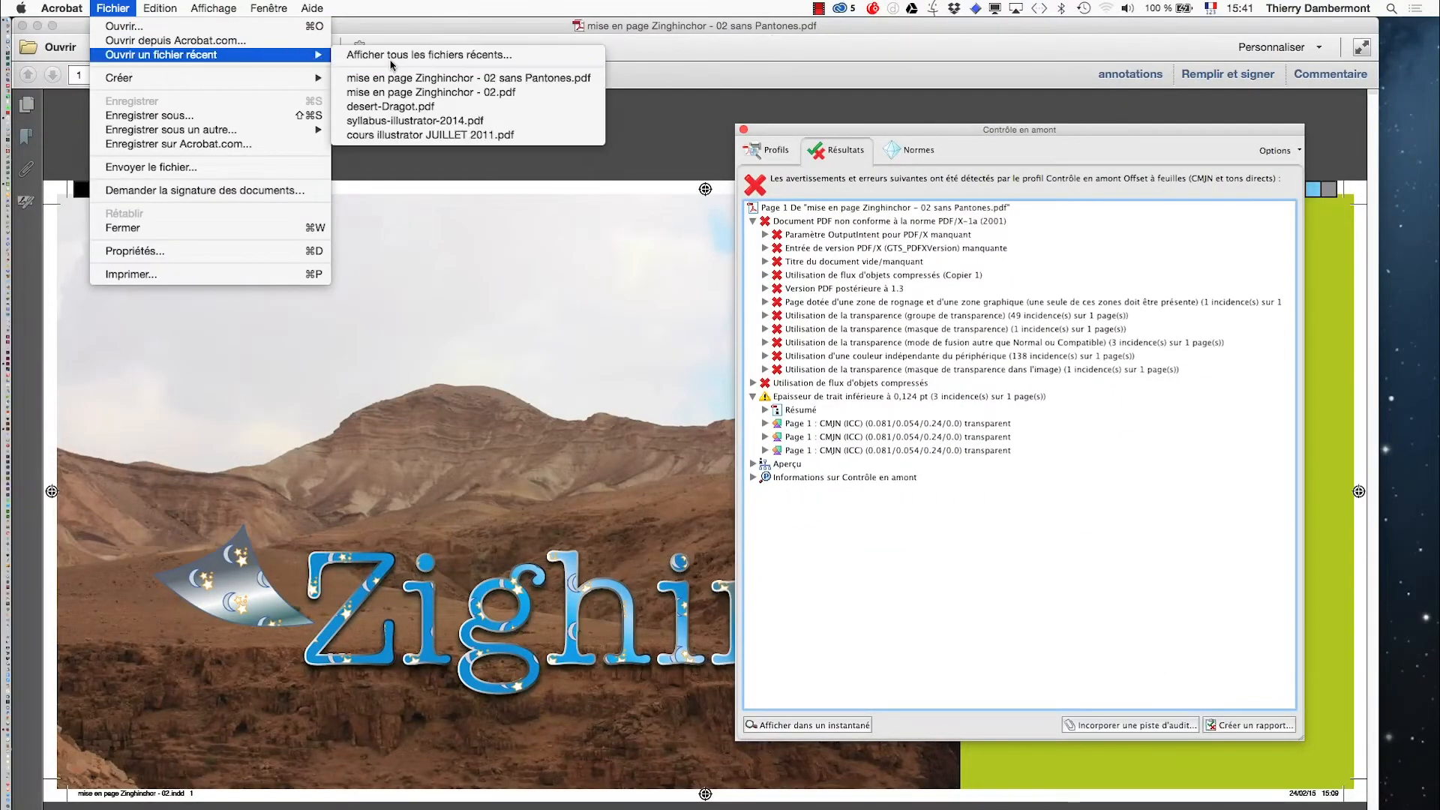
left_click(422, 91)
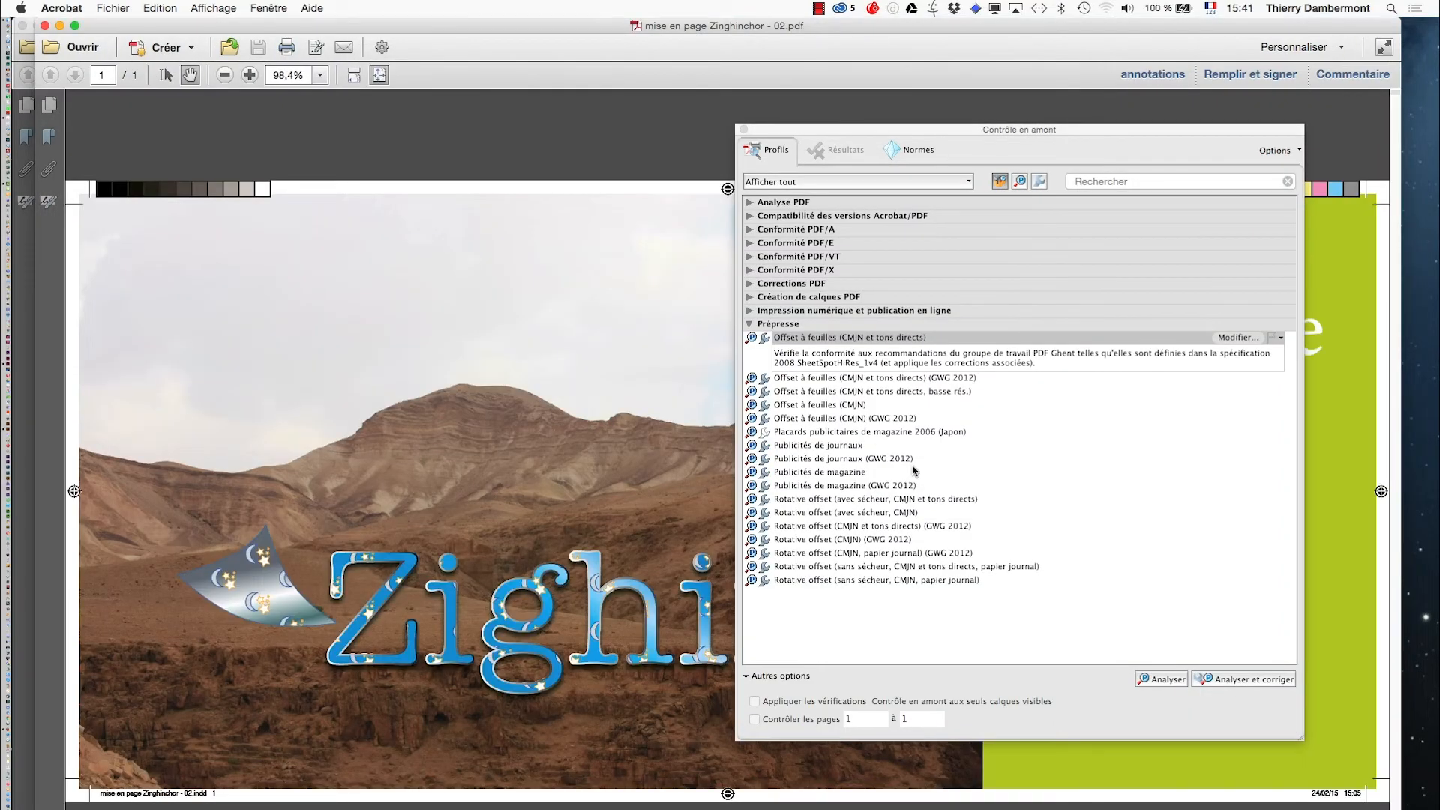
left_click(1163, 680)
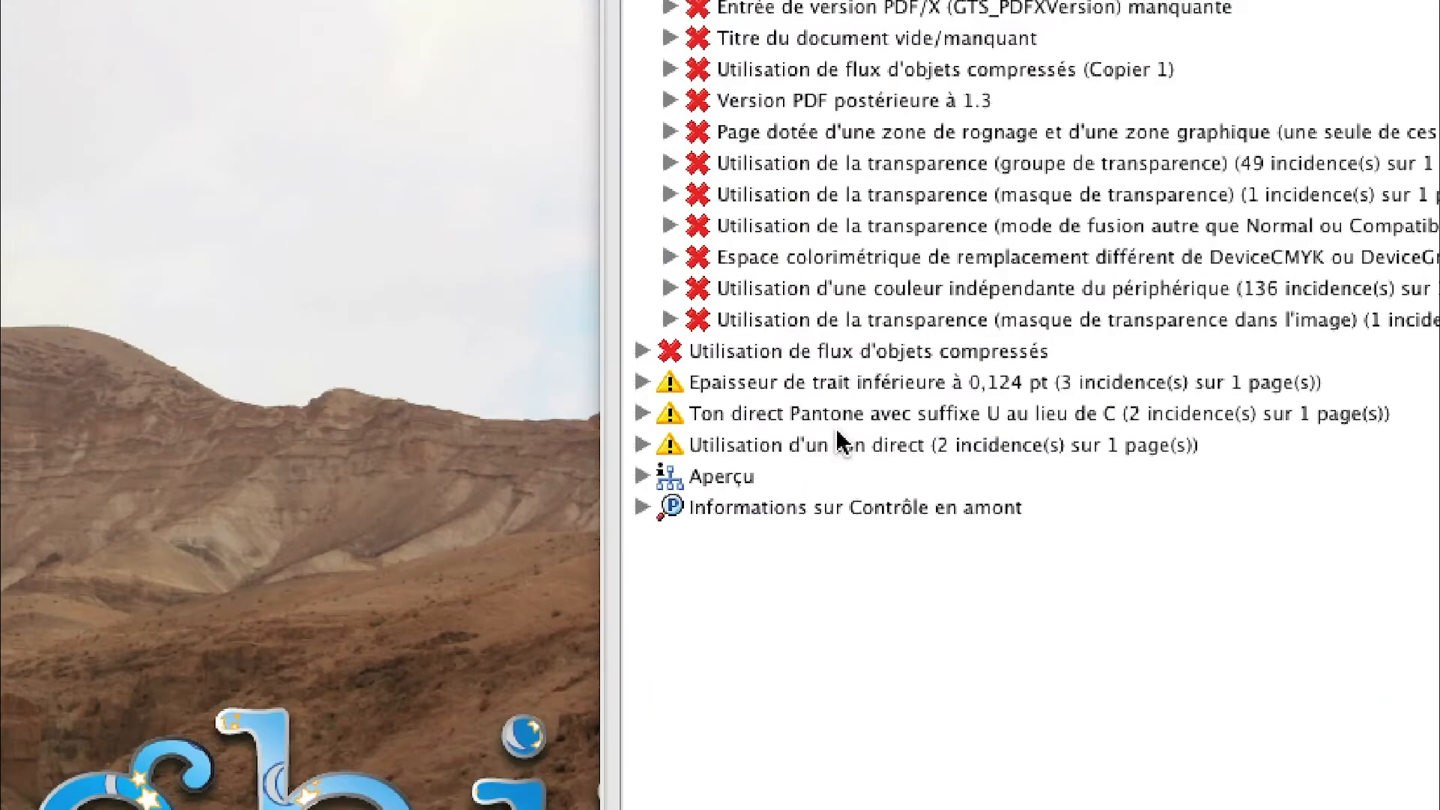
mouse_move(821, 426)
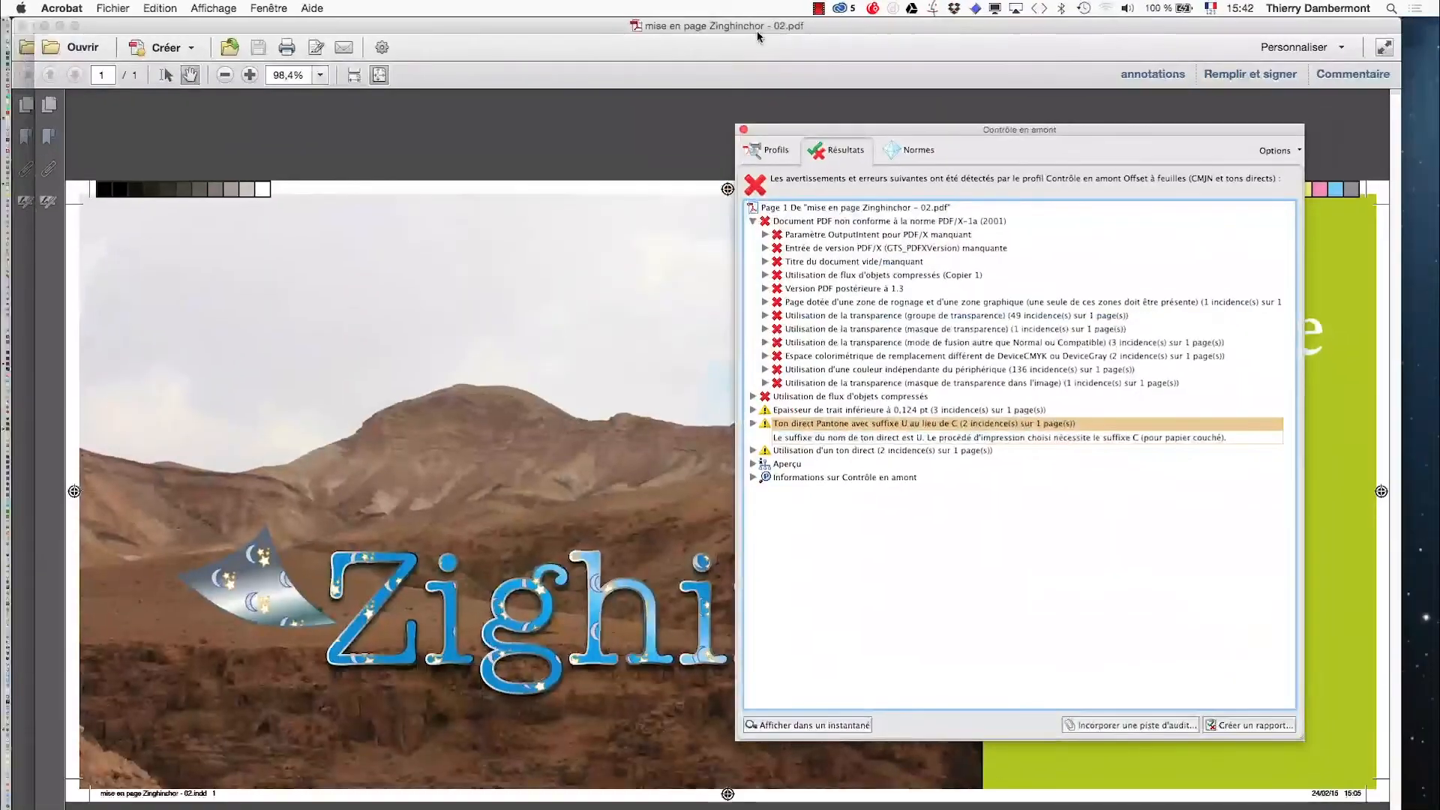
- Arrange the two PDF windows side by side to compare their Preflight results
left_click_drag(758, 30, 733, 126)
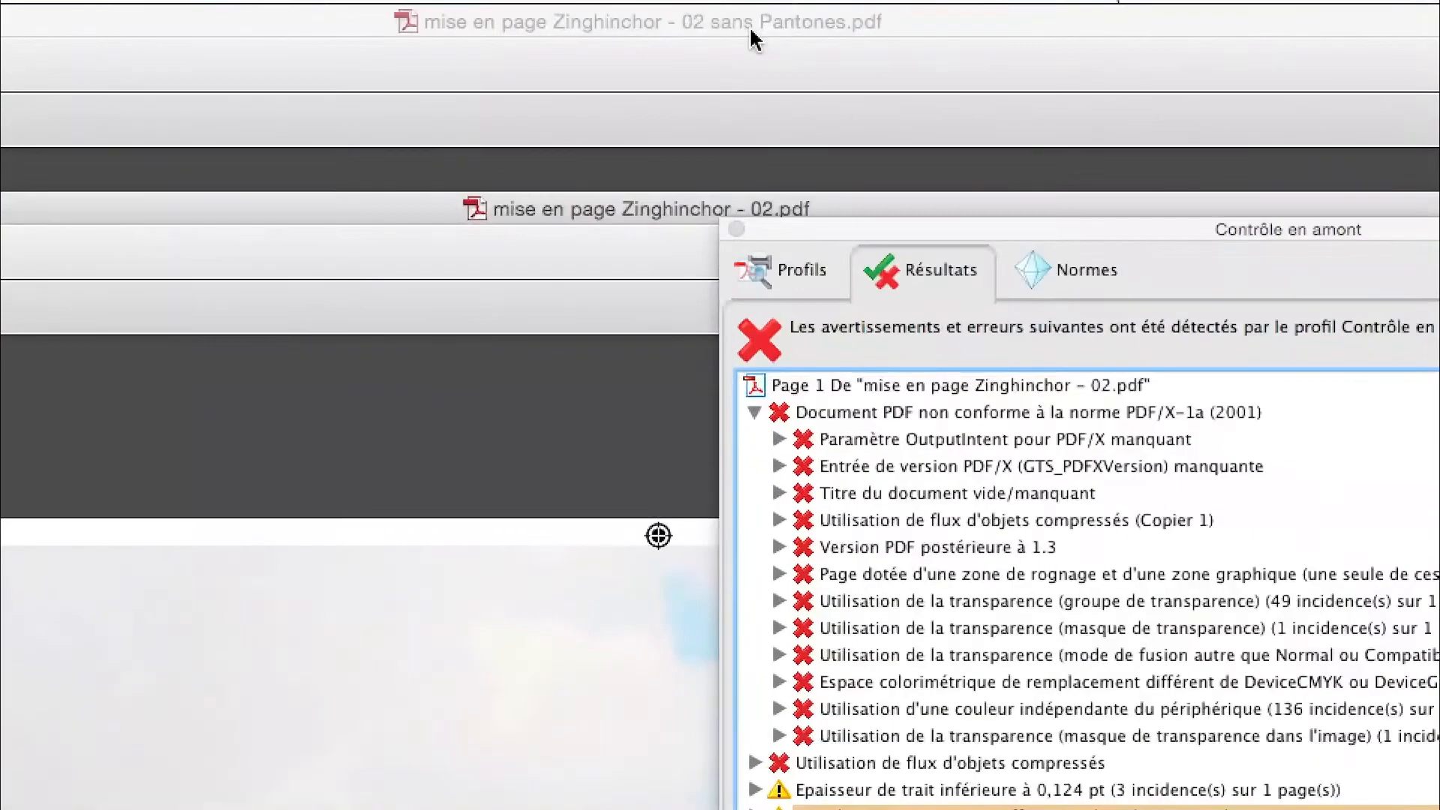
left_click(750, 28)
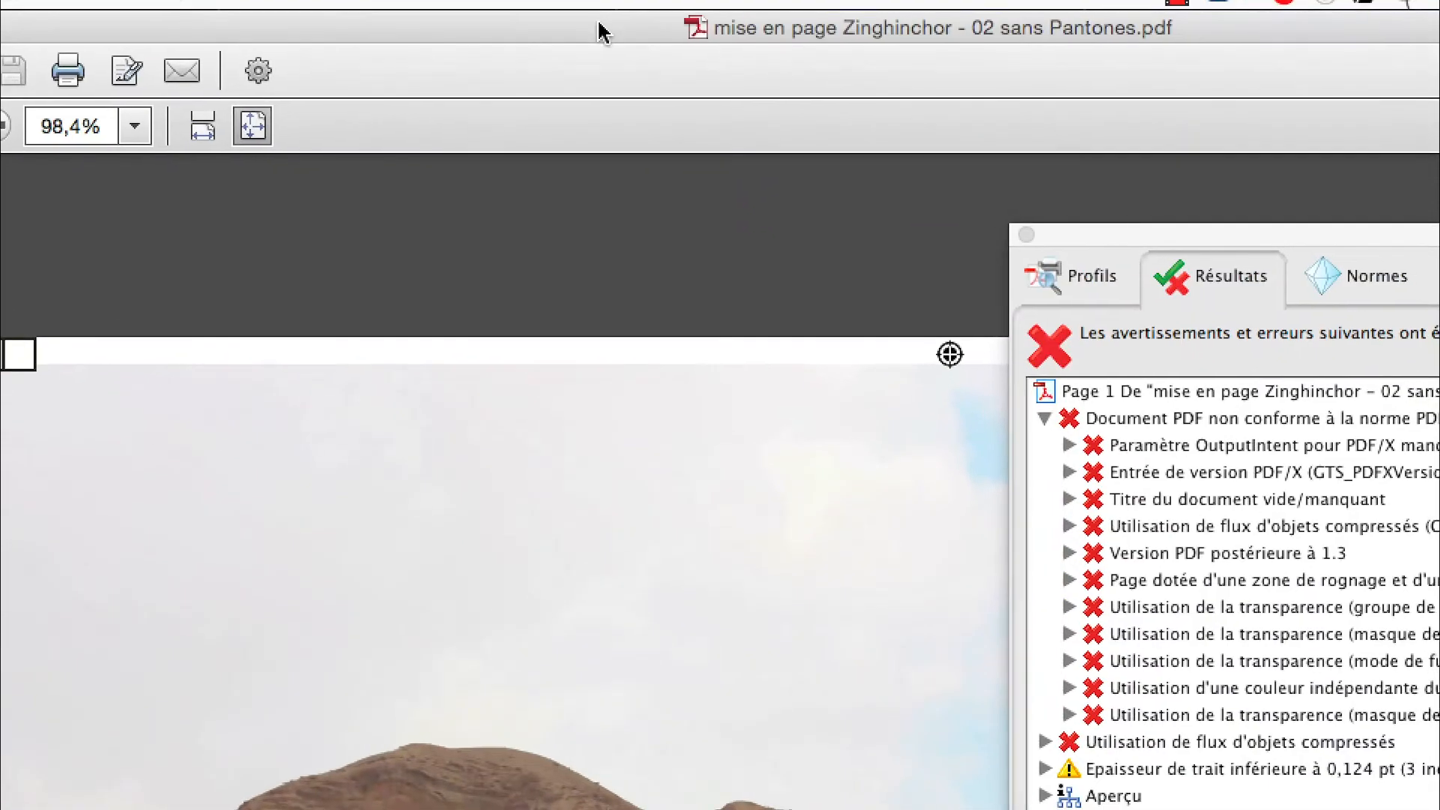
left_click_drag(600, 31, 900, 56)
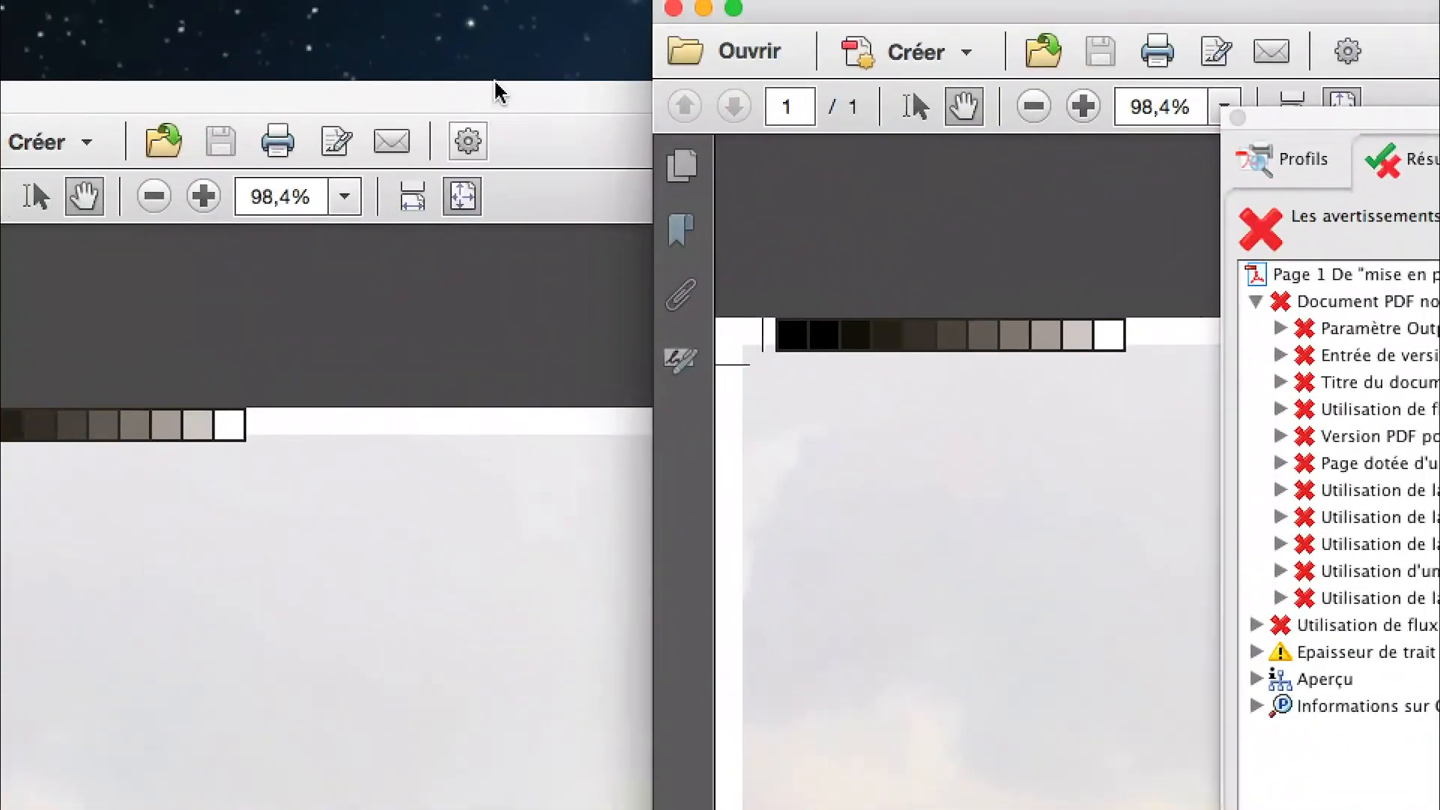
left_click(495, 90)
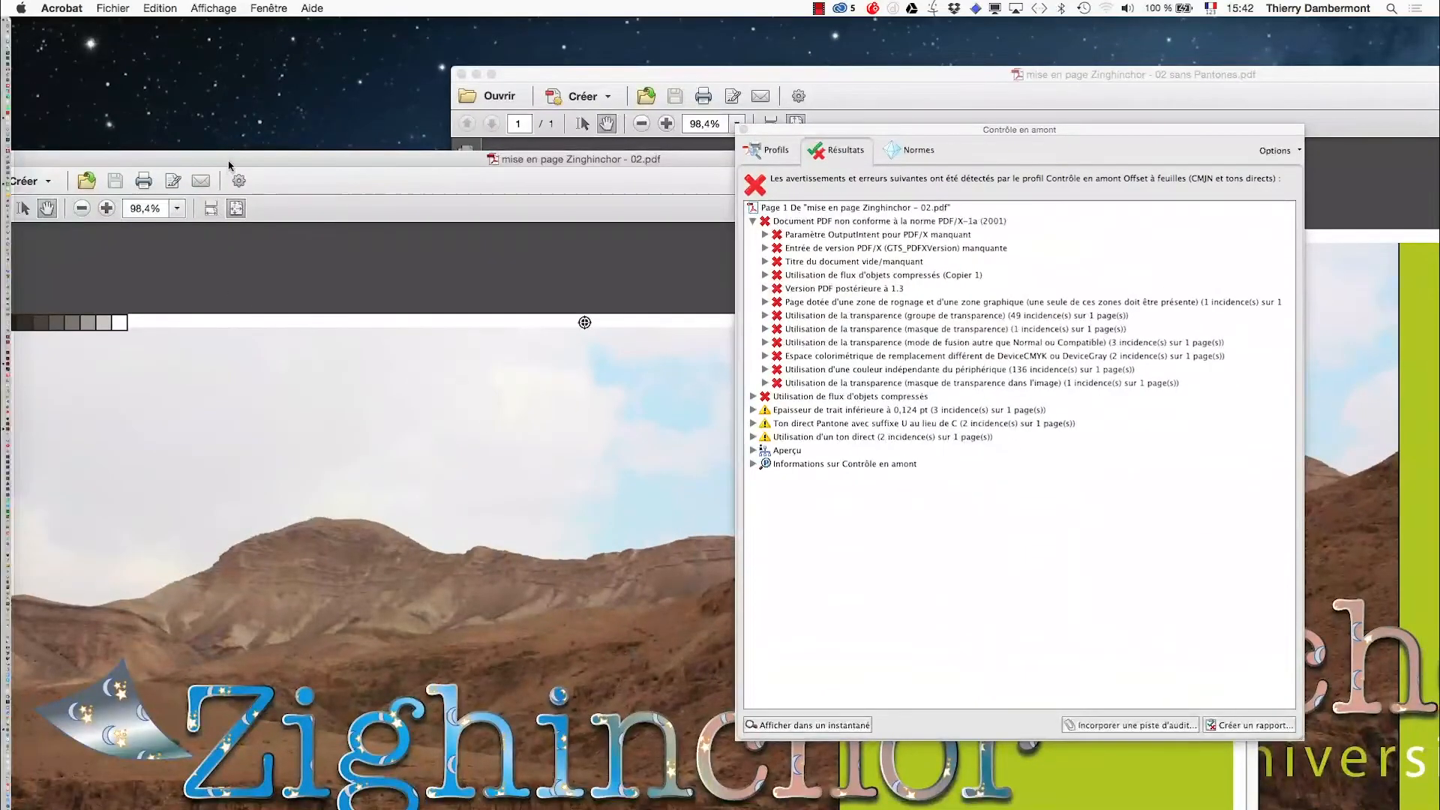
left_click_drag(230, 160, 609, 228)
- Close both PDF documents and the Preflight dialog, then quit Acrobat
left_click(282, 227)
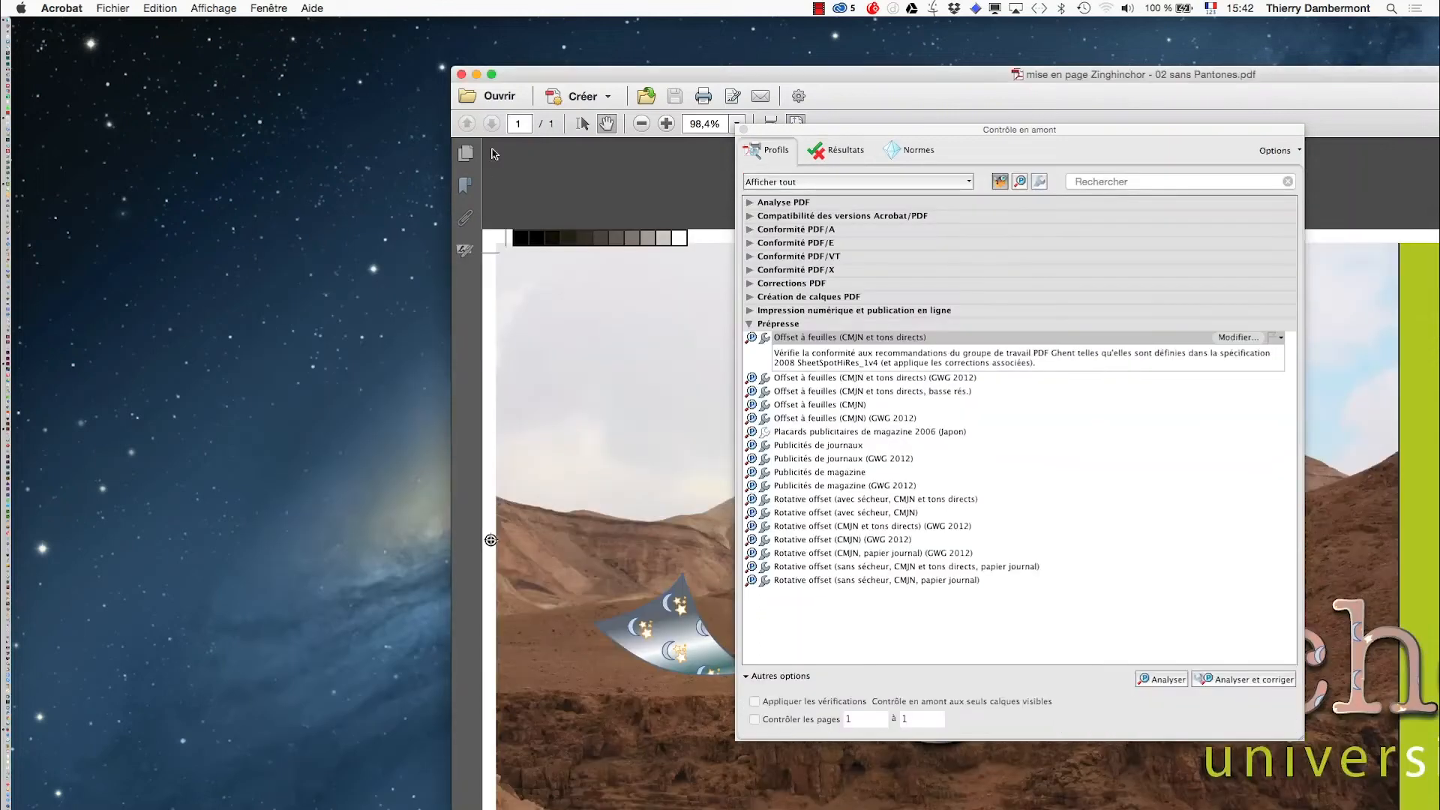
left_click(462, 74)
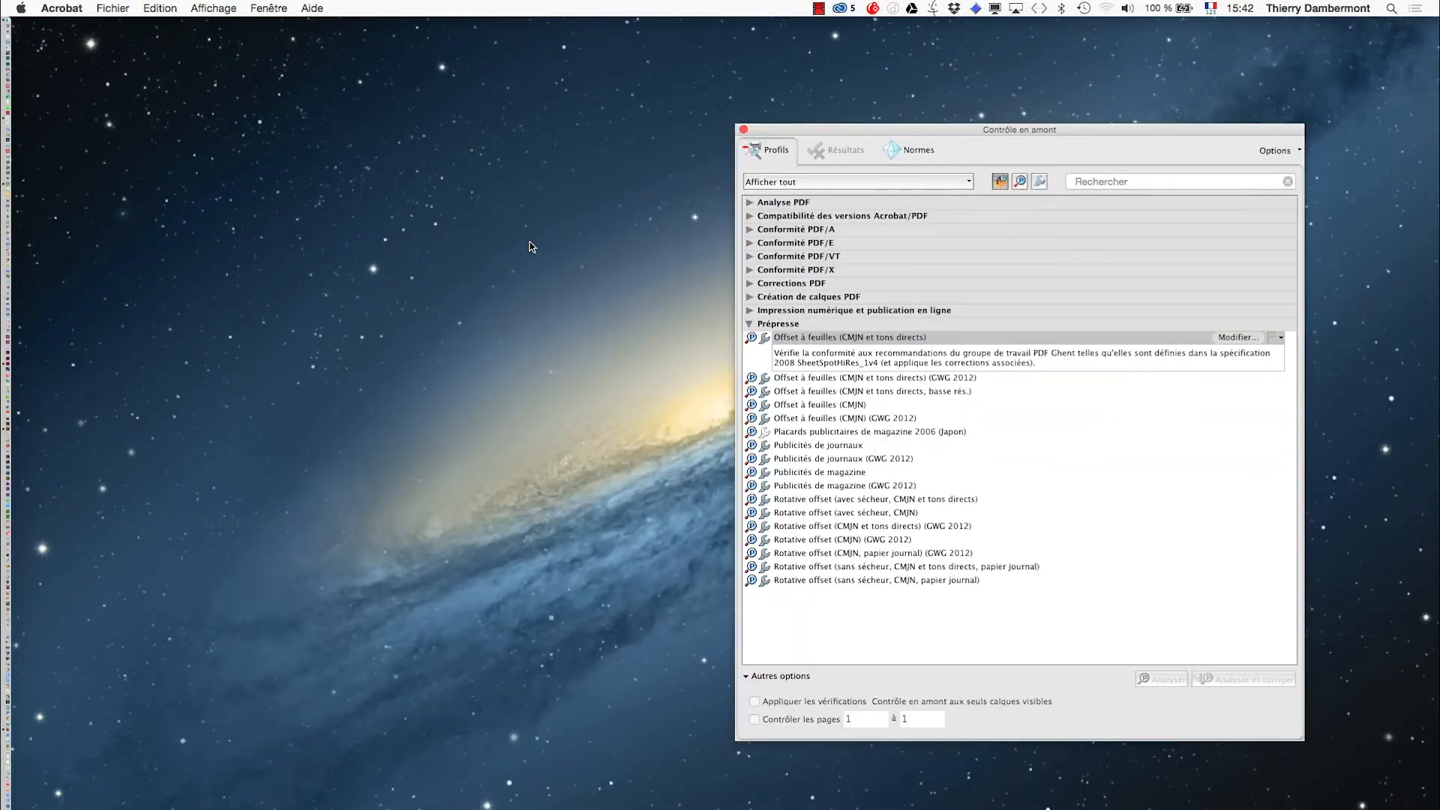
left_click(744, 129)
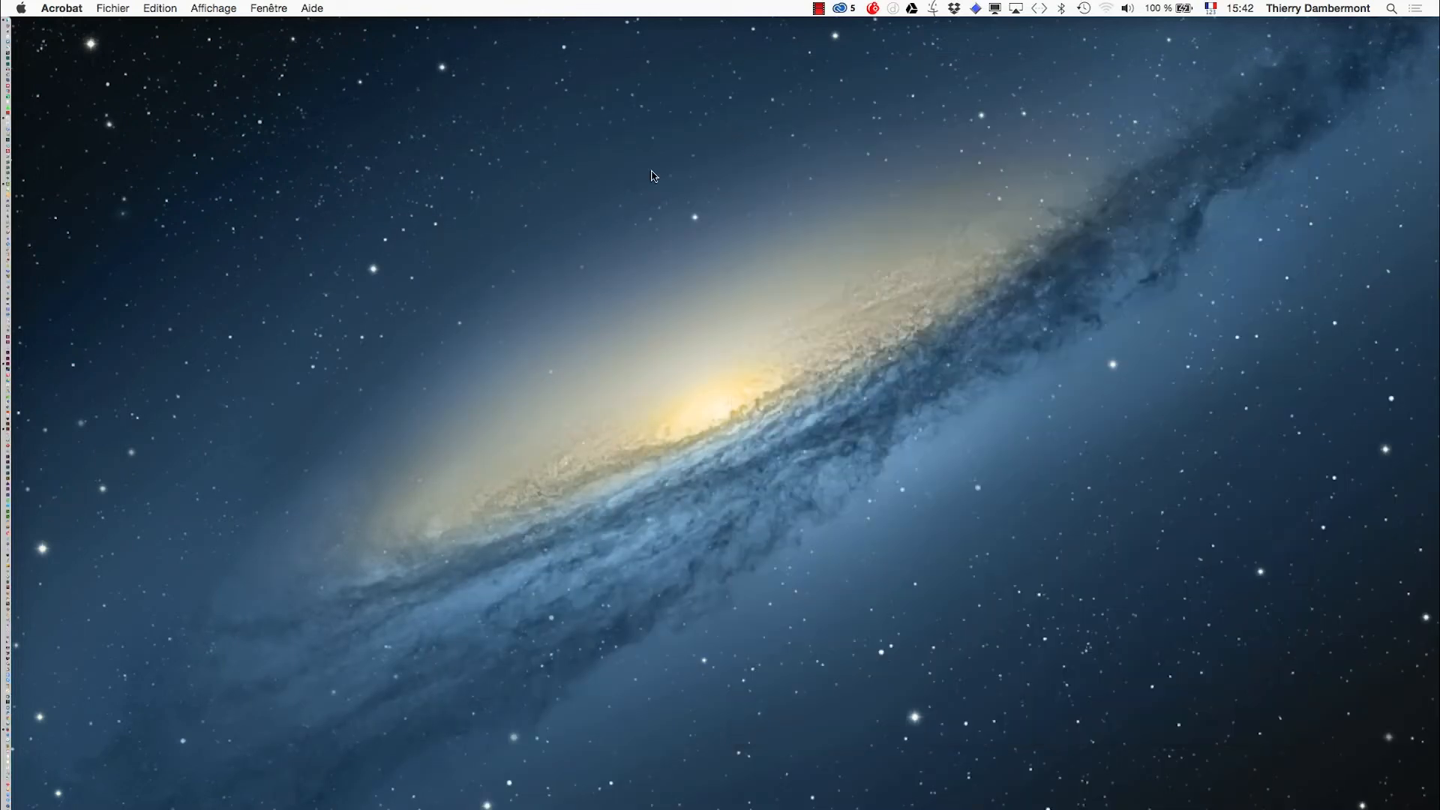
left_click(59, 6)
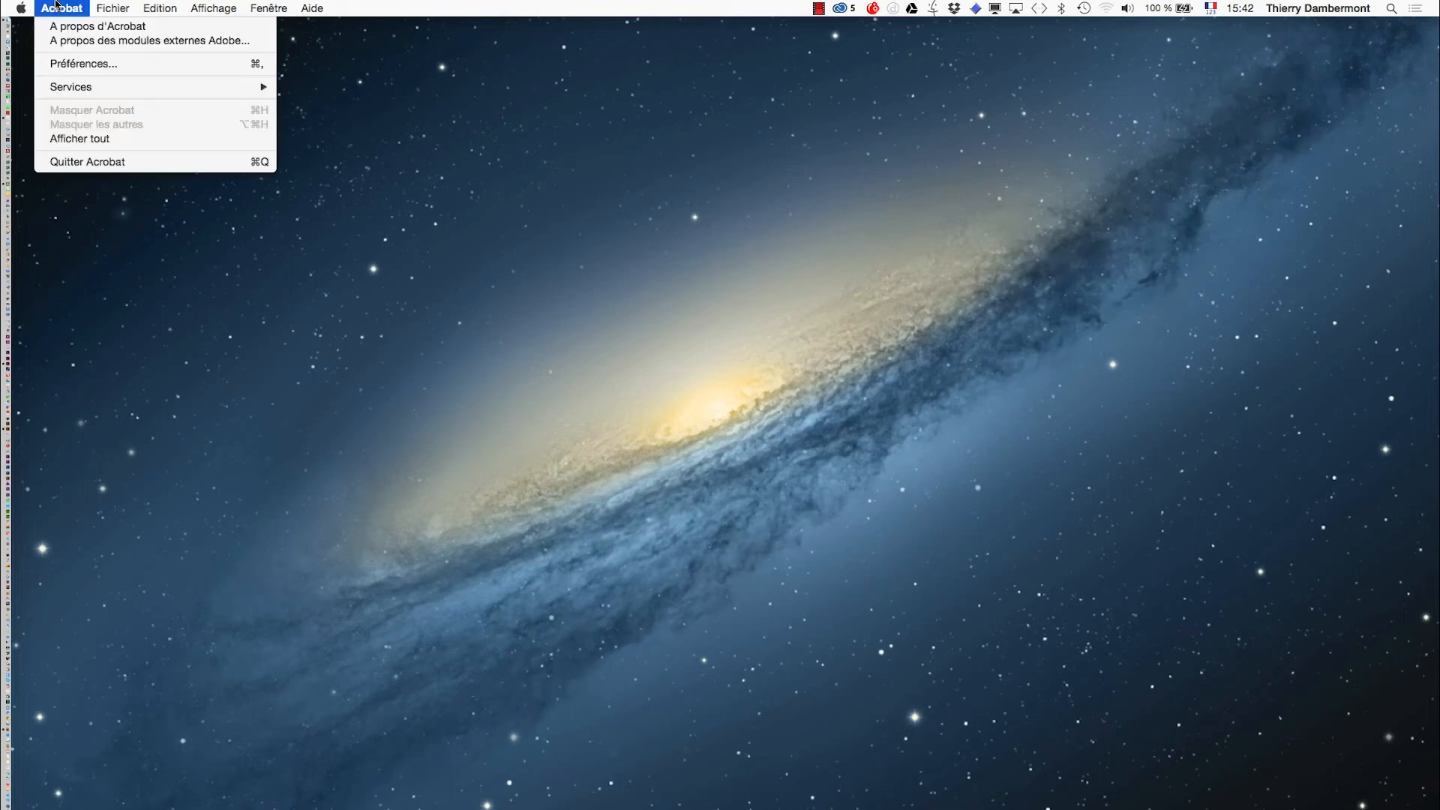
left_click(94, 160)
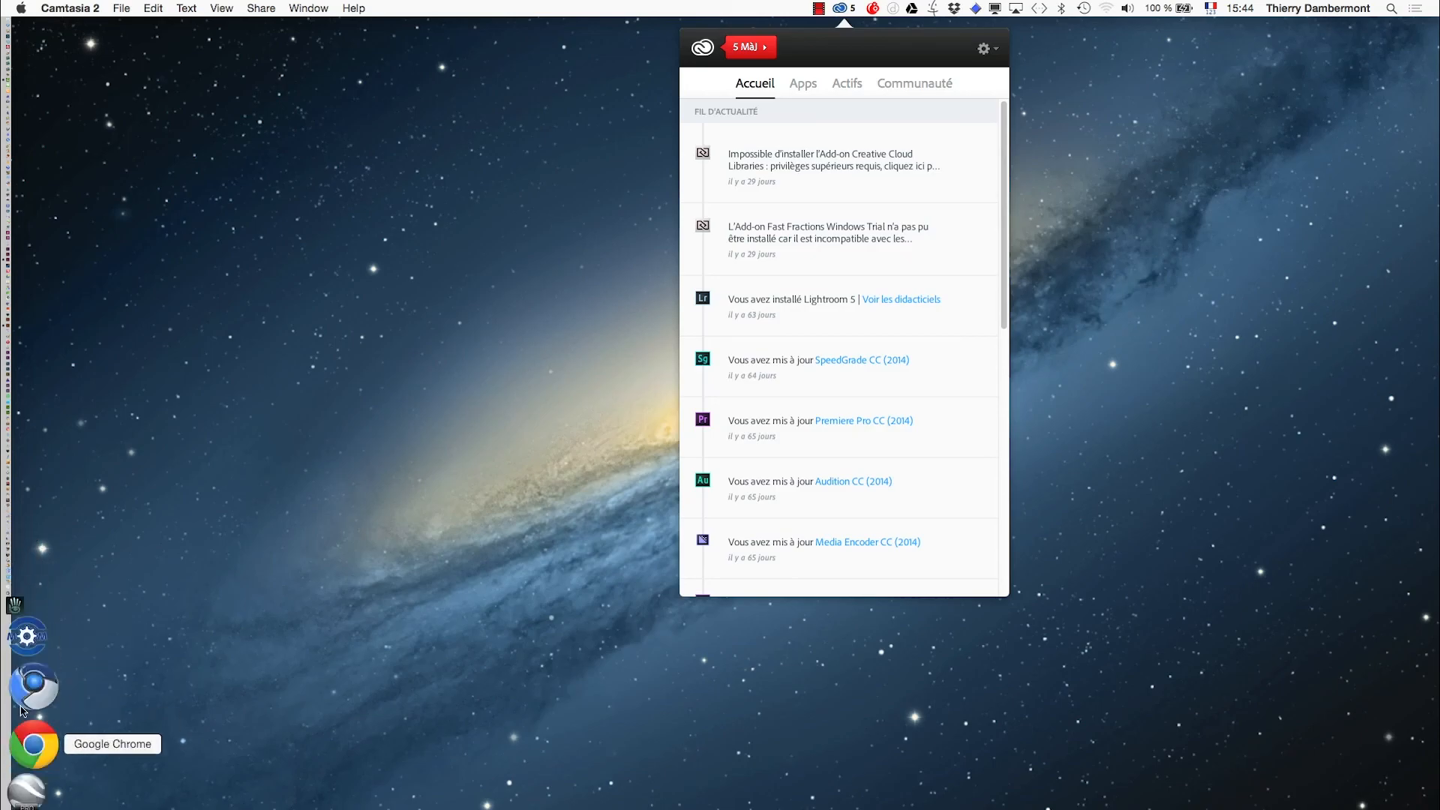
- Switch to Firefox, open a new tab and search Google for print guide adobe
left_click(26, 642)
left_click(109, 8)
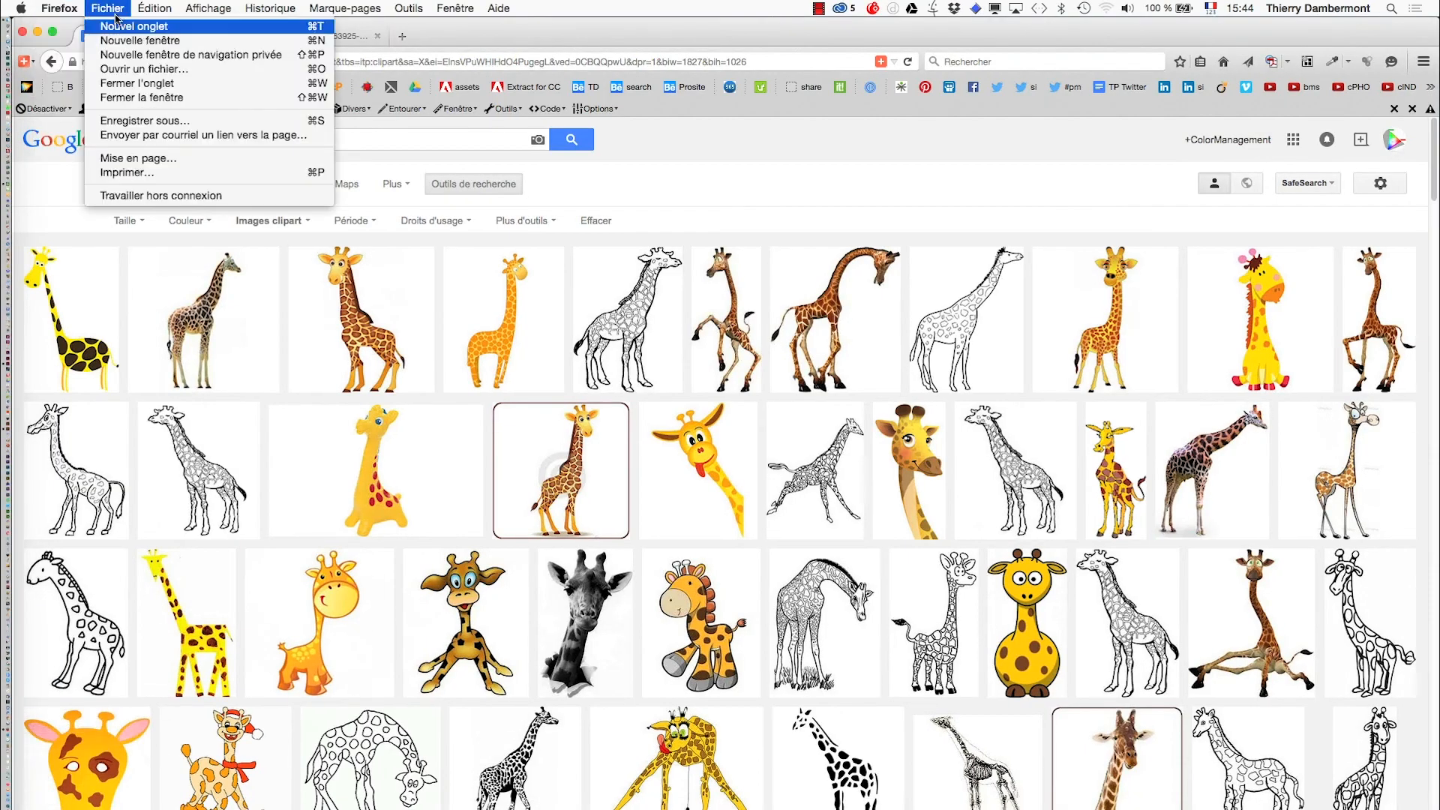
left_click(120, 41)
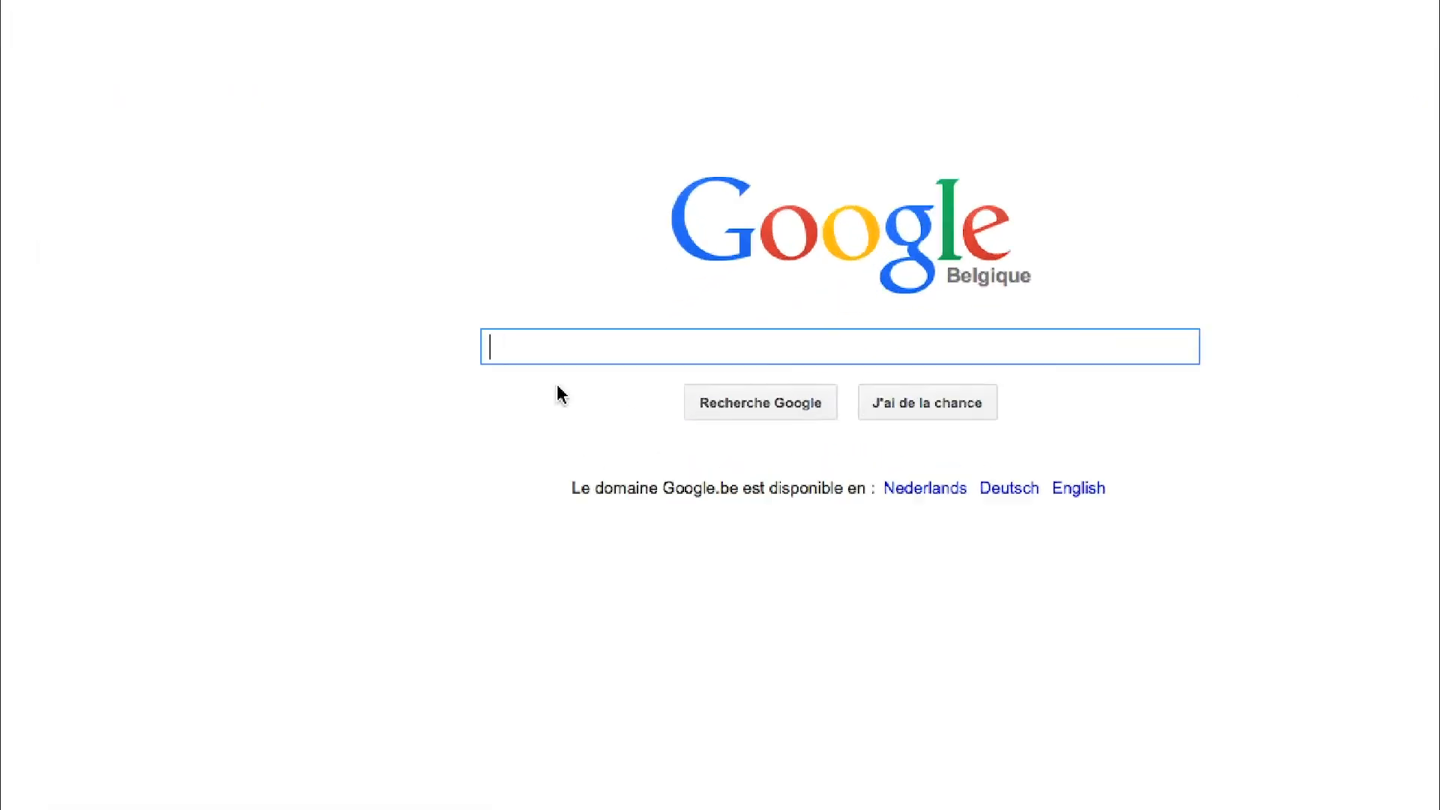
type("pri")
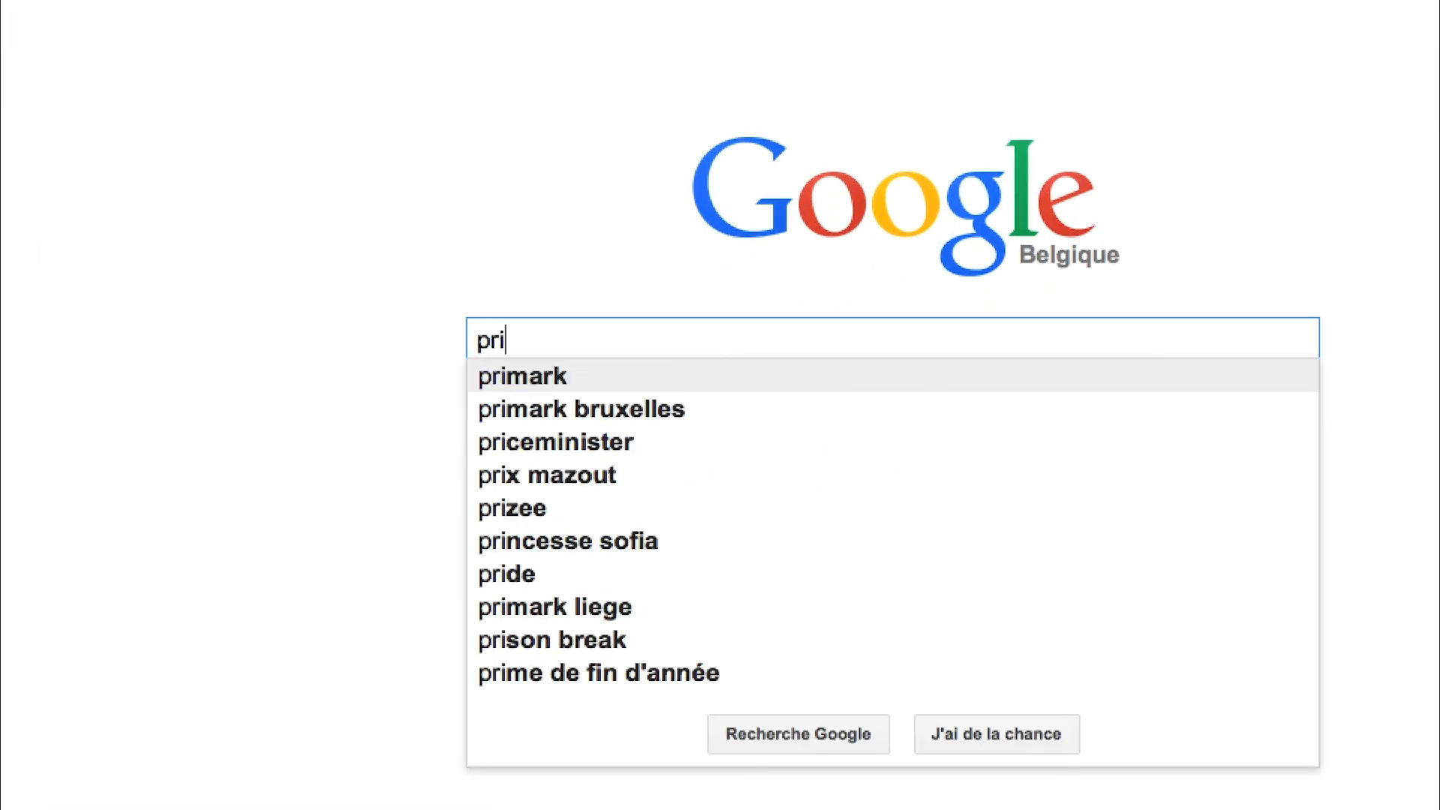
type("nt guide adobe")
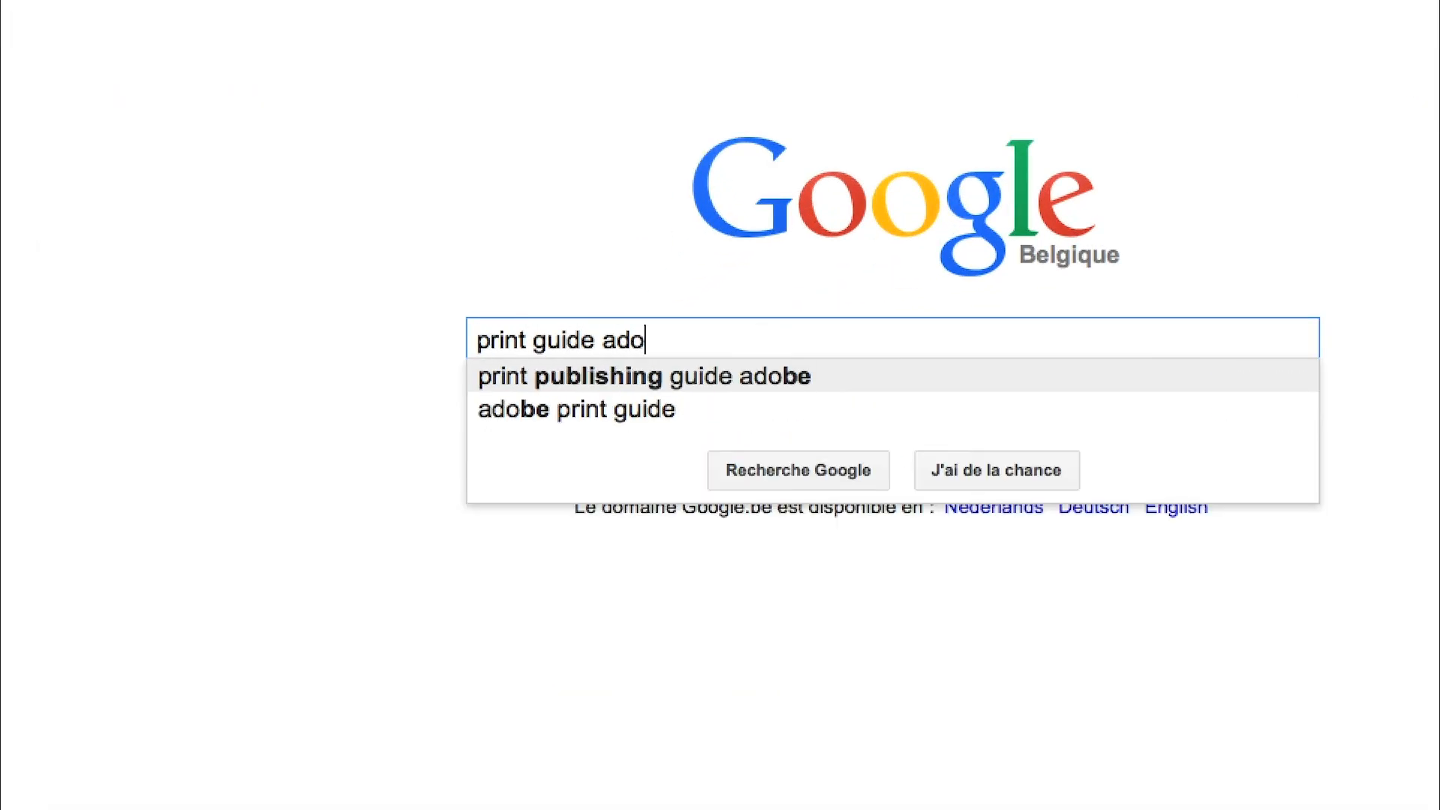